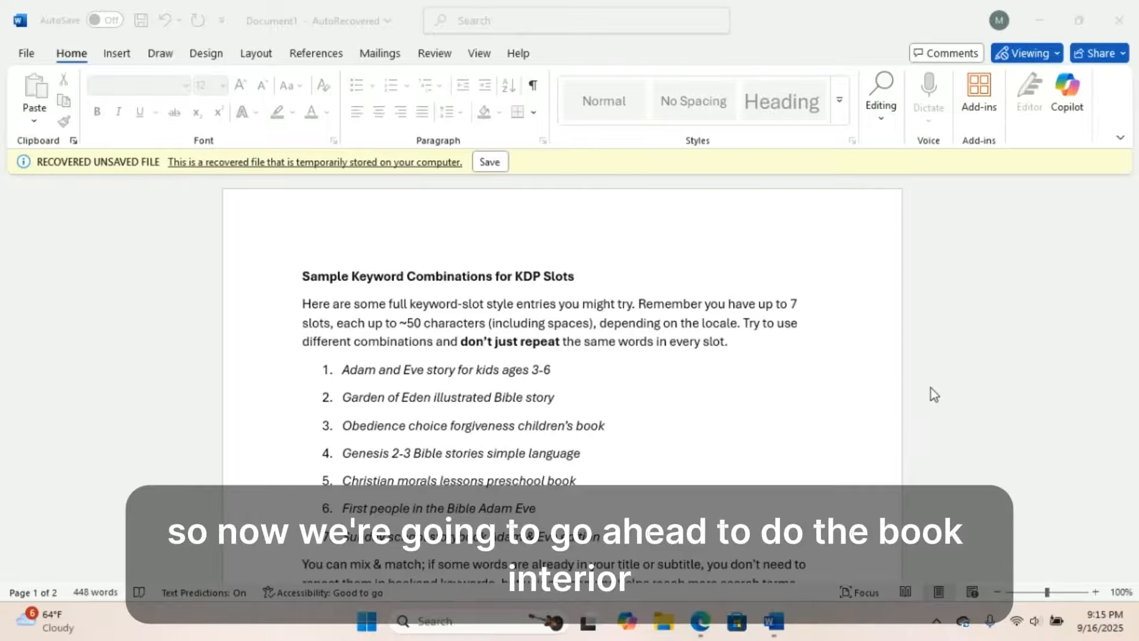
Save the recovered document as Sample Keyword Combinations for KDP Slots in the local OneDrive Documents folder
{"action": "left_click", "coordinate": [980, 420]}
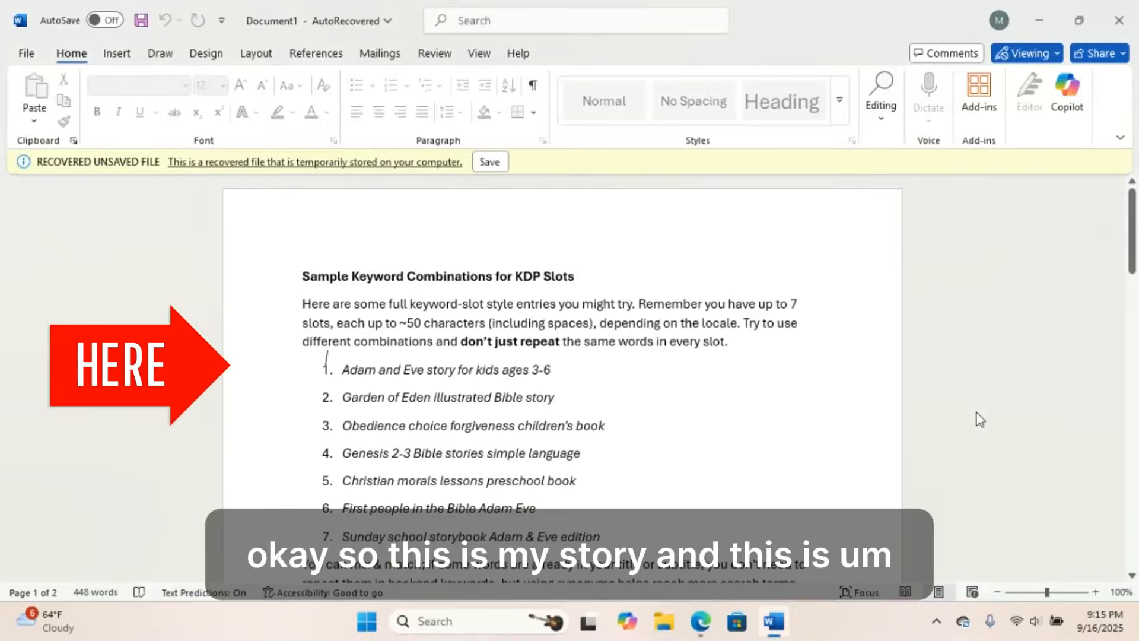
{"action": "scroll", "coordinate": [980, 420], "scroll_direction": "down", "scroll_amount": 10}
{"action": "scroll", "coordinate": [980, 419], "scroll_direction": "down", "scroll_amount": 7}
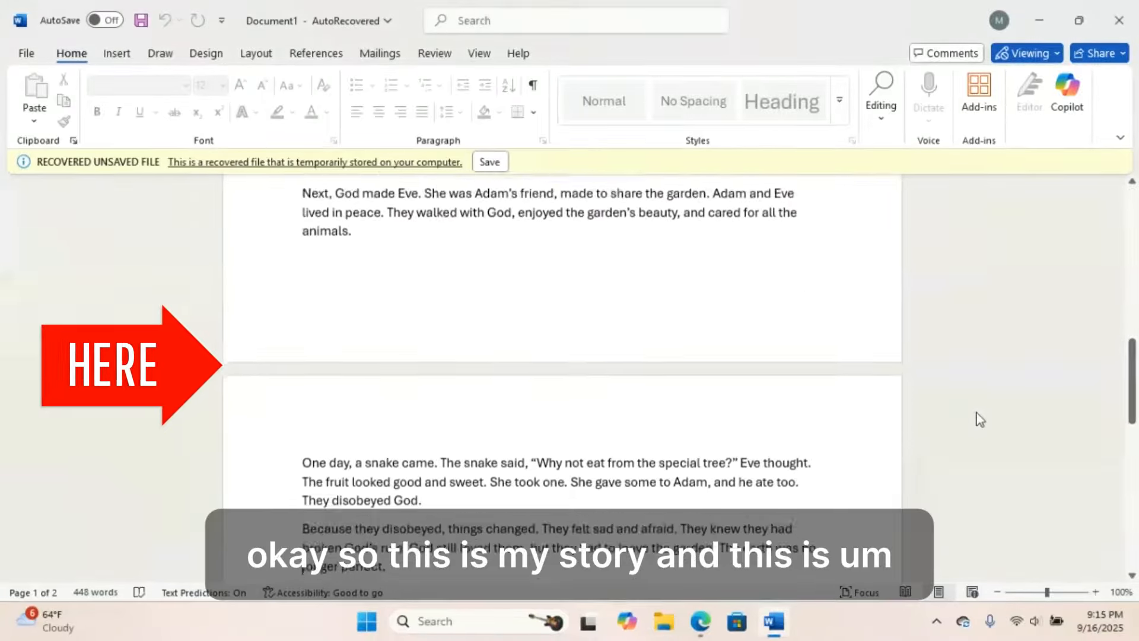
{"action": "scroll", "coordinate": [980, 420], "scroll_direction": "down", "scroll_amount": 3}
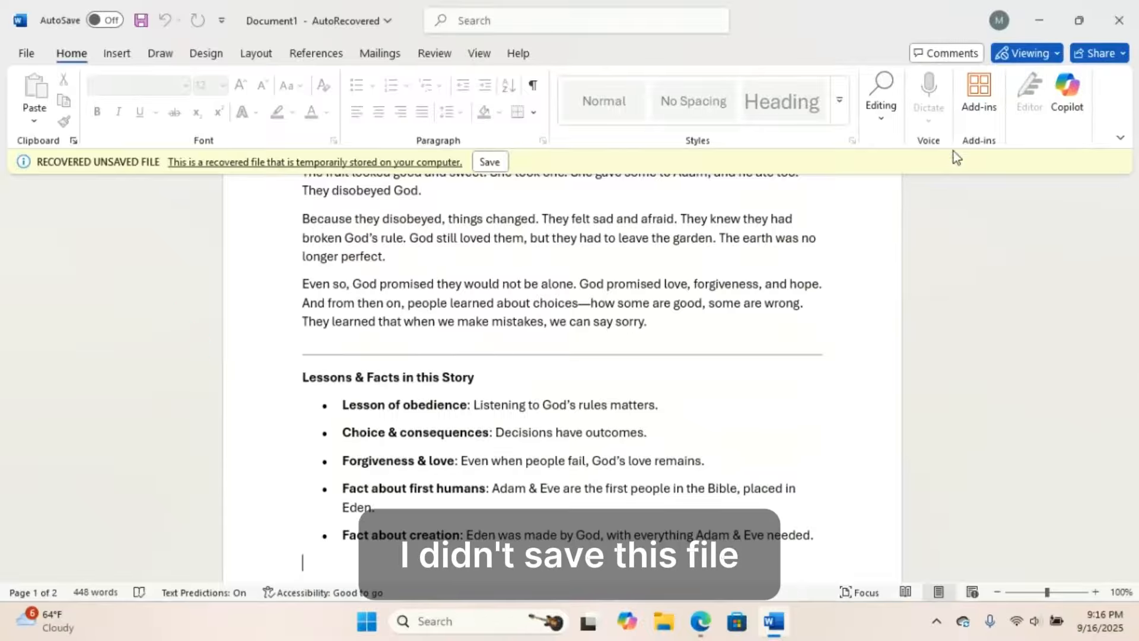
{"action": "left_click", "coordinate": [491, 162]}
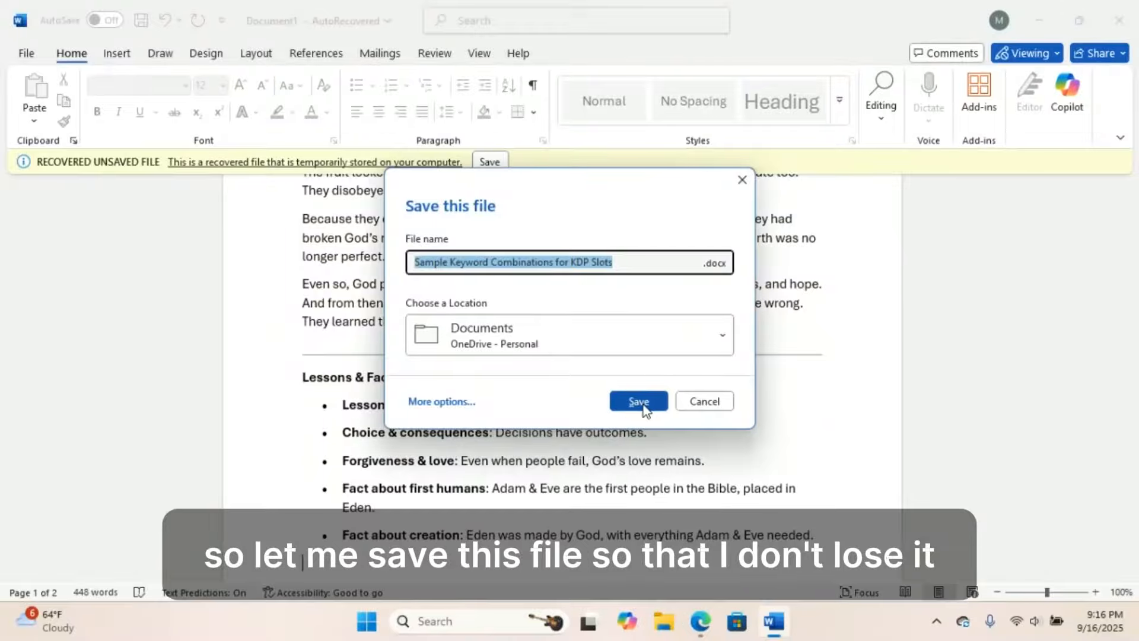
{"action": "left_click", "coordinate": [565, 347]}
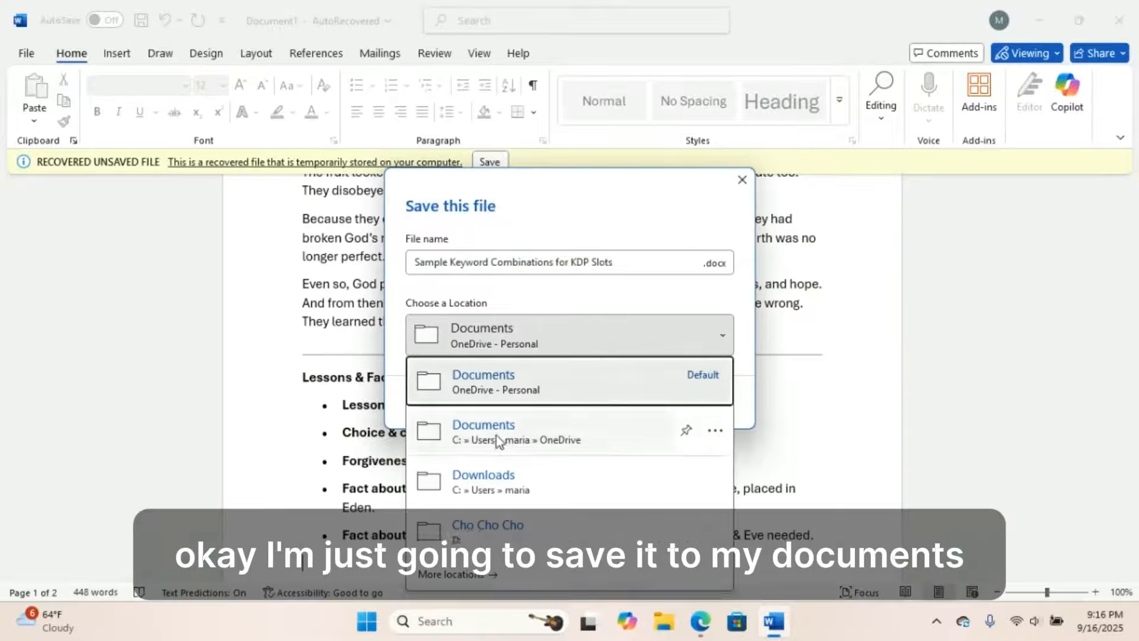
{"action": "left_click", "coordinate": [496, 437]}
{"action": "left_click", "coordinate": [639, 401]}
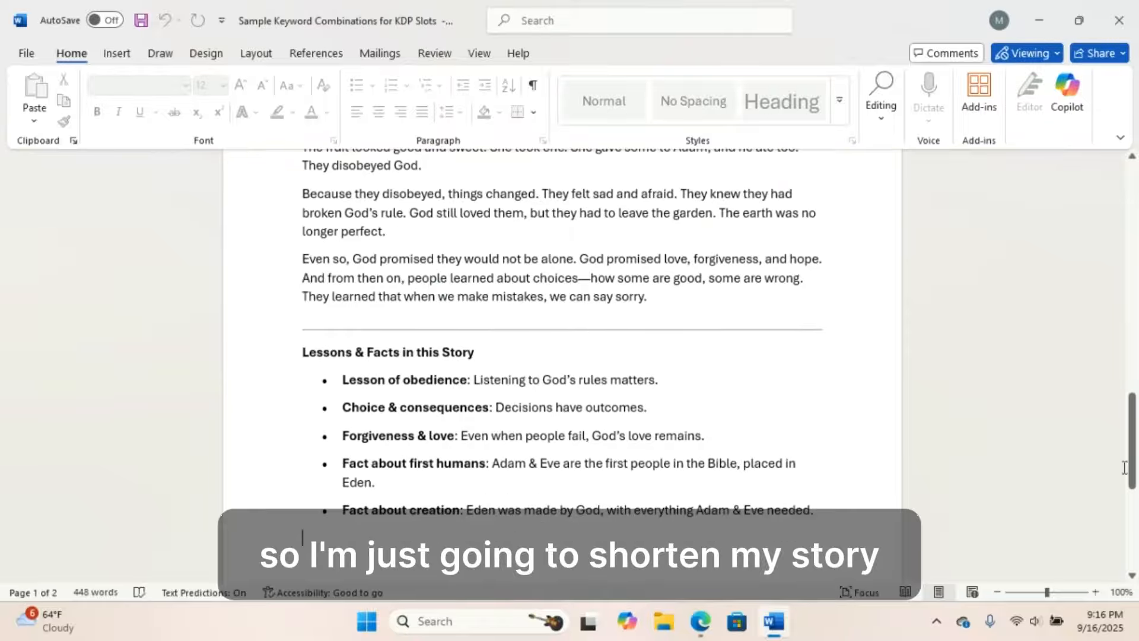
Go to the end of the document and dismiss the automatic saving and read-only notices
{"action": "mouse_move", "coordinate": [1132, 442]}
{"action": "left_mouse_down"}
{"action": "mouse_move", "coordinate": [1127, 338]}
{"action": "mouse_move", "coordinate": [1133, 421]}
{"action": "left_mouse_up"}
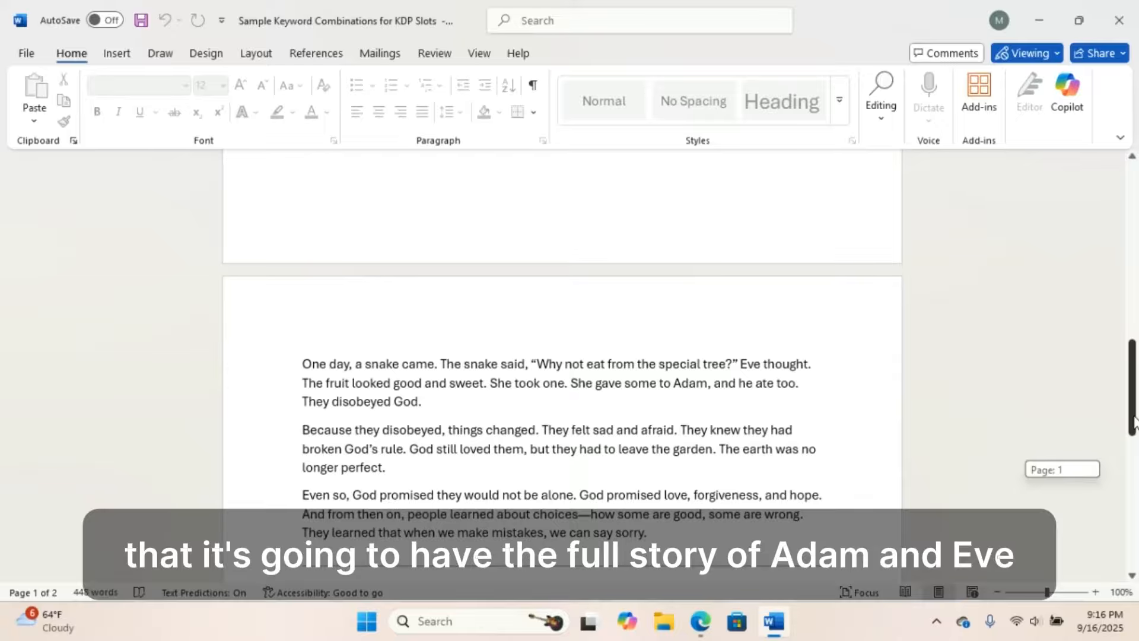
{"action": "left_click_drag", "start_coordinate": [1133, 423], "coordinate": [1134, 553]}
{"action": "key", "text": "Return"}
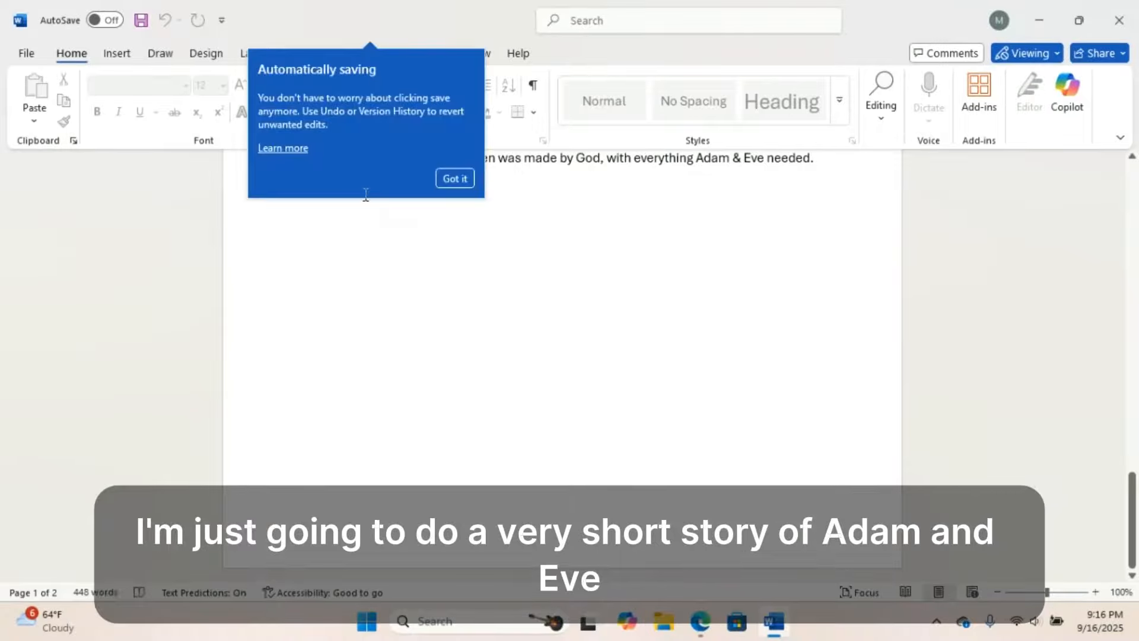
{"action": "left_click", "coordinate": [450, 179]}
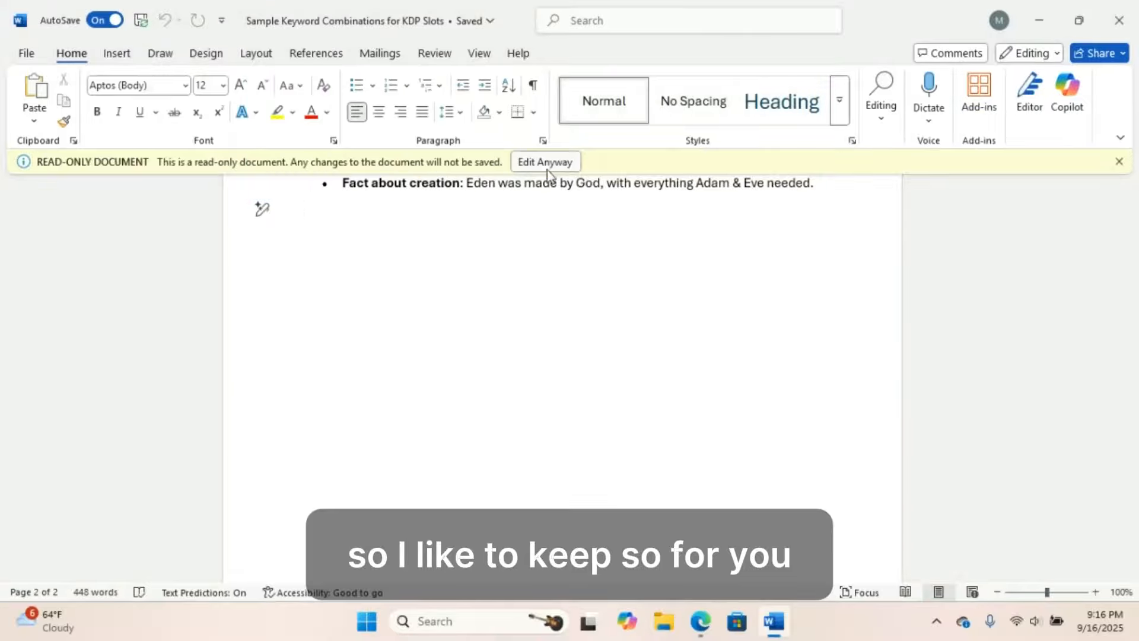
{"action": "left_click", "coordinate": [1120, 162]}
Add blank lines after the last bullet until a new third page begins, and place the cursor there
{"action": "key", "text": "Return"}
{"action": "key", "text": "Return"}
{"action": "key", "text": "Return"}
{"action": "key", "text": "Return"}
{"action": "key", "text": "Return"}
{"action": "key", "text": "Return"}
{"action": "key", "text": "Return"}
{"action": "key", "text": "Return"}
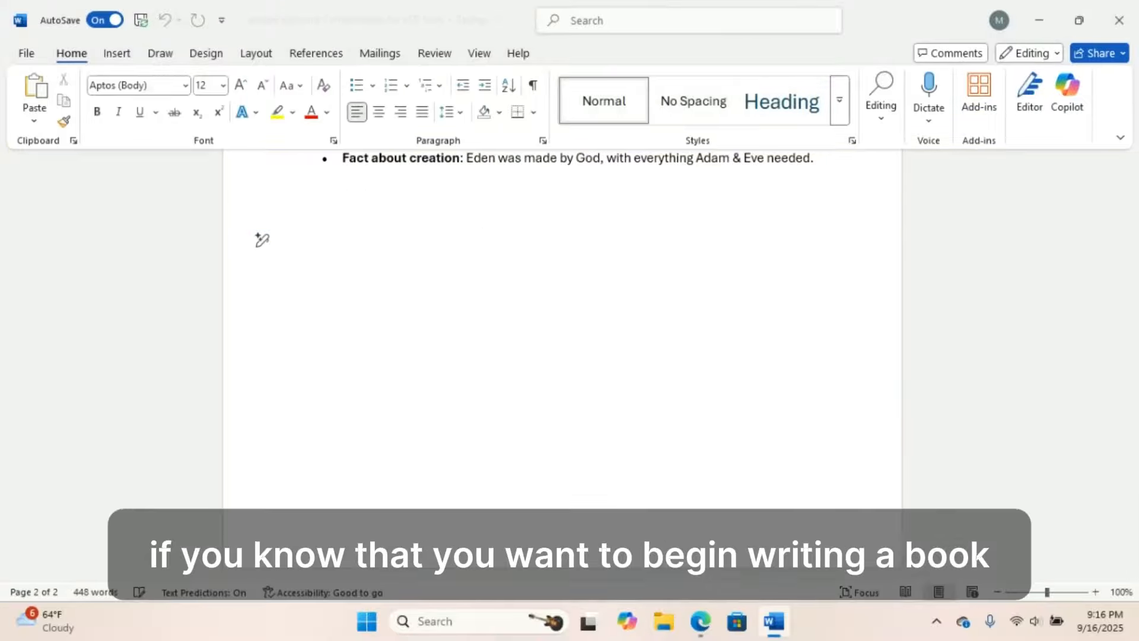
{"action": "key", "text": "Return"}
{"action": "key", "text": "Return"}
{"action": "key", "text": "Return"}
{"action": "key", "text": "Return"}
{"action": "key", "text": "Return"}
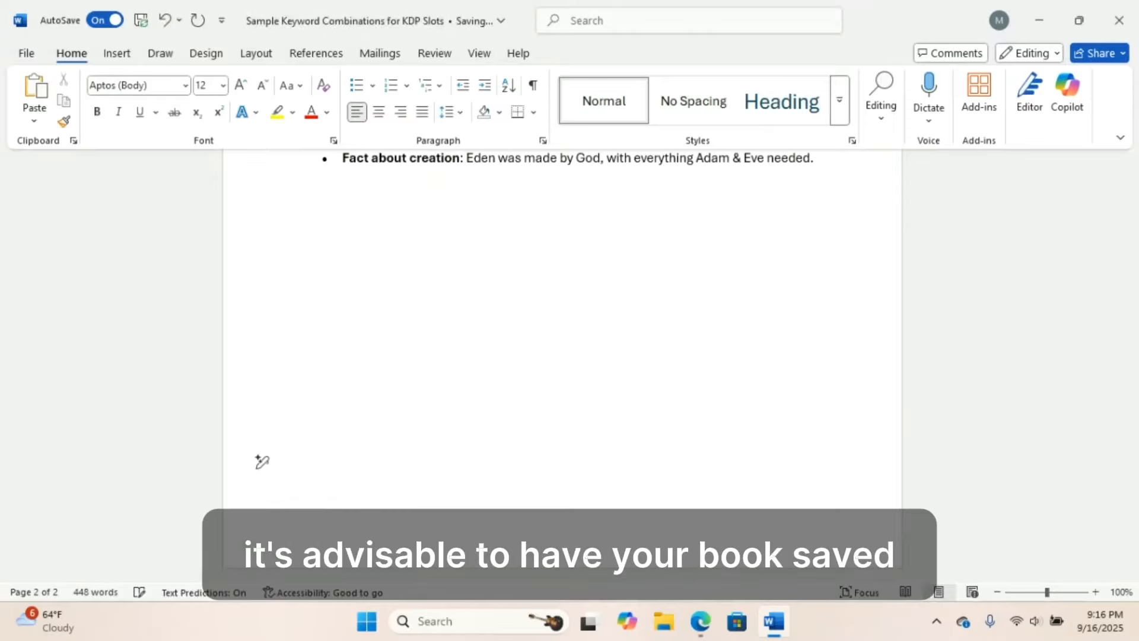
{"action": "left_click", "coordinate": [318, 509]}
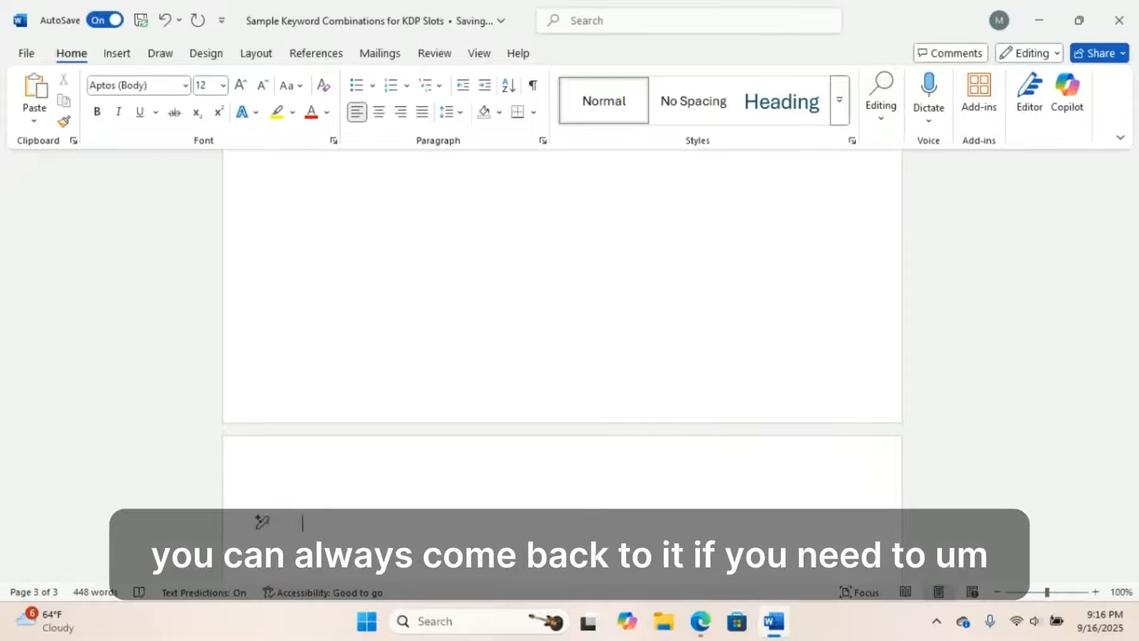
Enter the heading SHORT STORY OF ADAM AND EVE on the third page and paste the short story with its lessons below
{"action": "key", "text": "alt+Tab"}
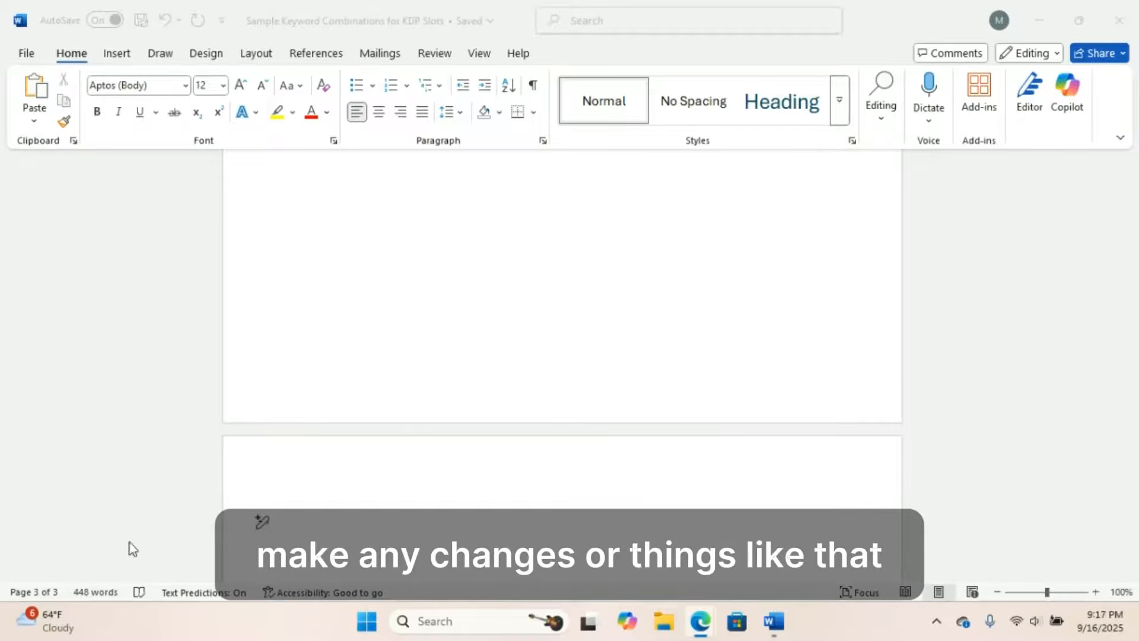
{"action": "left_click", "coordinate": [306, 525]}
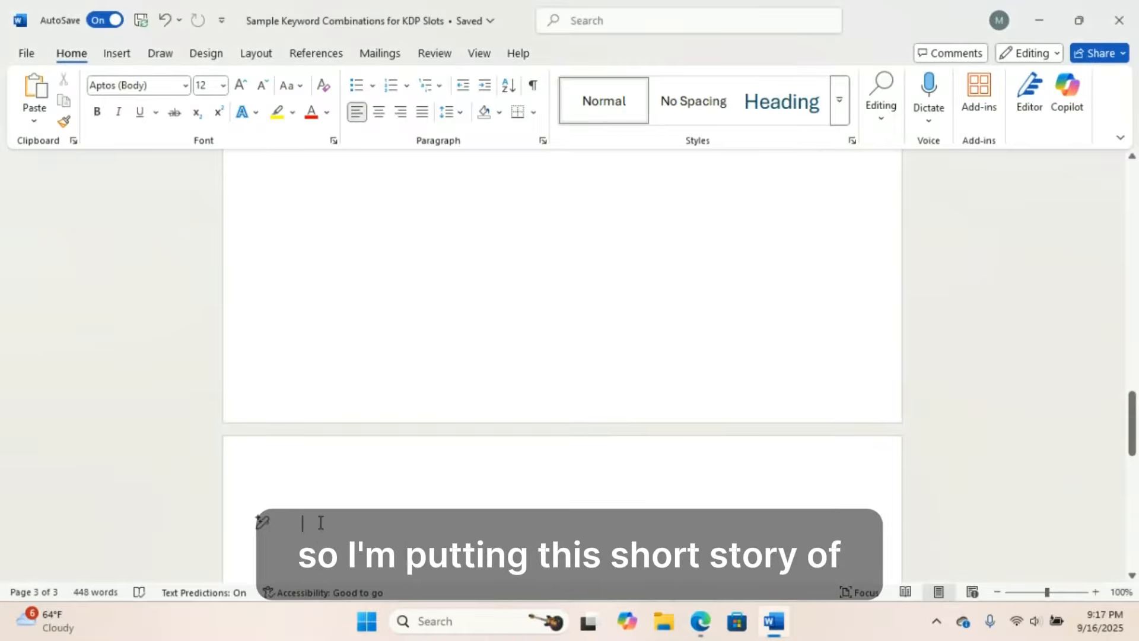
{"action": "type", "text": "SHORT ST"}
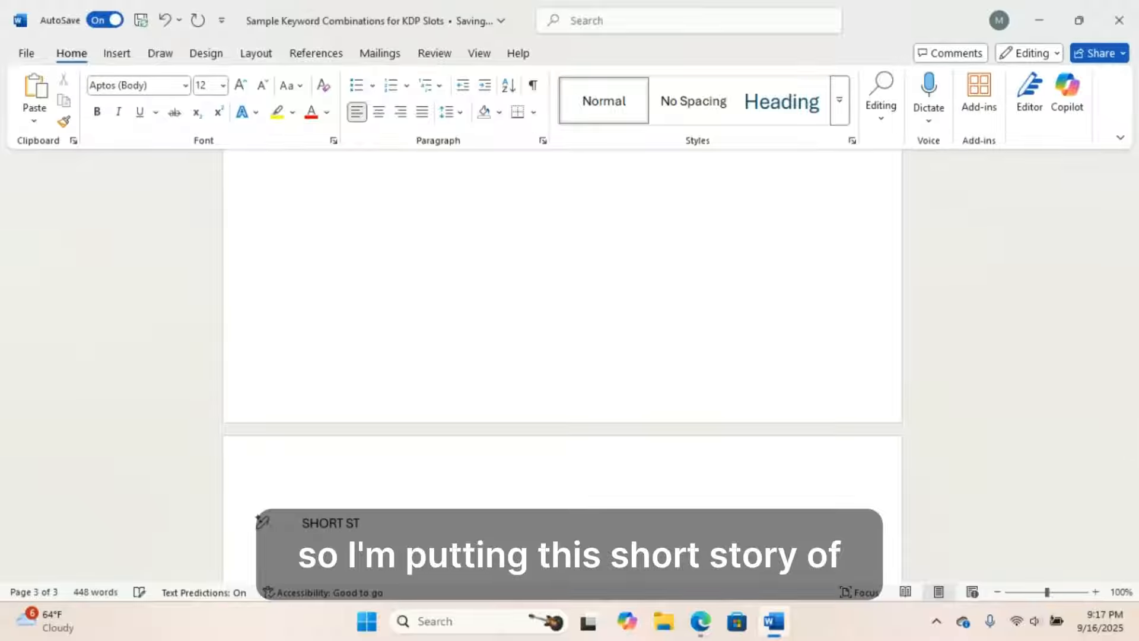
{"action": "type", "text": "ORY OF ADAM AND EVE"}
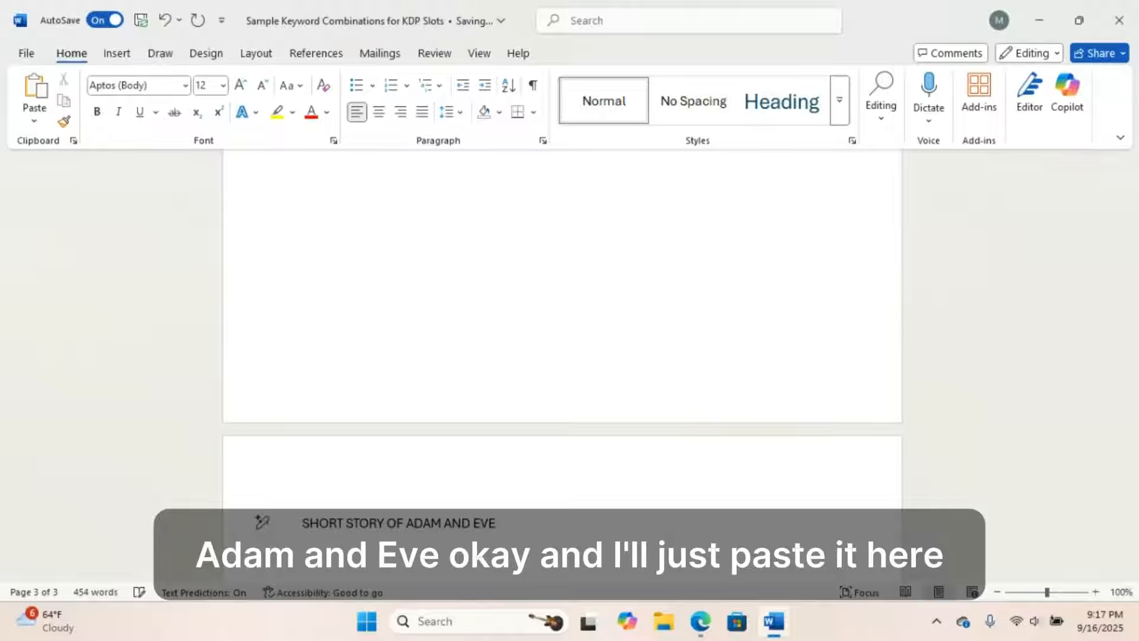
{"action": "key", "text": "Return"}
{"action": "type", "text": "In the beginning, God created Adam and Eve and placed them in a beautiful garden. They had everything they needed, but God told them not to eat from one special tree. Sadly, they disobeyed and ate the fruit. But even though they made a mistake, God still loved them and gave them another chance.' From this story, kids can learn valuable lessons like: The importance of listening and obeying, That our choices matter, And that God always forgives and still loves us."}
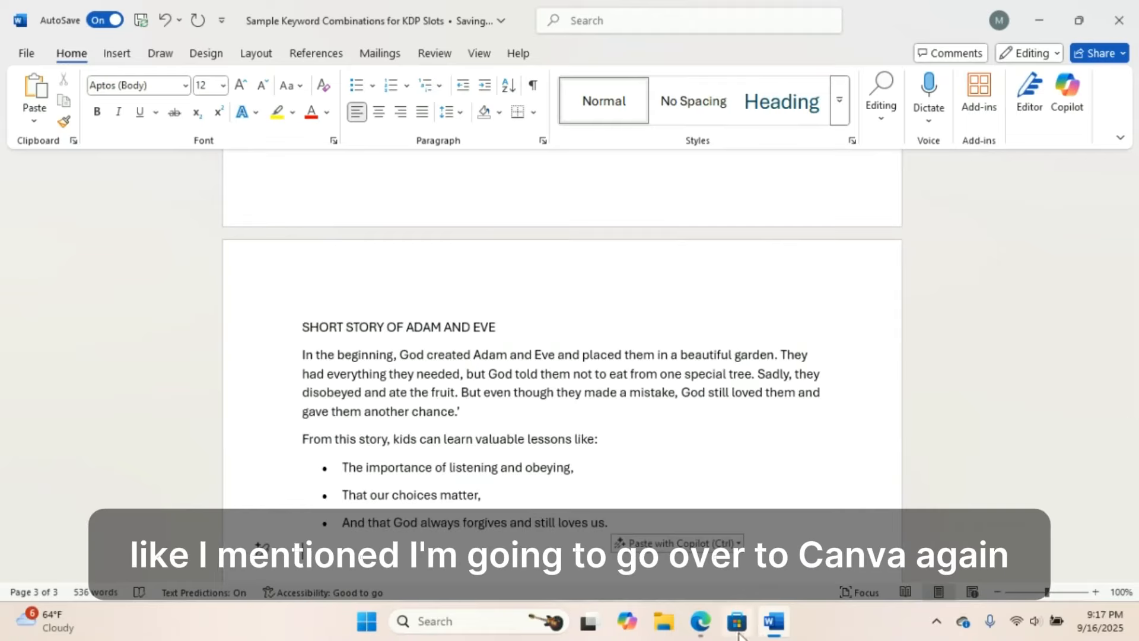
Switch to Canva in the browser, open the Interior of my Book design and collapse the templates list
{"action": "left_click", "coordinate": [700, 622]}
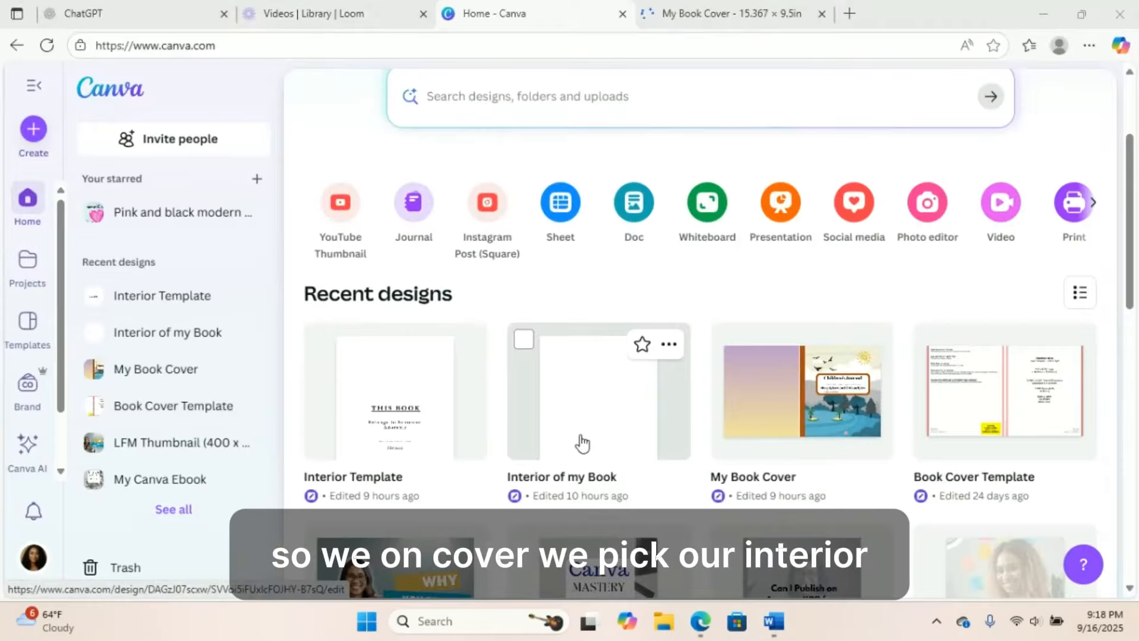
{"action": "left_click", "coordinate": [582, 443]}
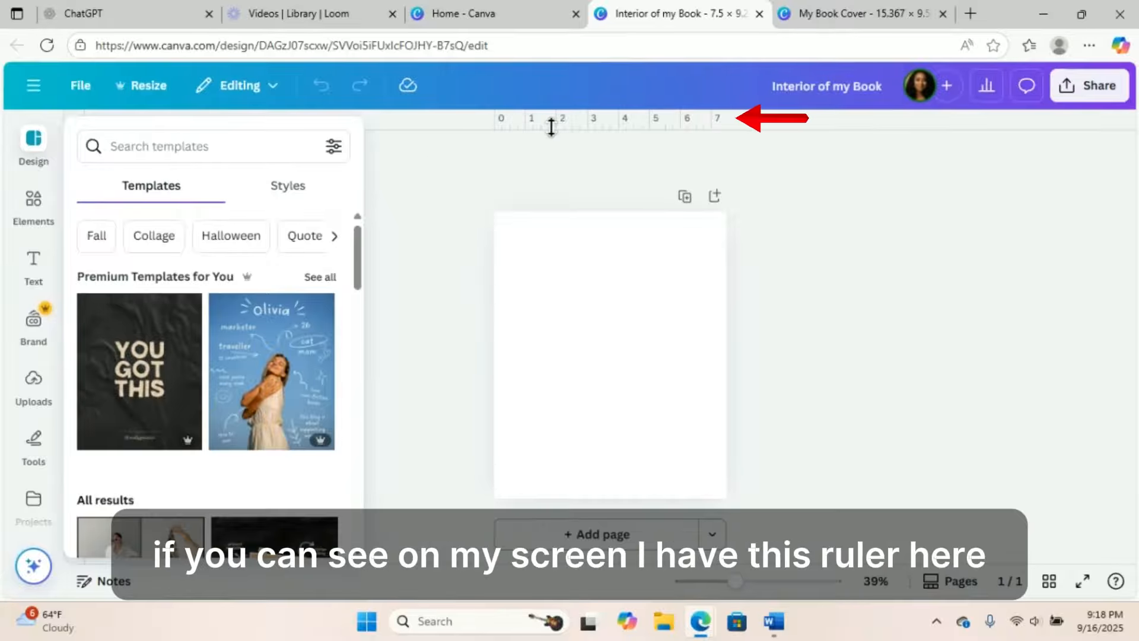
{"action": "left_click", "coordinate": [636, 175]}
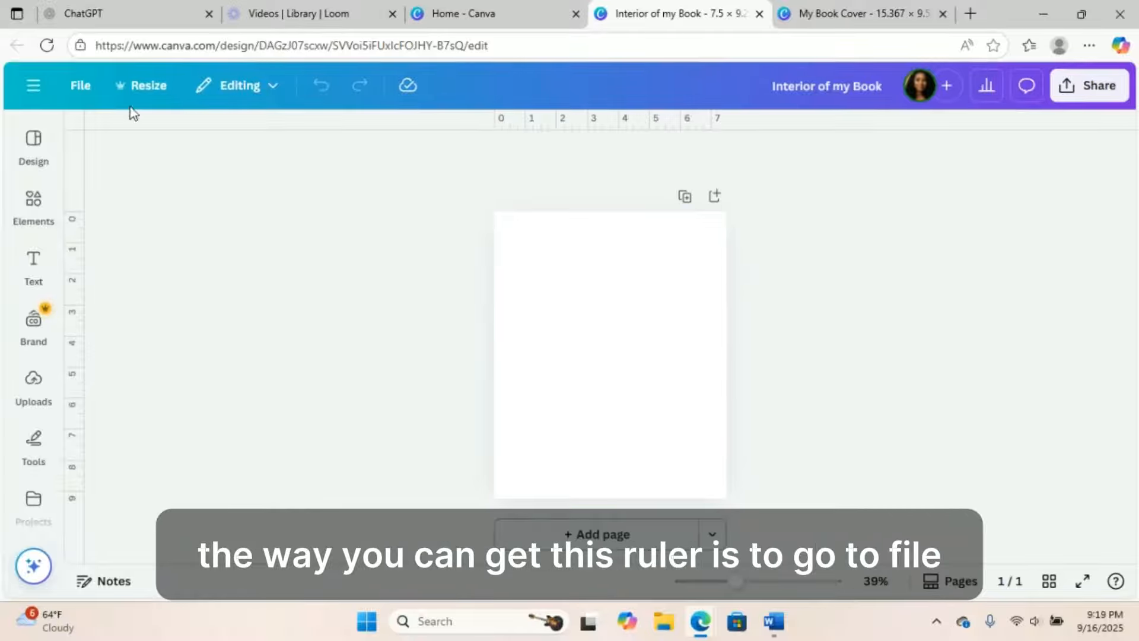
Show the rulers and guides around the blank page of the book interior design
{"action": "left_click", "coordinate": [86, 91]}
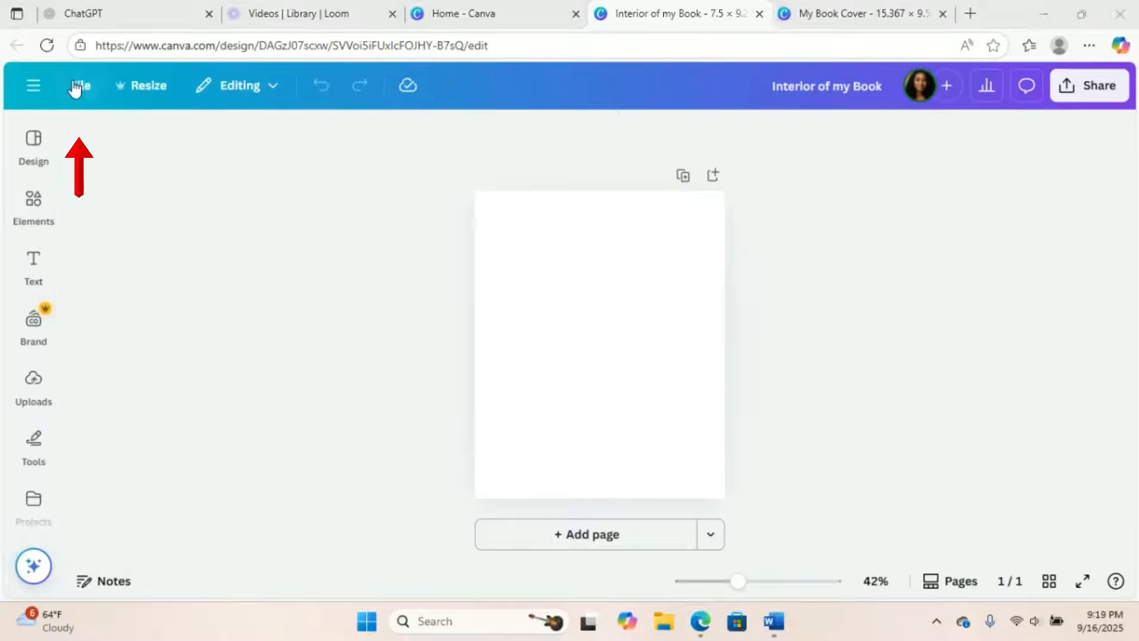
{"action": "left_click", "coordinate": [80, 85]}
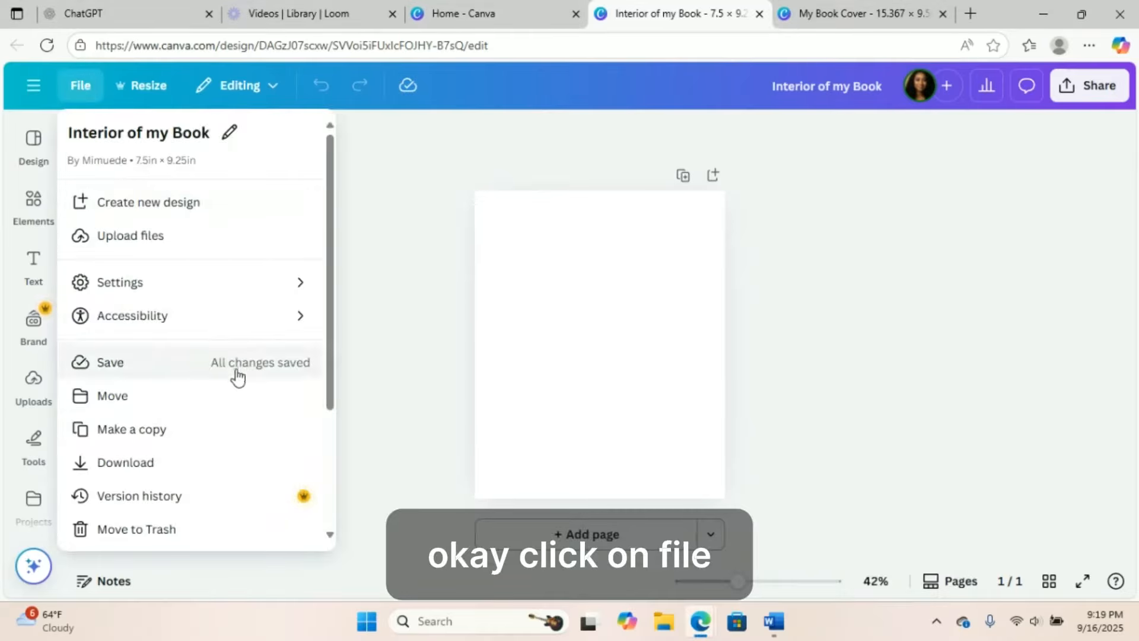
{"action": "left_click", "coordinate": [249, 282]}
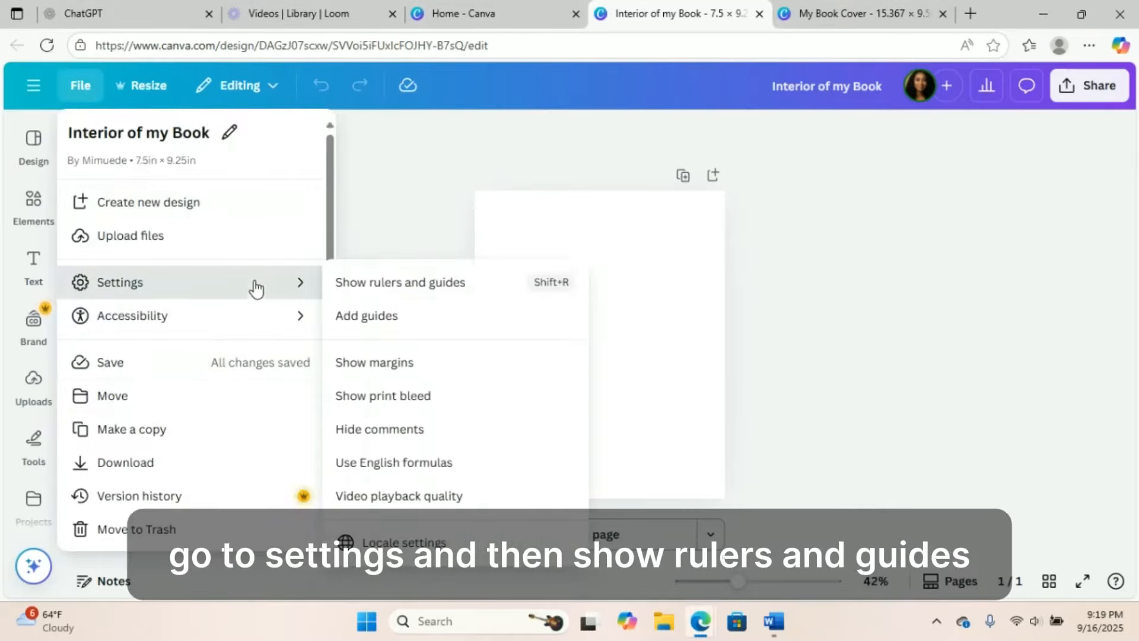
{"action": "left_click", "coordinate": [374, 287]}
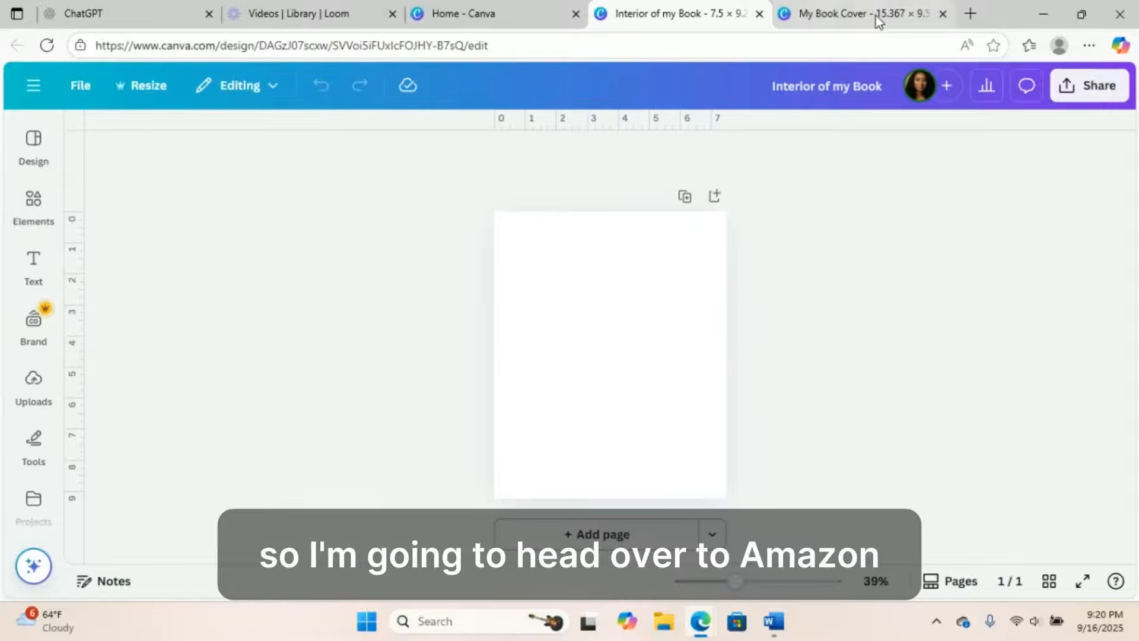
Open Amazon Kindle Direct Publishing in a new browser tab and go to its guide on how to create a book
{"action": "left_click", "coordinate": [970, 13]}
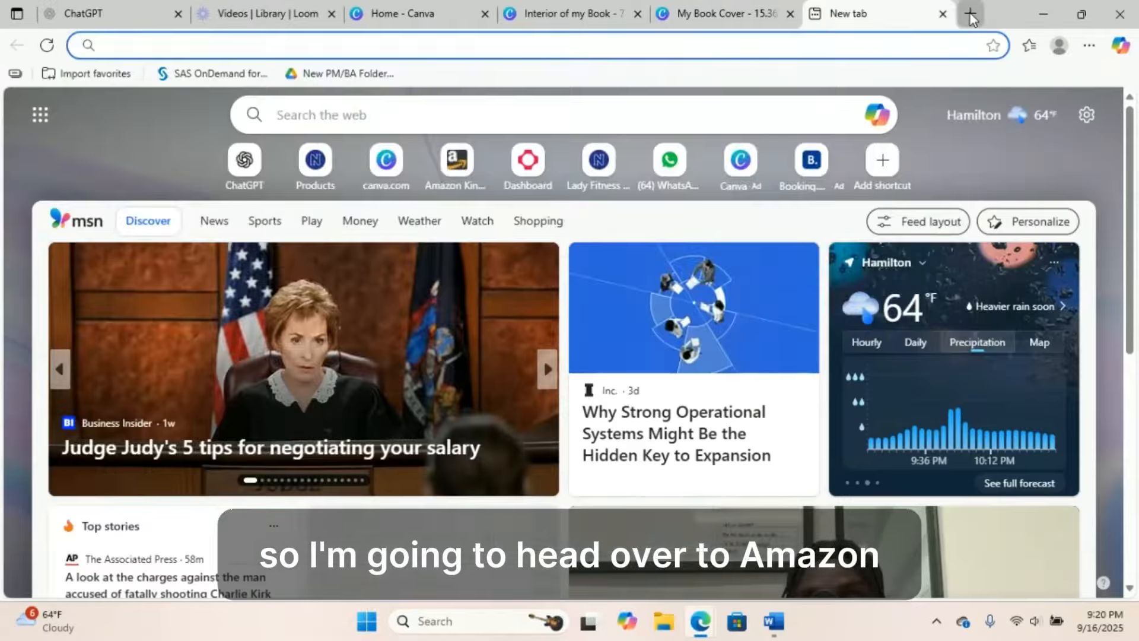
{"action": "type", "text": "ama"}
{"action": "key", "text": "Return"}
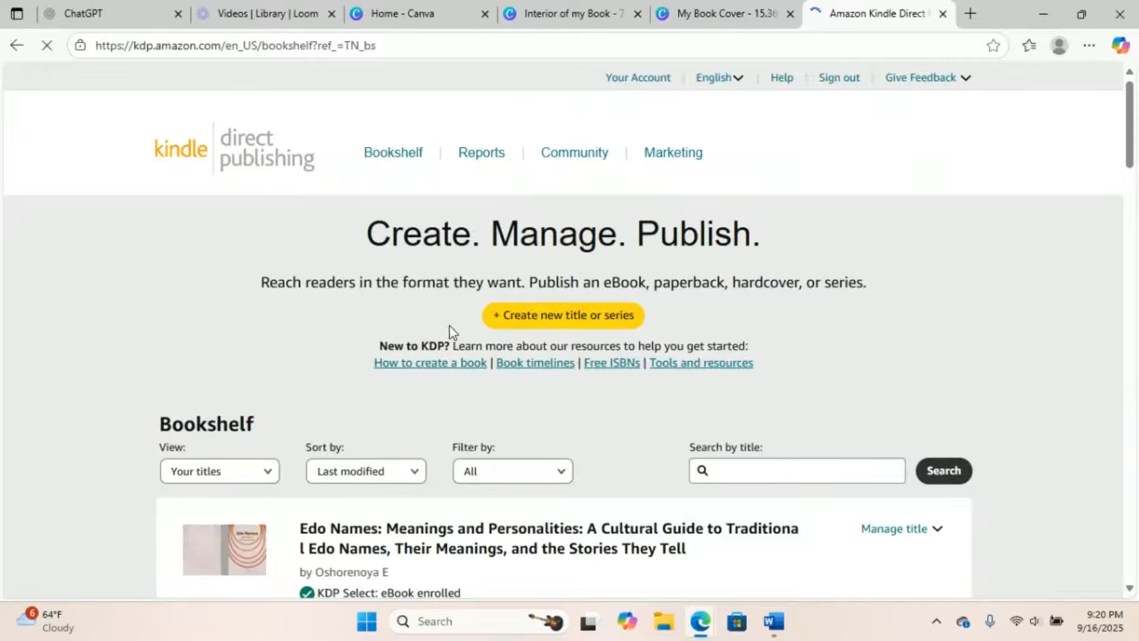
{"action": "left_click", "coordinate": [422, 369]}
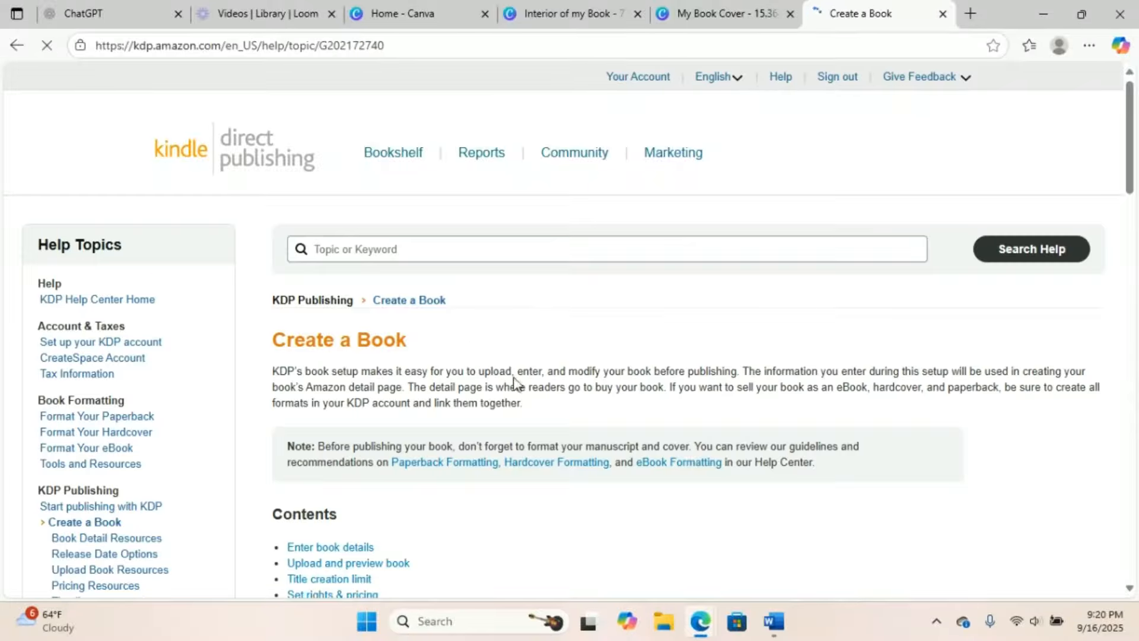
Open the paperback formatting help and examine the bleed section of its guide on trim size, bleed and margins
{"action": "left_click_drag", "start_coordinate": [1131, 166], "coordinate": [1133, 232]}
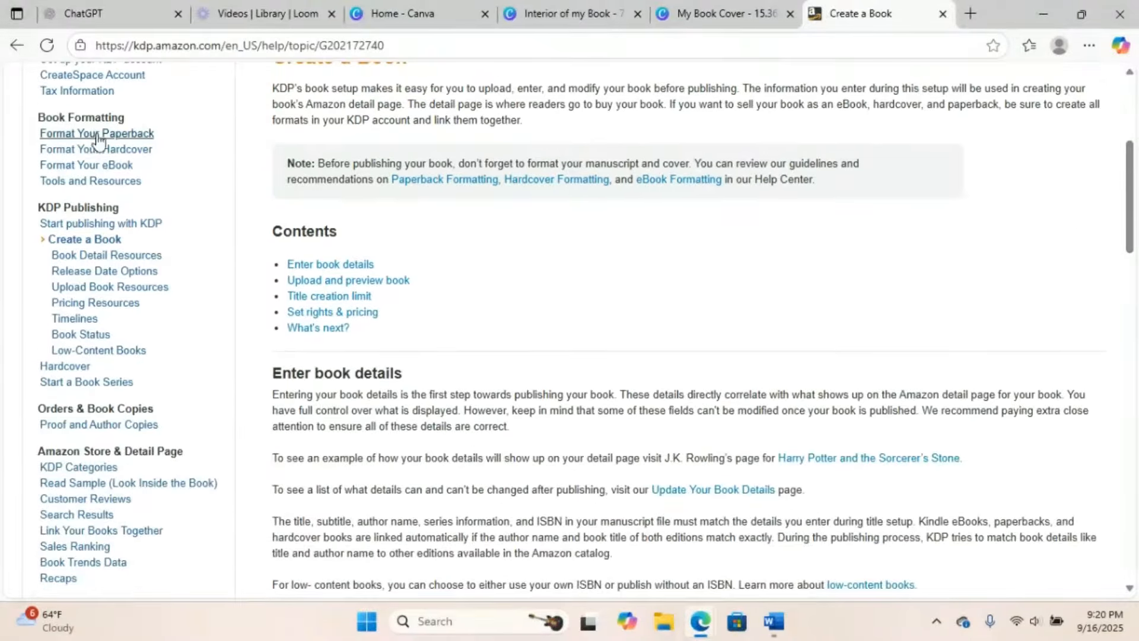
{"action": "left_click", "coordinate": [143, 135]}
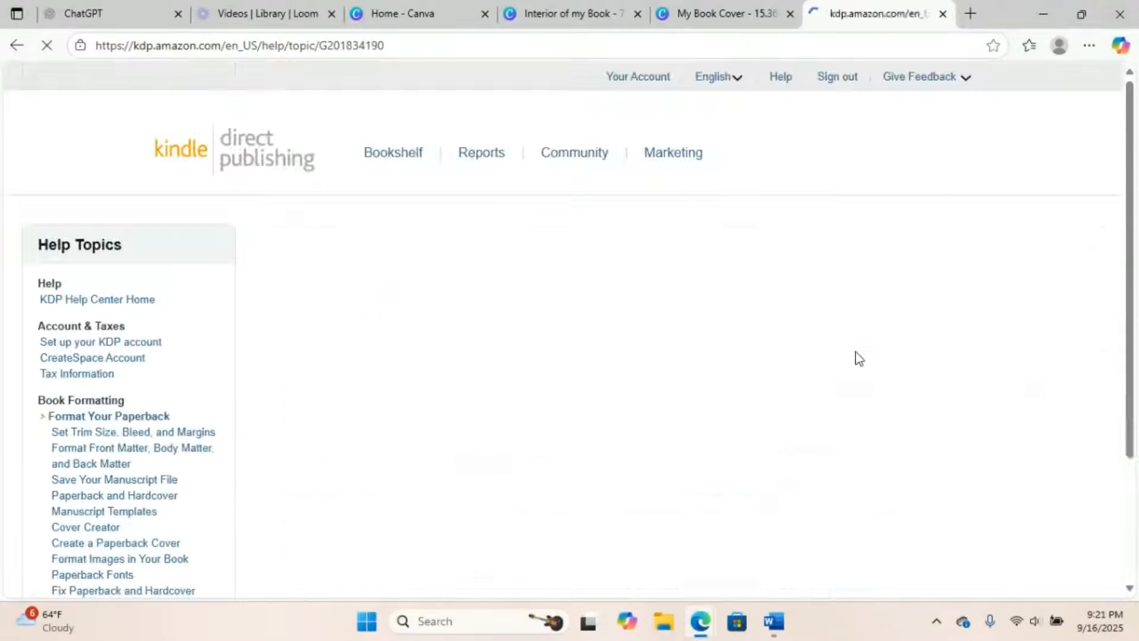
{"action": "scroll", "coordinate": [1130, 190], "scroll_direction": "down", "scroll_amount": 20}
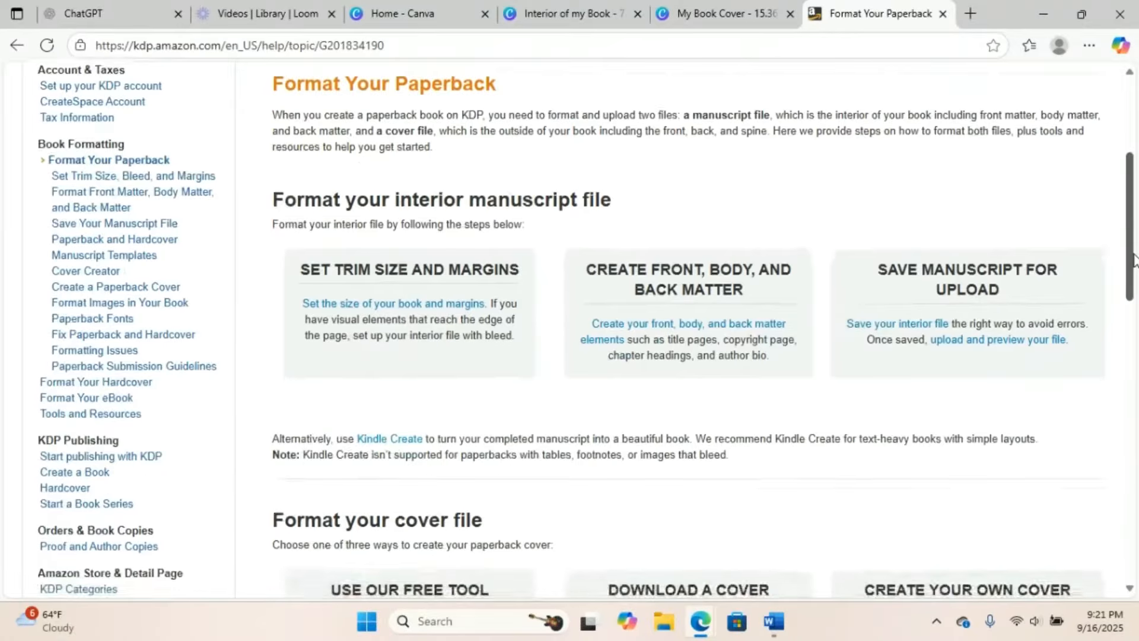
{"action": "scroll", "coordinate": [689, 332], "scroll_direction": "up", "scroll_amount": 10}
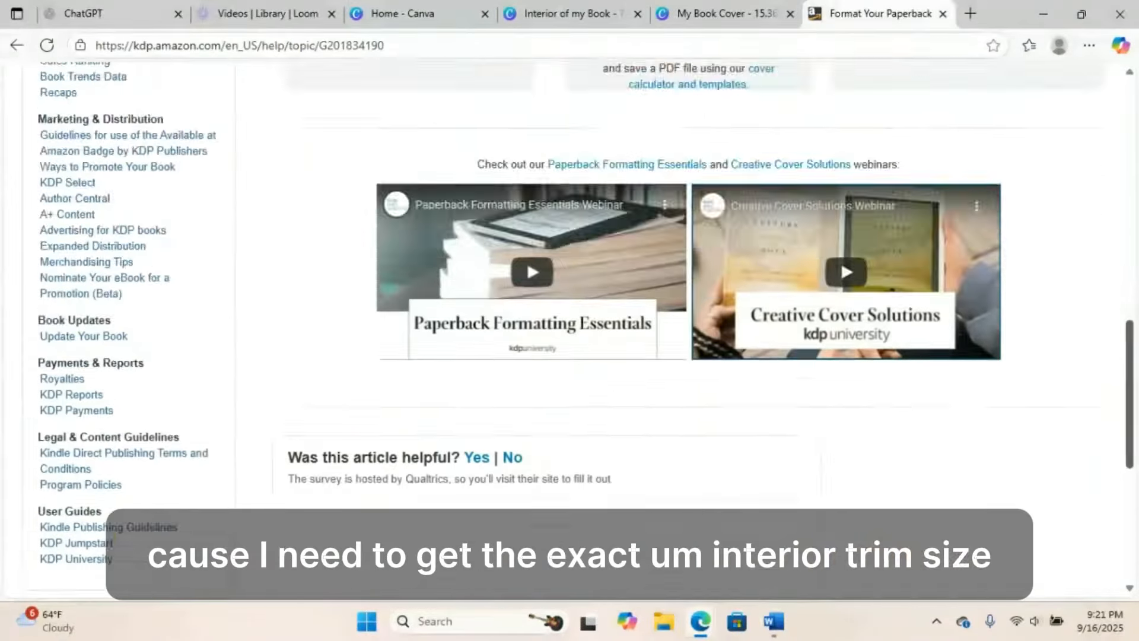
{"action": "scroll", "coordinate": [688, 333], "scroll_direction": "up", "scroll_amount": 2}
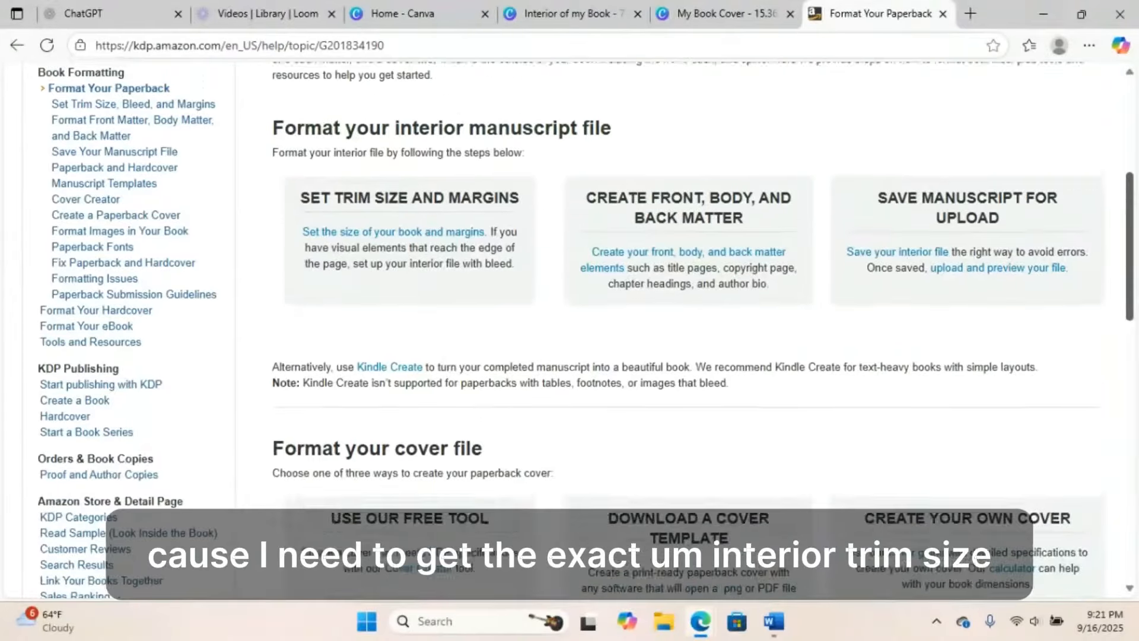
{"action": "scroll", "coordinate": [419, 370], "scroll_direction": "up", "scroll_amount": 2}
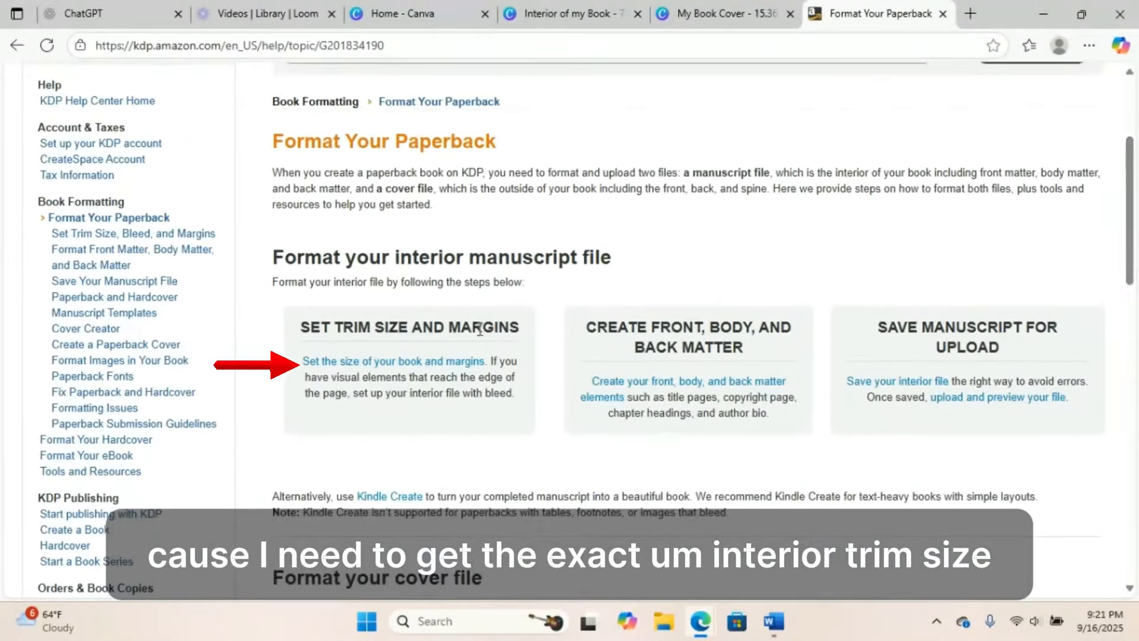
{"action": "left_click", "coordinate": [418, 366]}
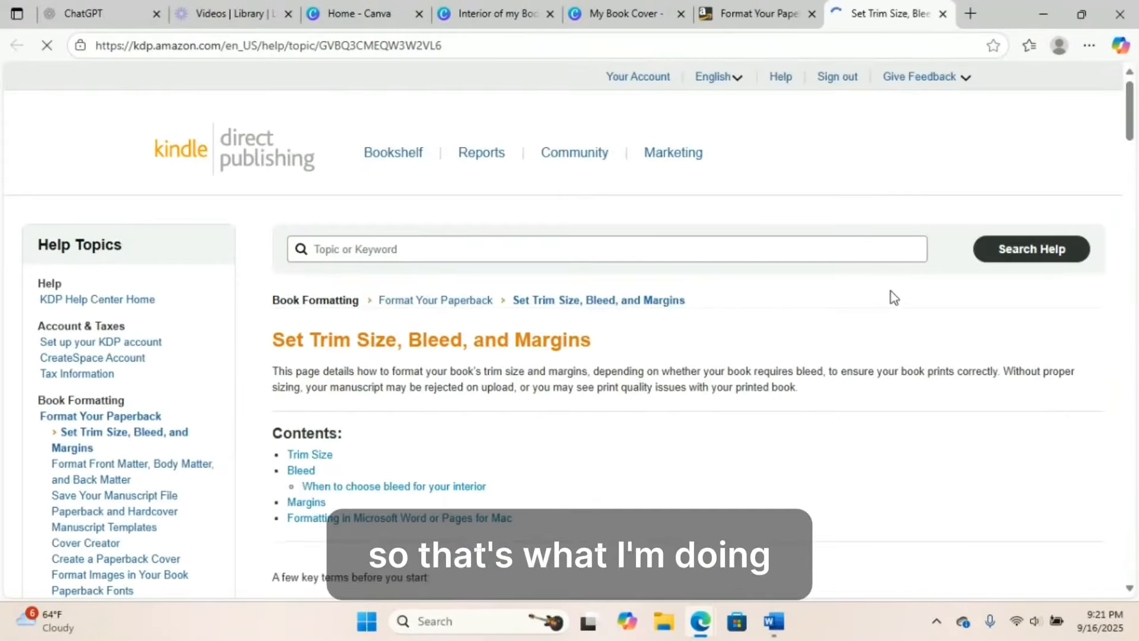
{"action": "left_click_drag", "start_coordinate": [1131, 123], "coordinate": [1133, 341]}
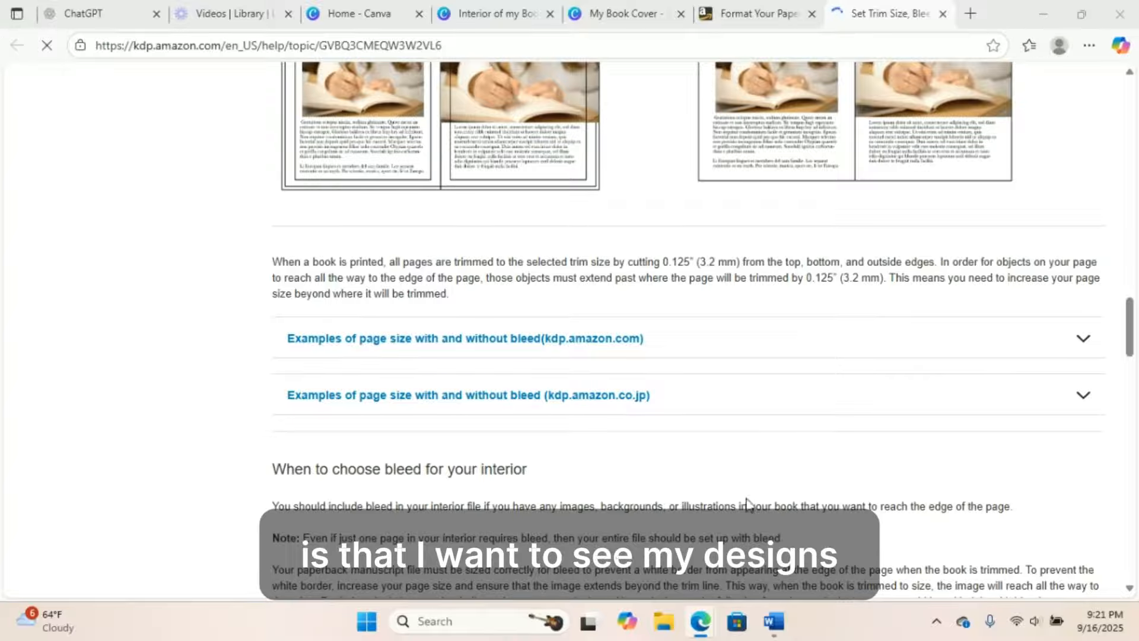
Examine the bleed illustrations and the minimum margin table by page count in the KDP guide
{"action": "scroll", "coordinate": [998, 365], "scroll_direction": "up", "scroll_amount": 4}
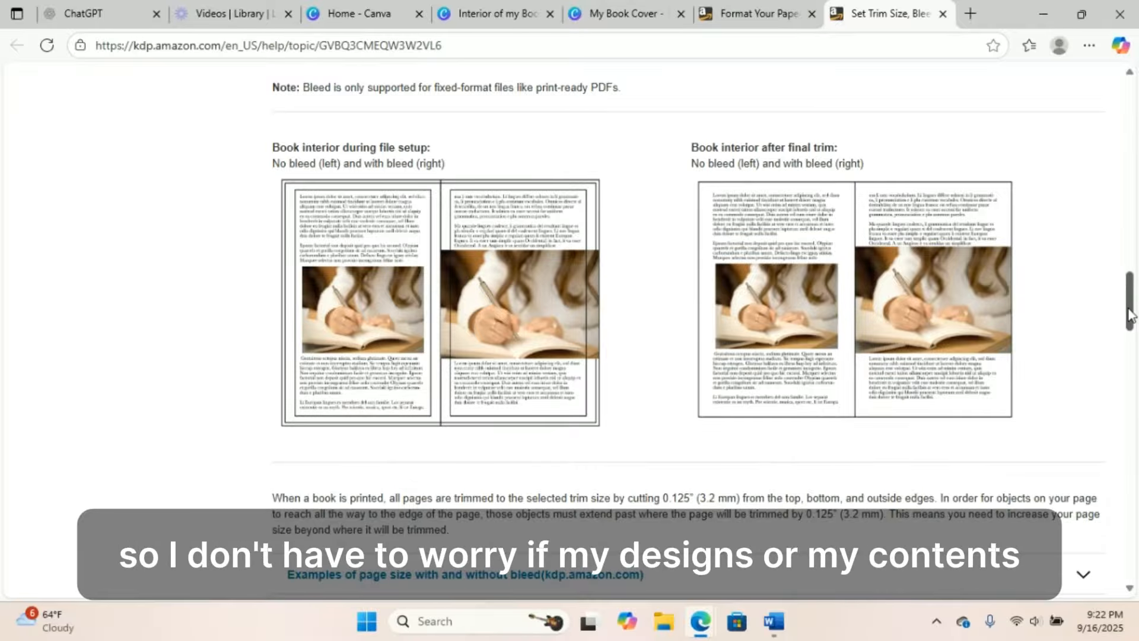
{"action": "left_click_drag", "start_coordinate": [1130, 314], "coordinate": [1131, 513]}
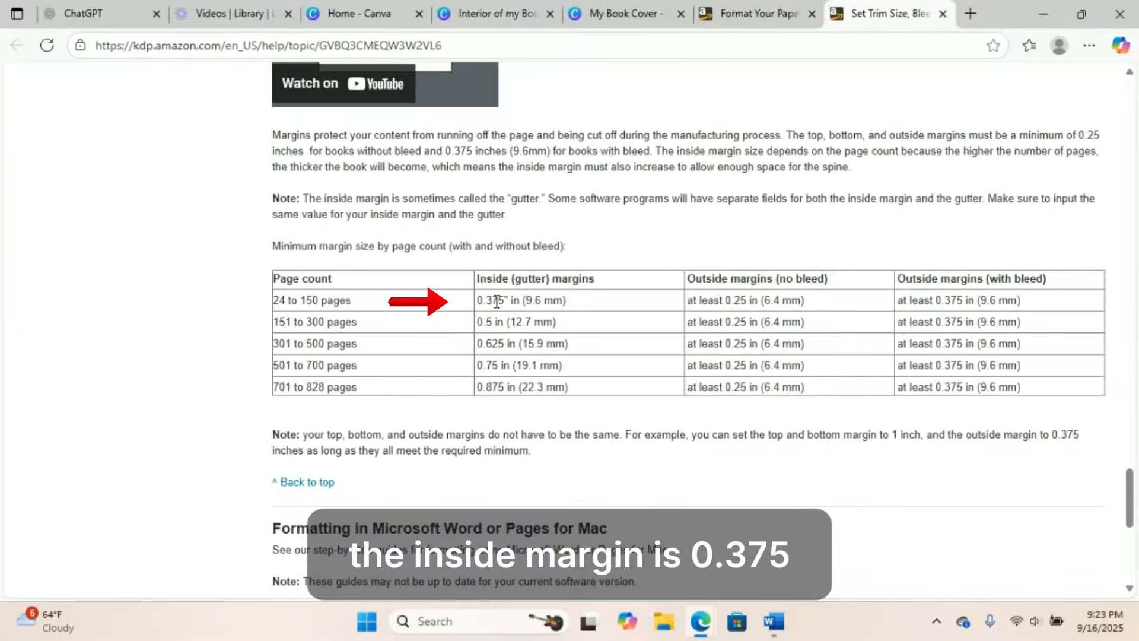
Switch to the Interior of my Book design in Canva, find a square among the elements, add the rectangle shape and shrink it
{"action": "left_click", "coordinate": [502, 16]}
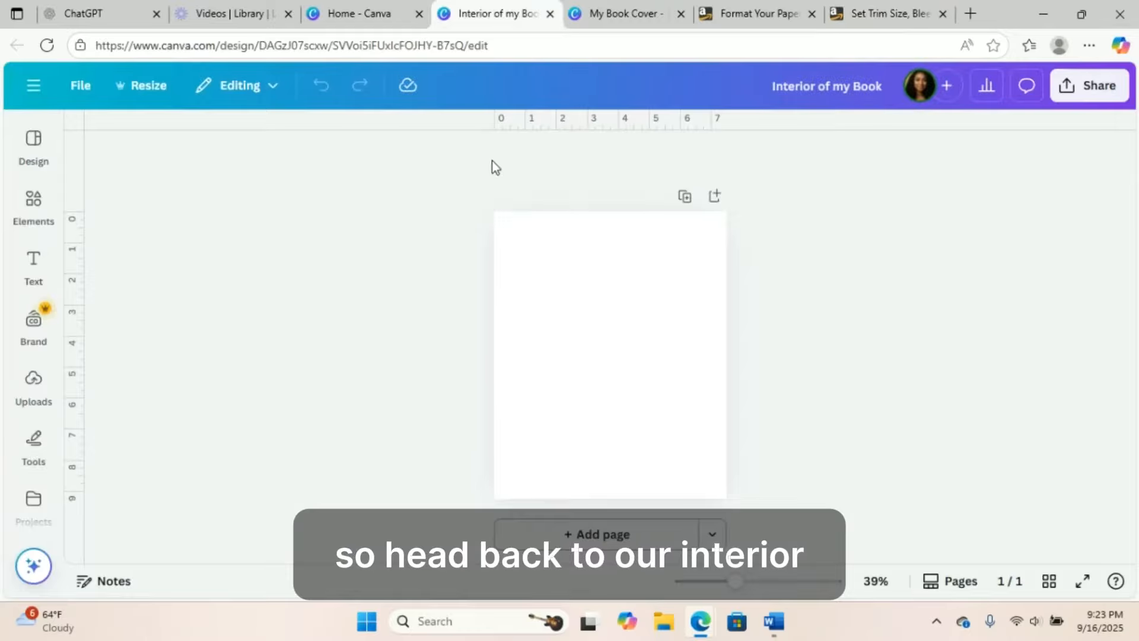
{"action": "left_click", "coordinate": [24, 209]}
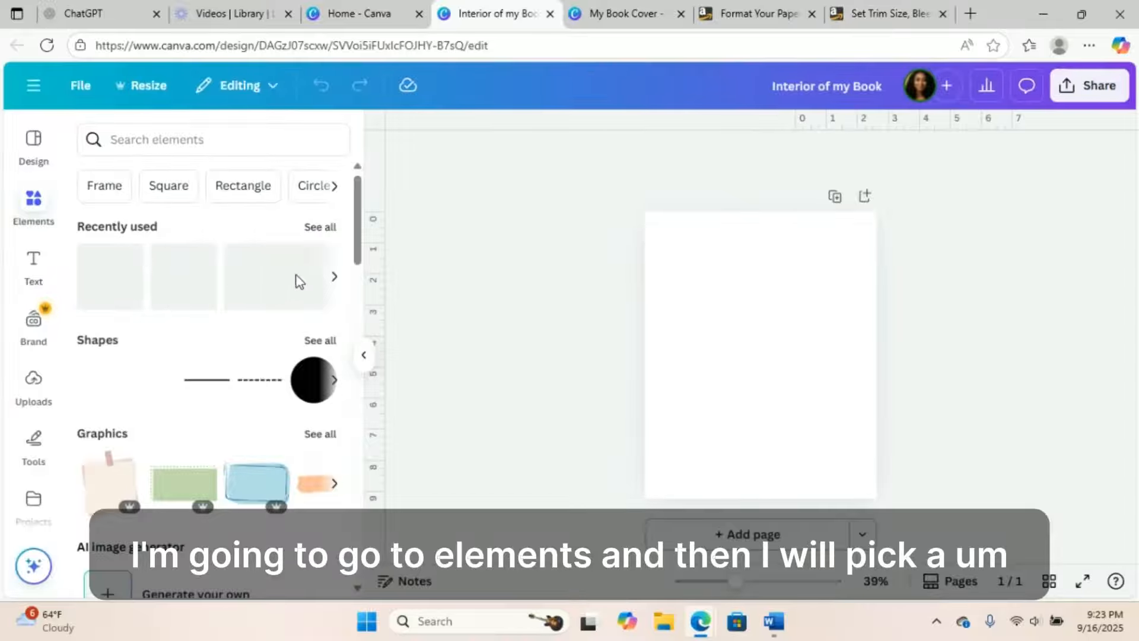
{"action": "left_click", "coordinate": [185, 143]}
{"action": "type", "text": "s"}
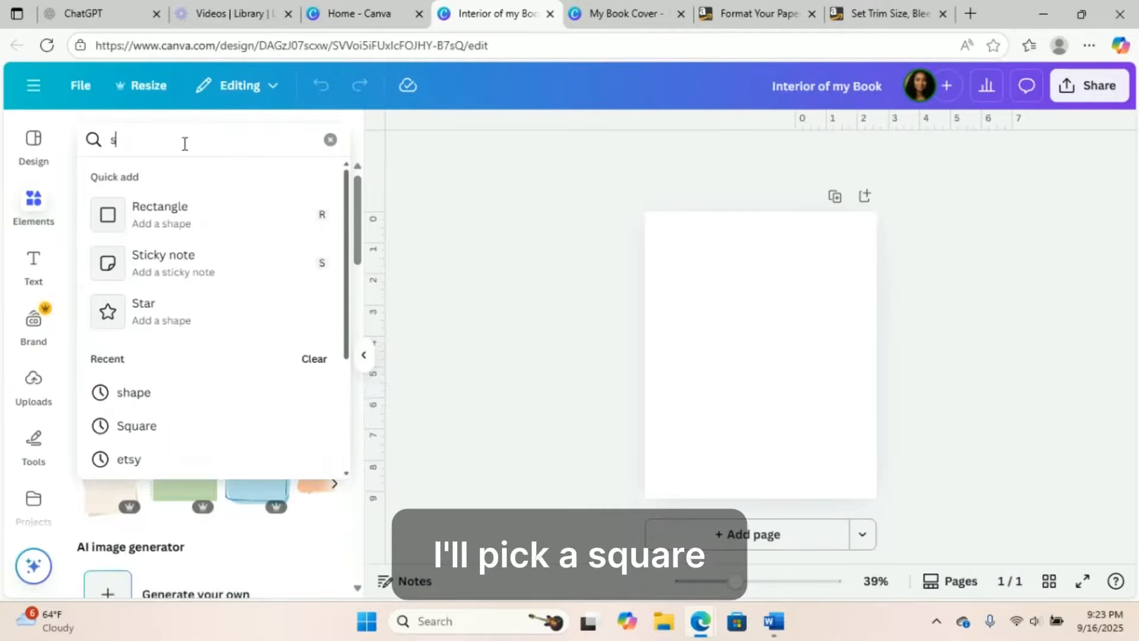
{"action": "type", "text": "q"}
{"action": "key", "text": "BackSpace"}
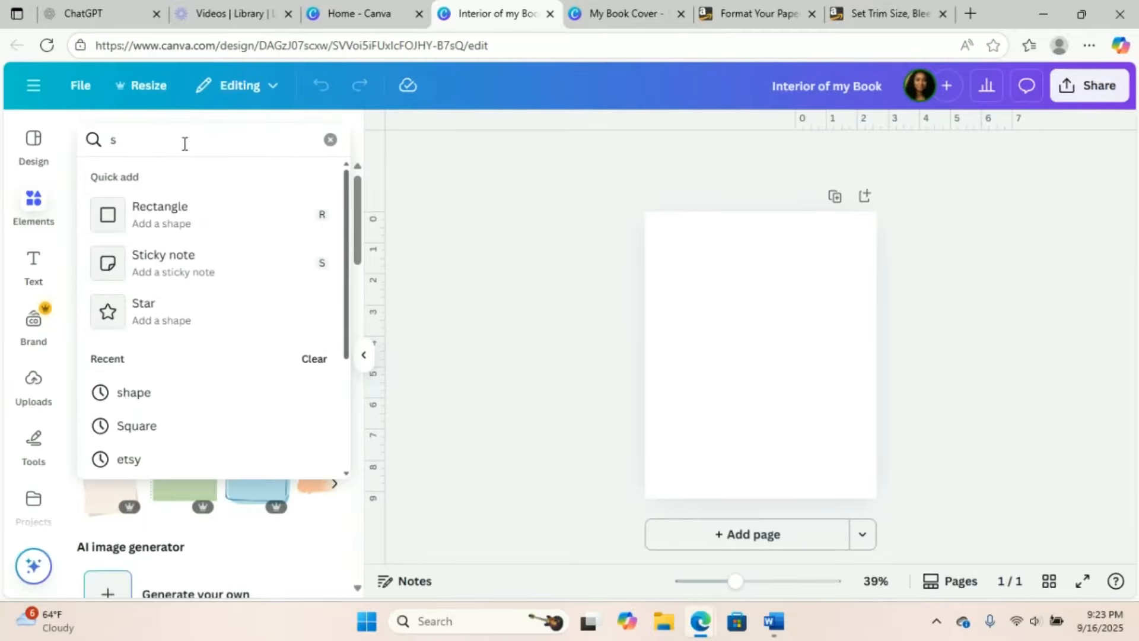
{"action": "type", "text": "quare"}
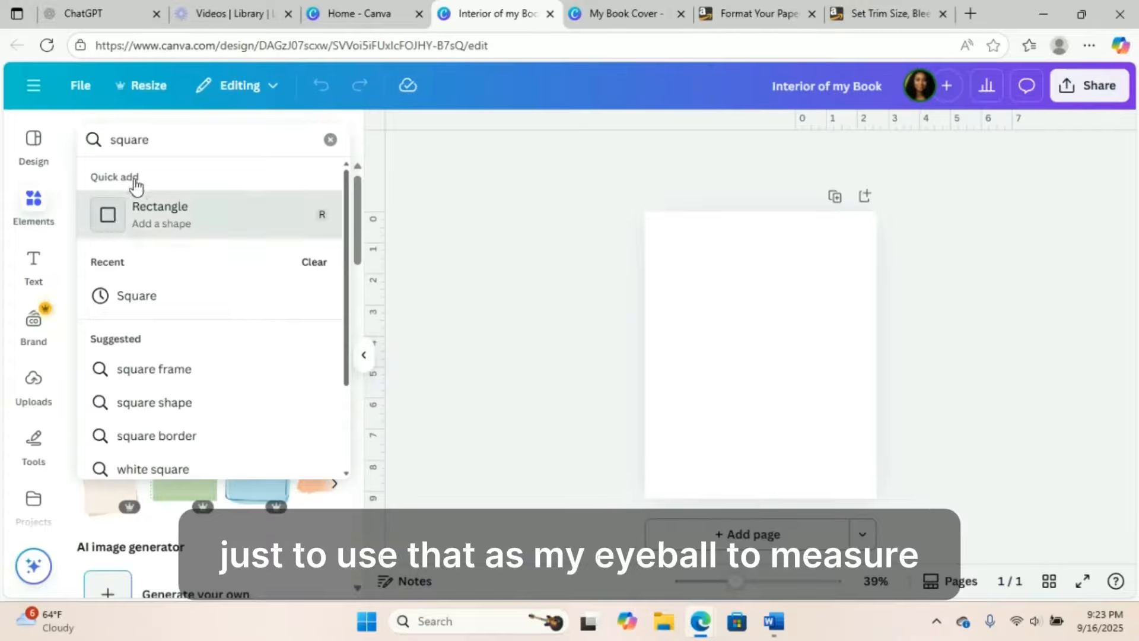
{"action": "left_click", "coordinate": [145, 224]}
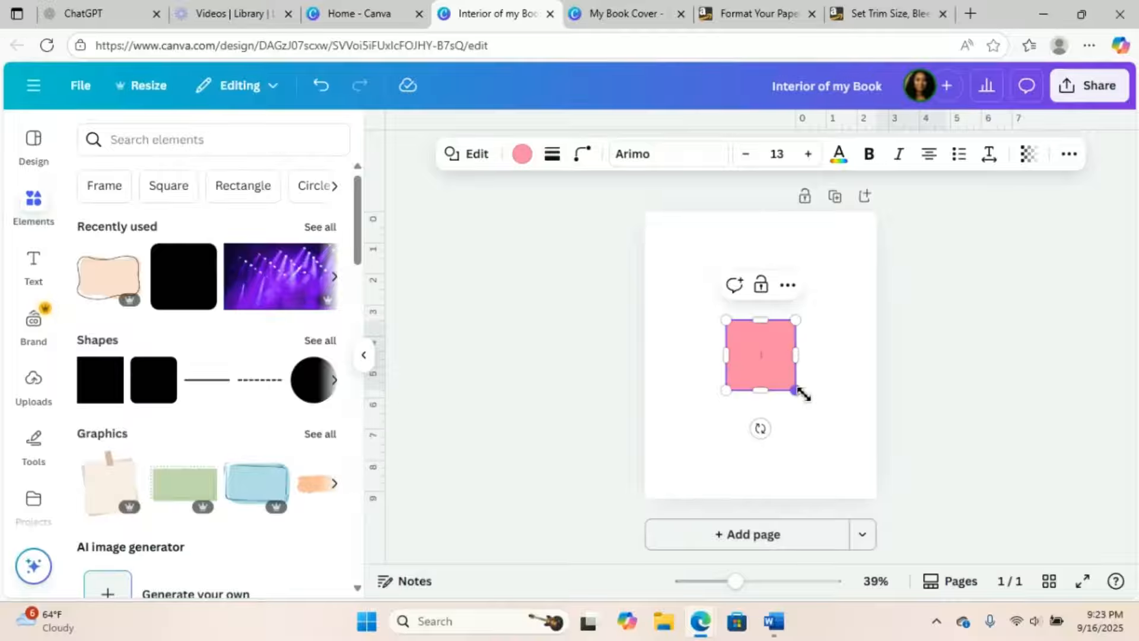
{"action": "left_click_drag", "start_coordinate": [795, 390], "coordinate": [748, 340]}
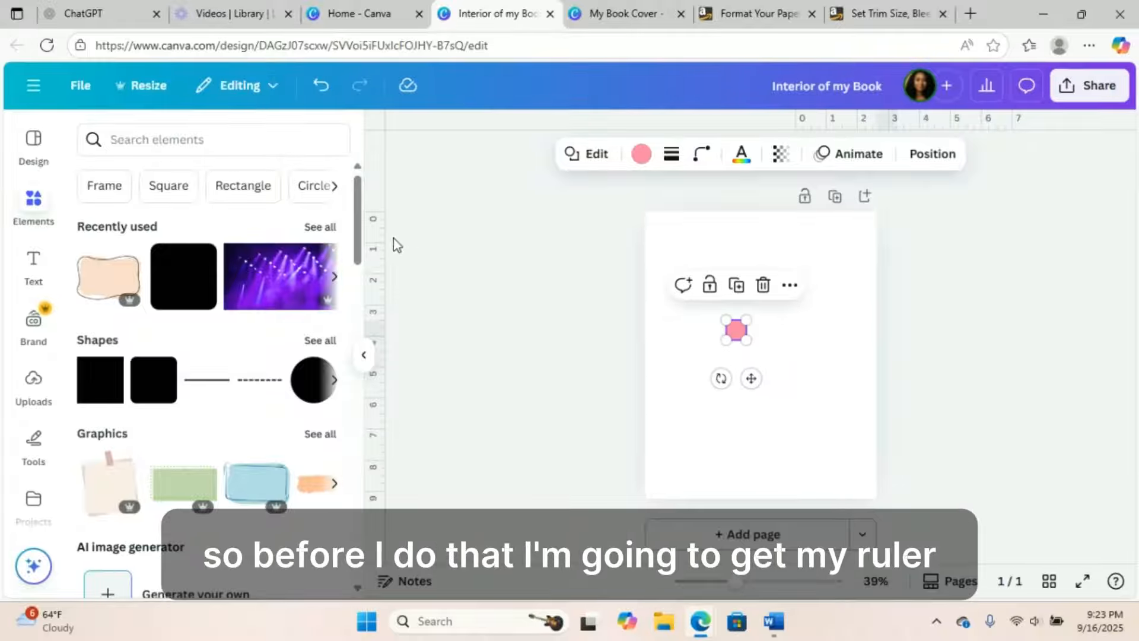
Place vertical margin guides about 0.39 in inside the page's left and right edges, using the pink rectangle as the spacer
{"action": "left_click_drag", "start_coordinate": [388, 235], "coordinate": [659, 279]}
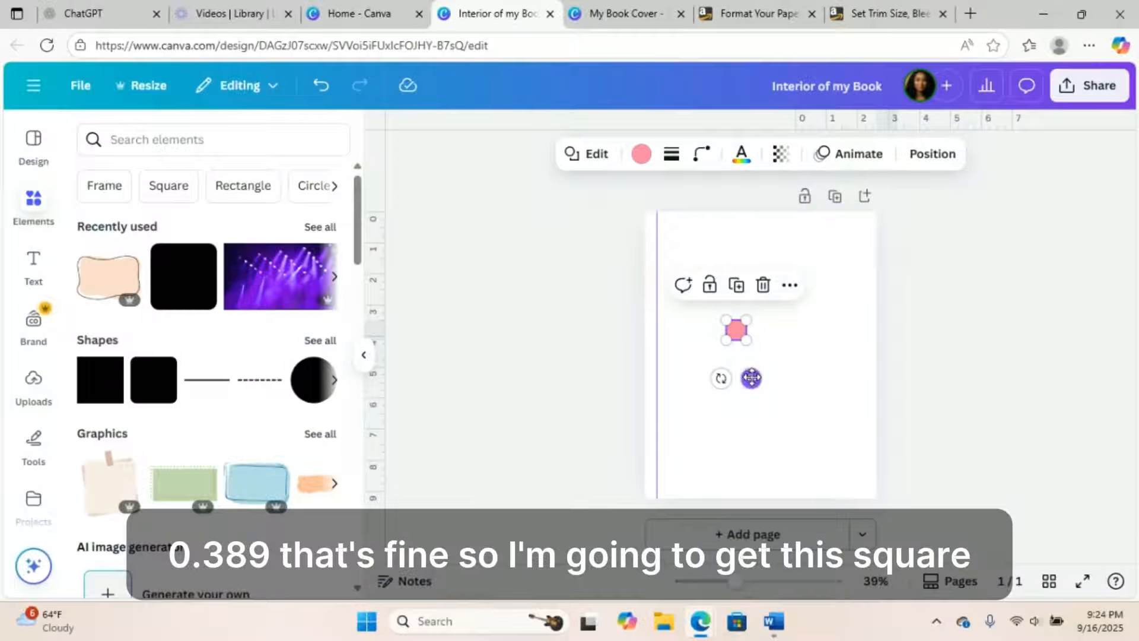
{"action": "left_click_drag", "start_coordinate": [751, 378], "coordinate": [667, 381]}
{"action": "left_click_drag", "start_coordinate": [666, 341], "coordinate": [646, 349]}
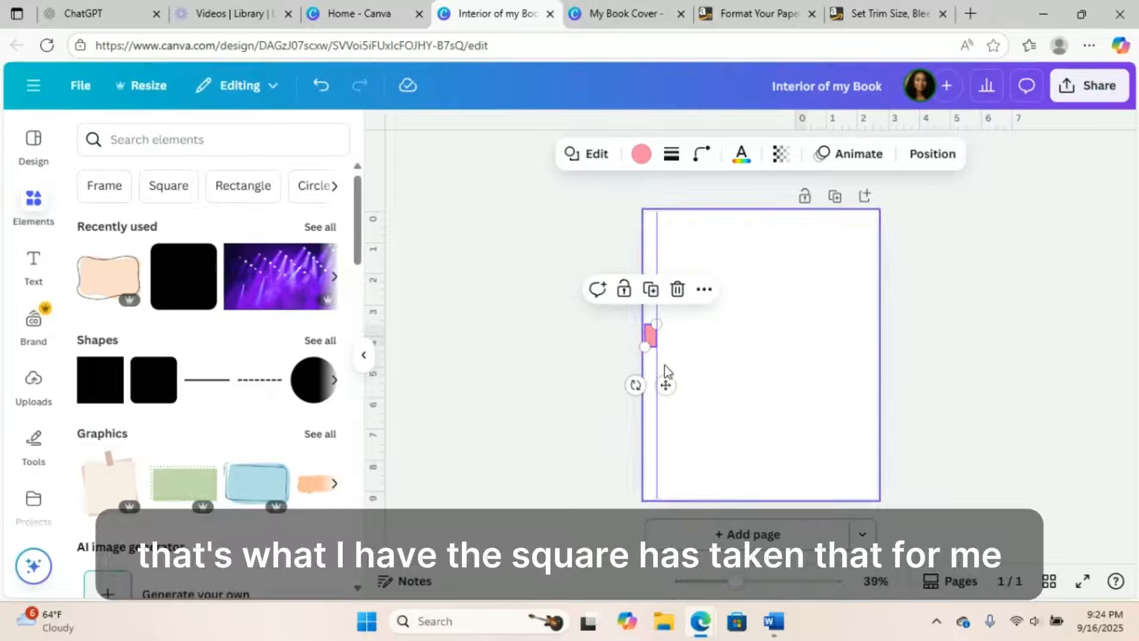
{"action": "left_click_drag", "start_coordinate": [666, 386], "coordinate": [886, 386]}
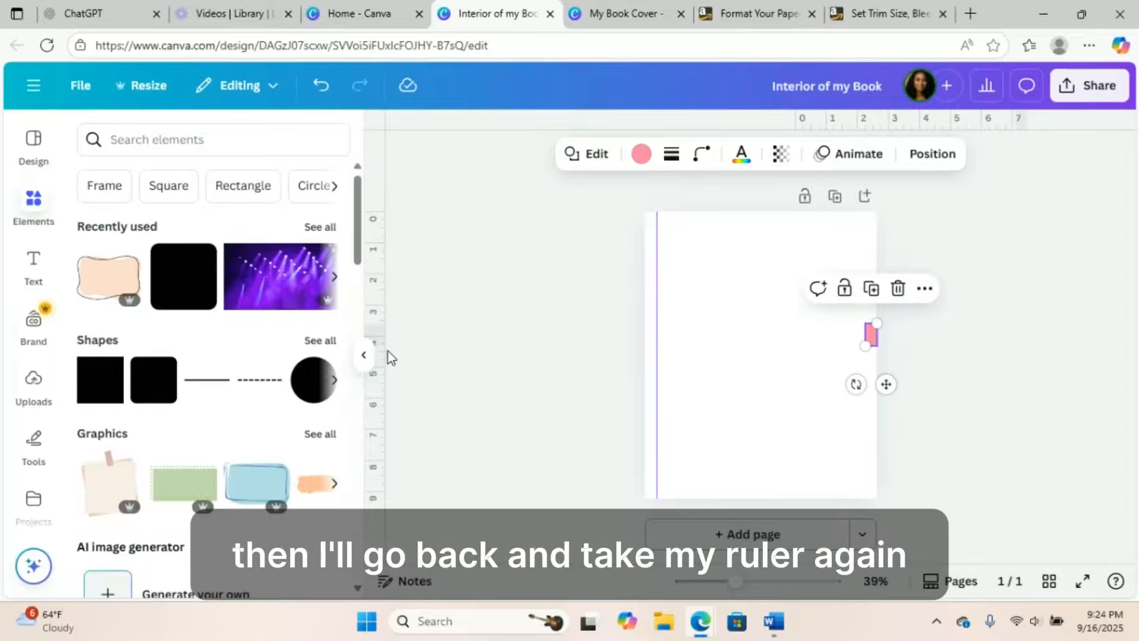
{"action": "left_click_drag", "start_coordinate": [379, 354], "coordinate": [866, 371]}
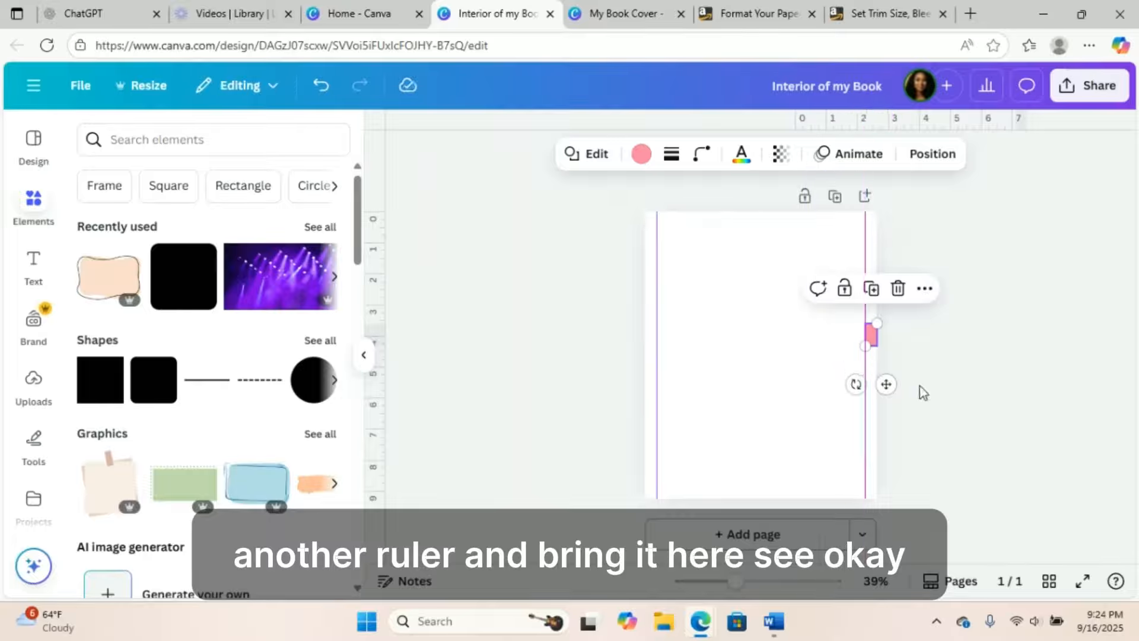
{"action": "left_click", "coordinate": [914, 396]}
Turn the pink rectangle sideways, move it to the page's bottom edge and place a horizontal margin guide along its upper side
{"action": "left_click", "coordinate": [875, 338]}
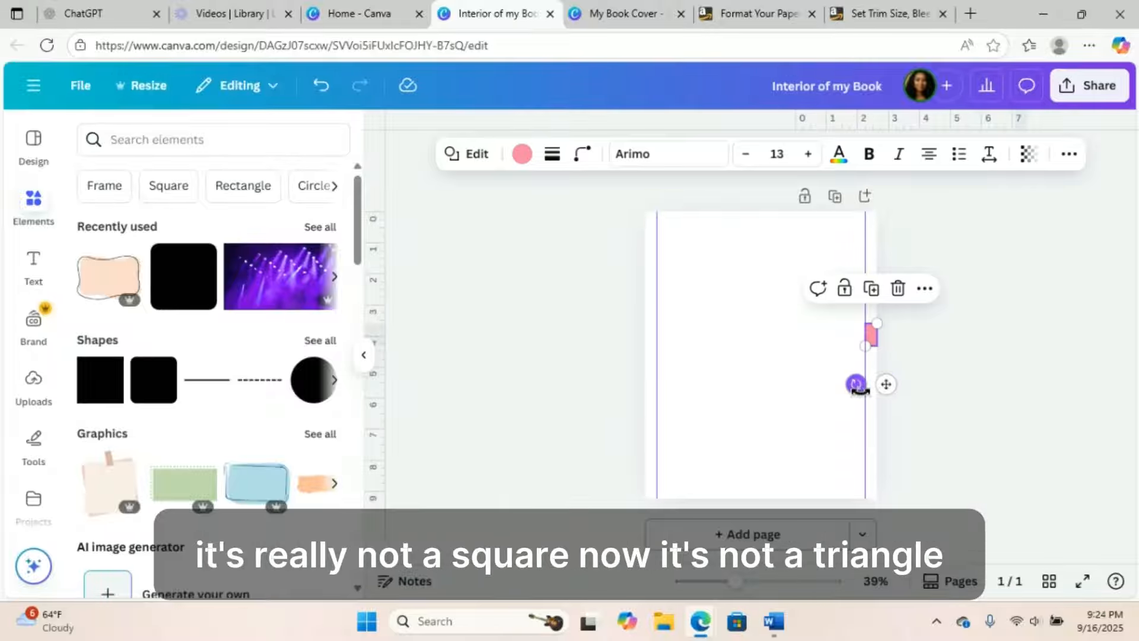
{"action": "left_click_drag", "start_coordinate": [856, 384], "coordinate": [794, 326]}
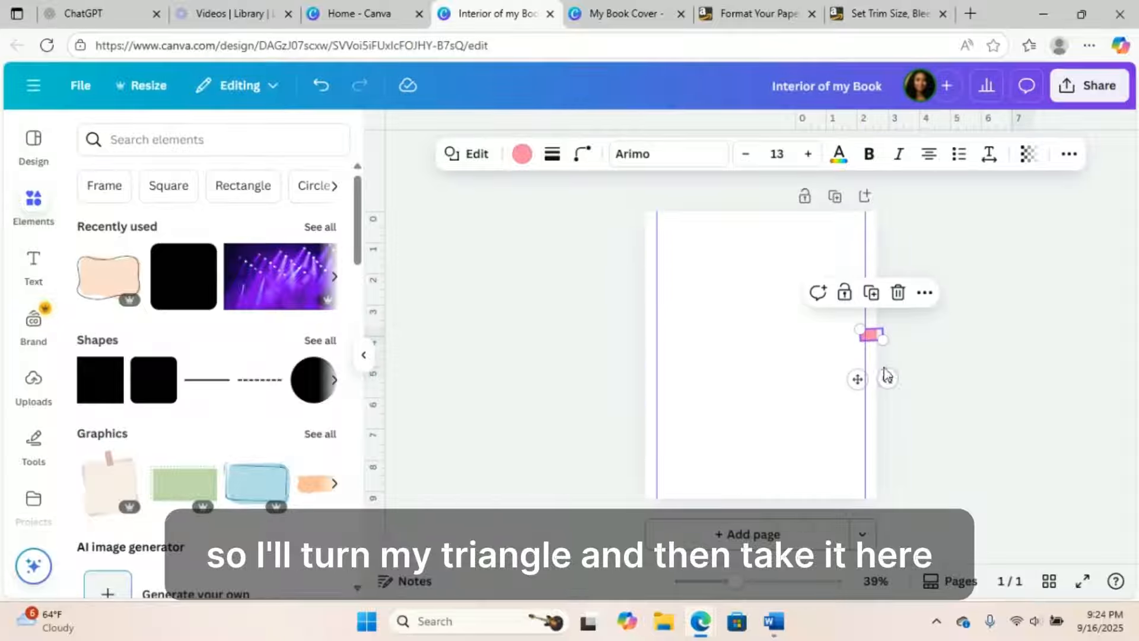
{"action": "left_click_drag", "start_coordinate": [855, 387], "coordinate": [739, 537]}
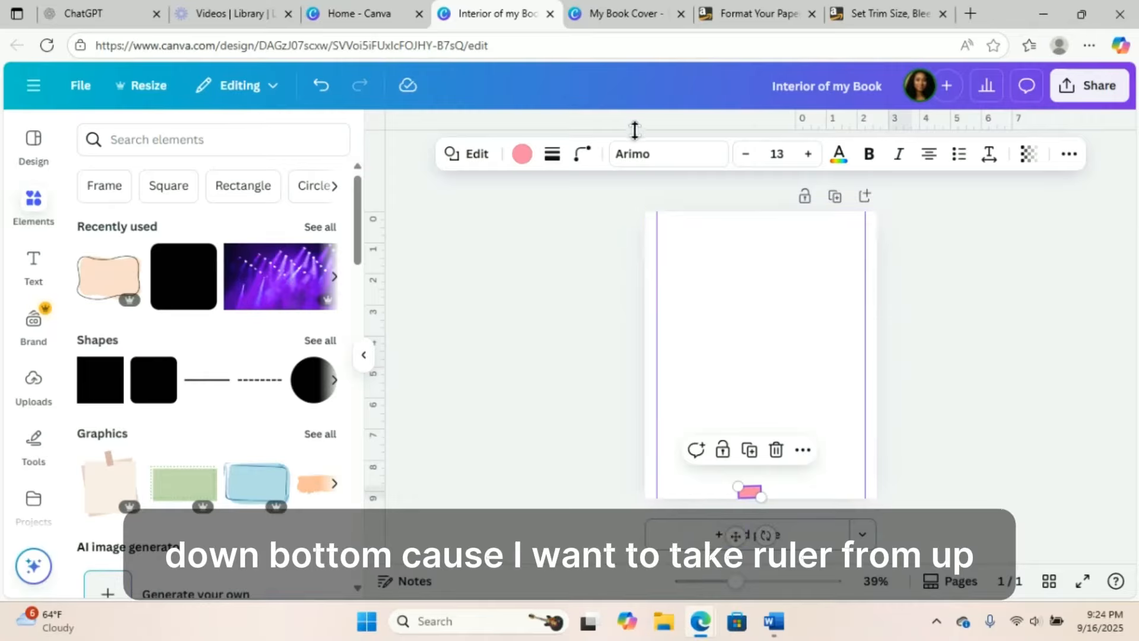
{"action": "left_click", "coordinate": [654, 194]}
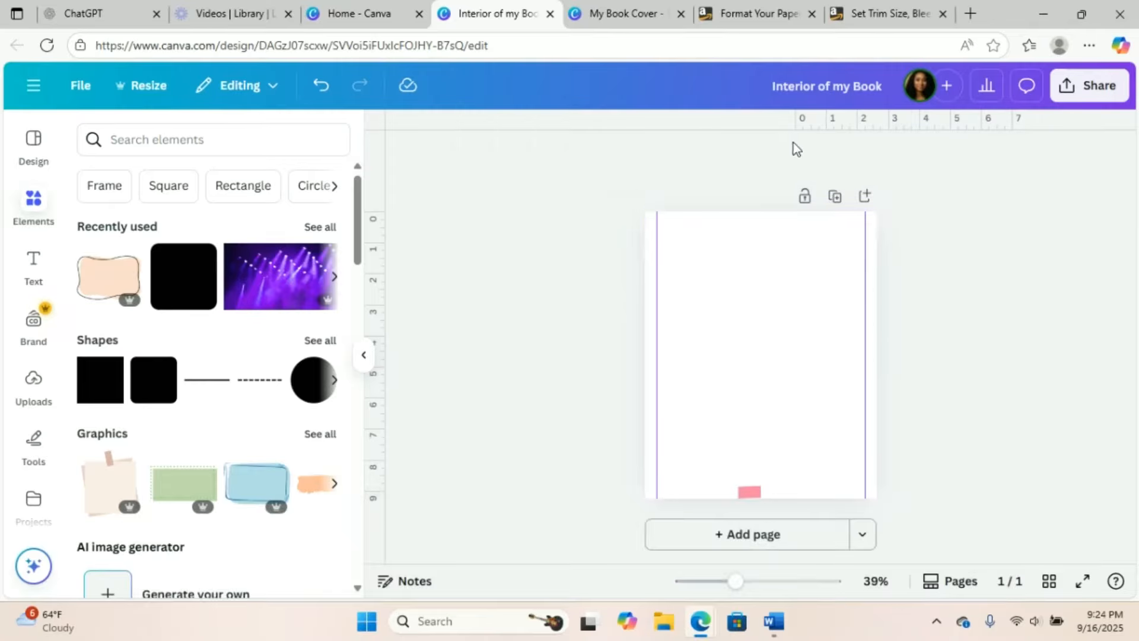
{"action": "left_click_drag", "start_coordinate": [813, 127], "coordinate": [859, 486]}
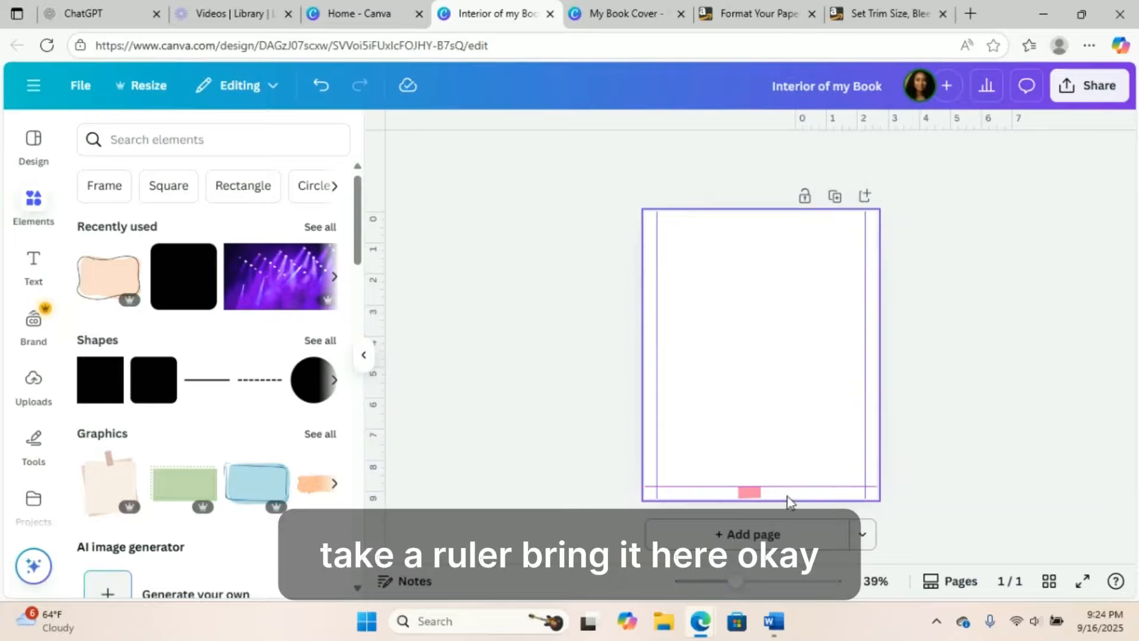
Use the pink rectangle to place a horizontal margin guide just inside the page's top edge, and delete the rectangle
{"action": "left_click", "coordinate": [754, 496]}
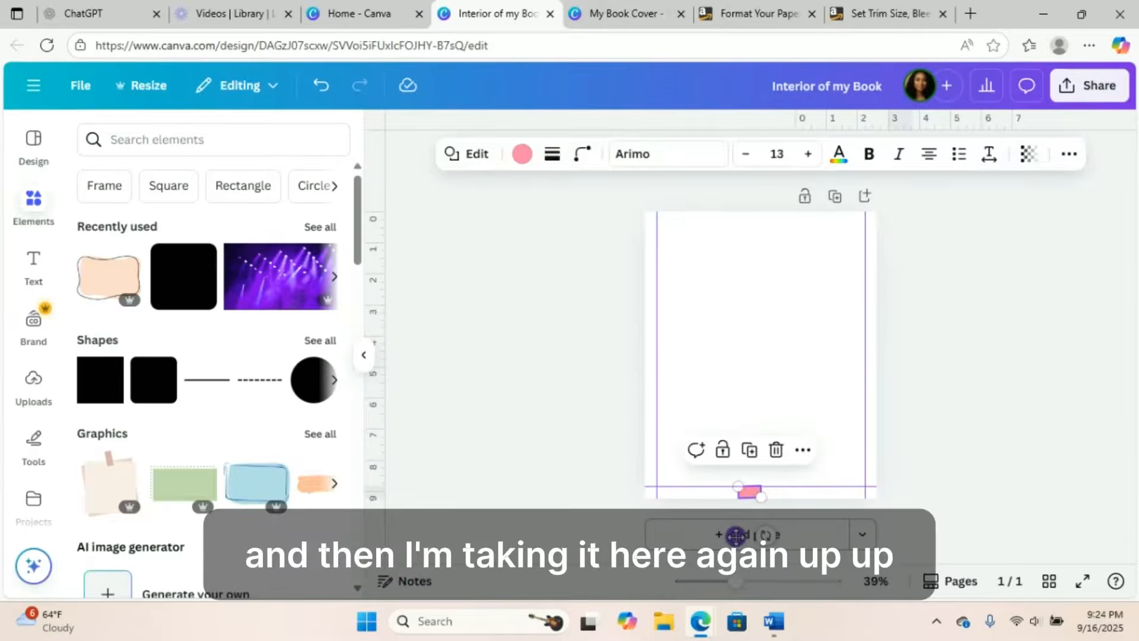
{"action": "left_click_drag", "start_coordinate": [736, 537], "coordinate": [745, 262]}
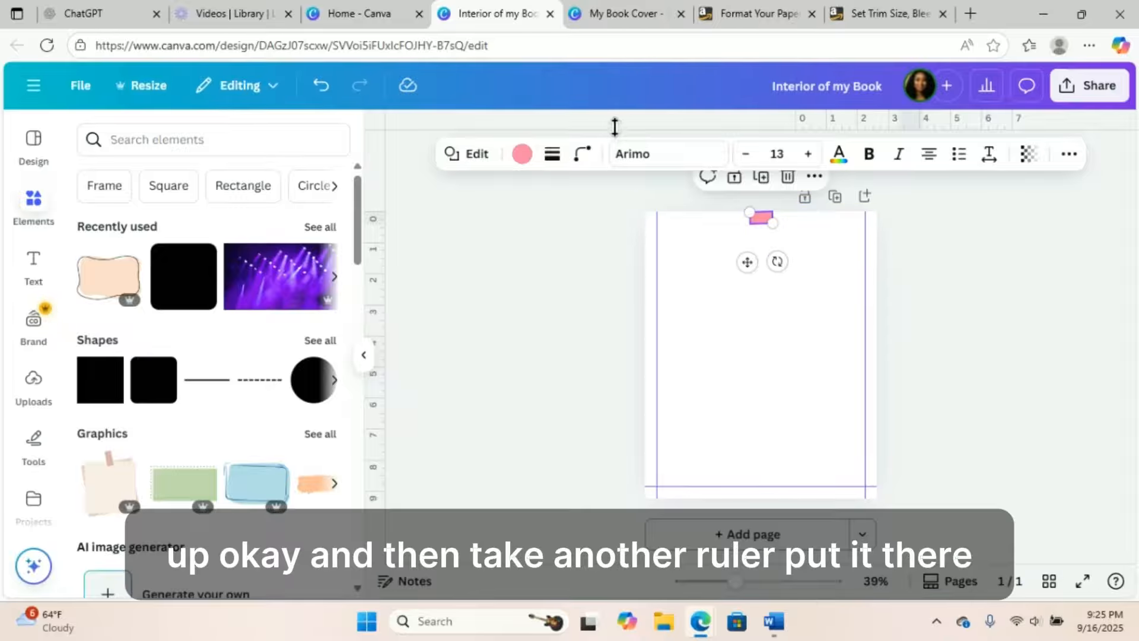
{"action": "left_click_drag", "start_coordinate": [613, 124], "coordinate": [635, 225]}
{"action": "left_click", "coordinate": [920, 384]}
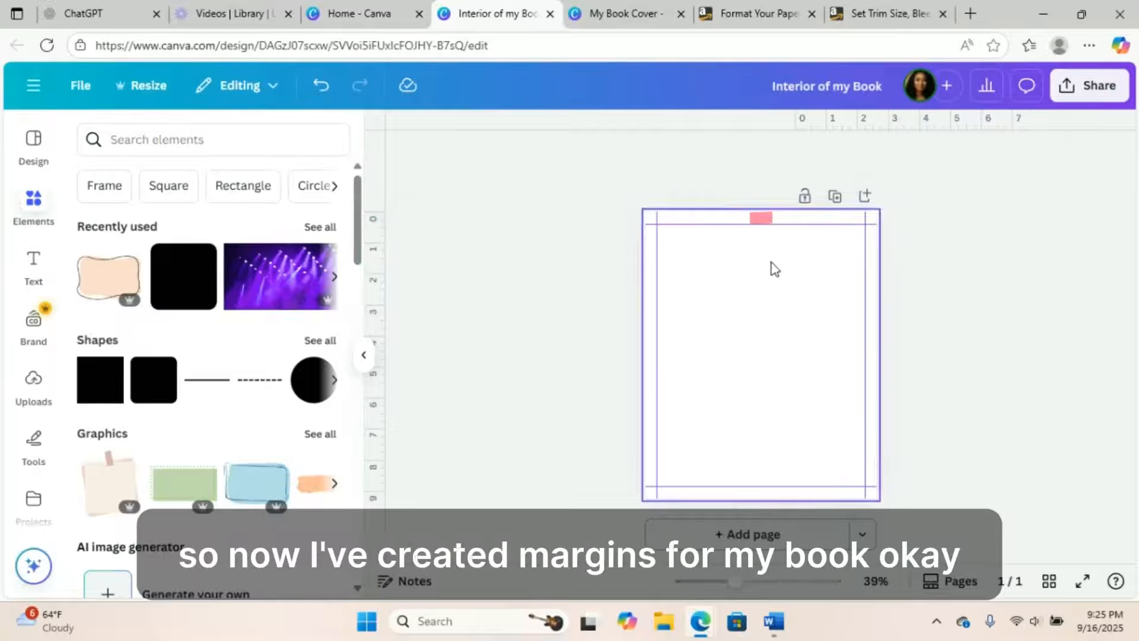
{"action": "left_click", "coordinate": [768, 221]}
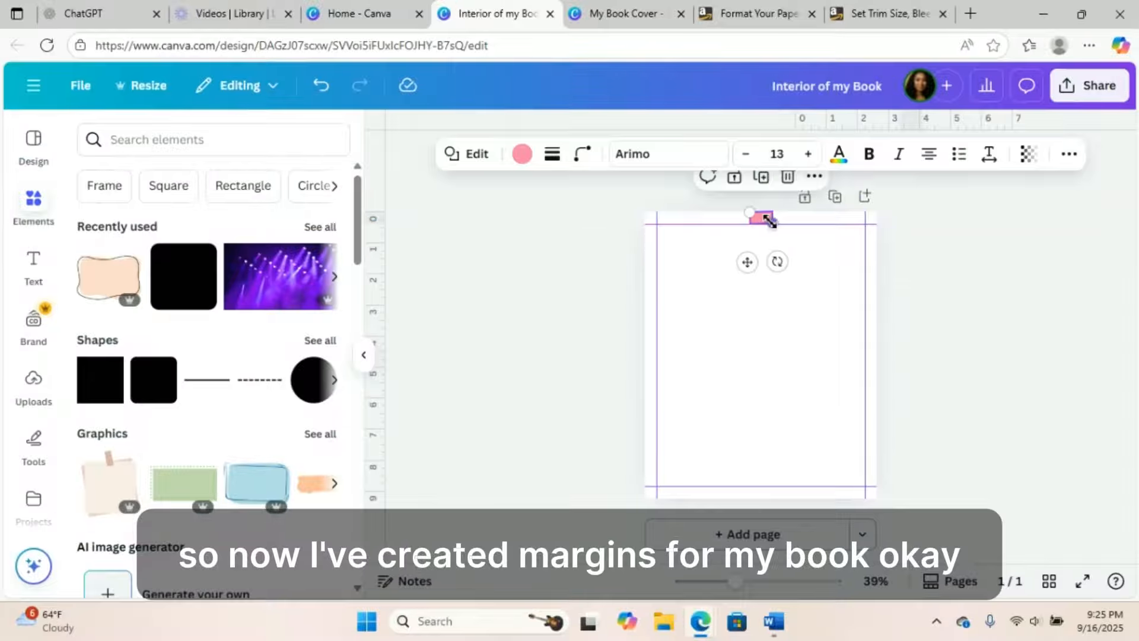
{"action": "left_click", "coordinate": [787, 178]}
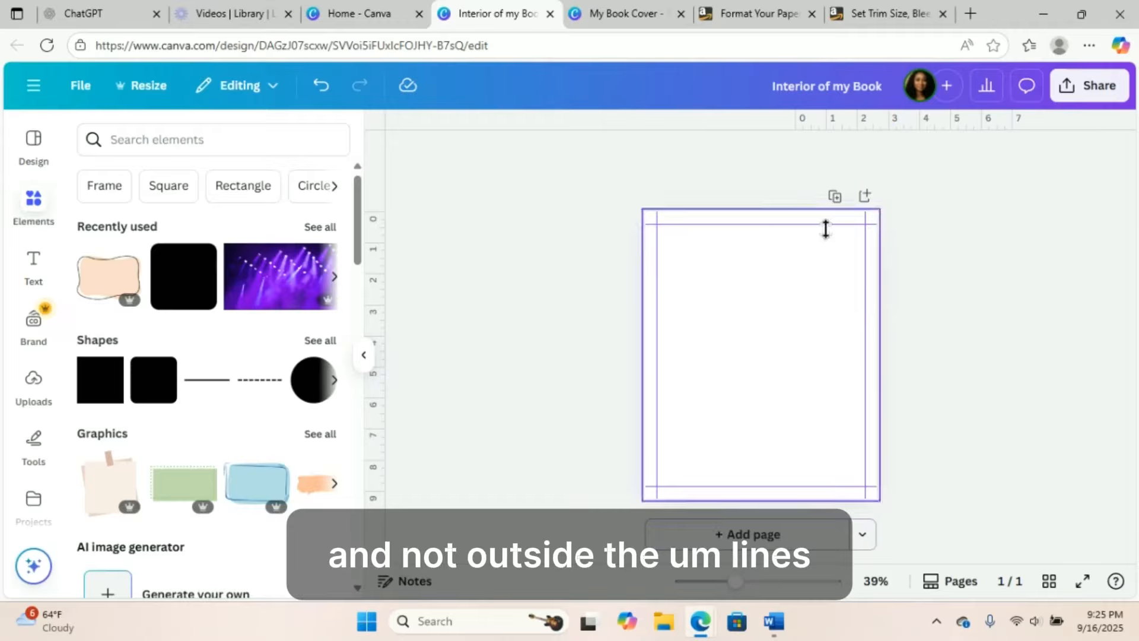
Duplicate the blank page with its margin guides until the book interior has three pages
{"action": "left_click", "coordinate": [835, 197]}
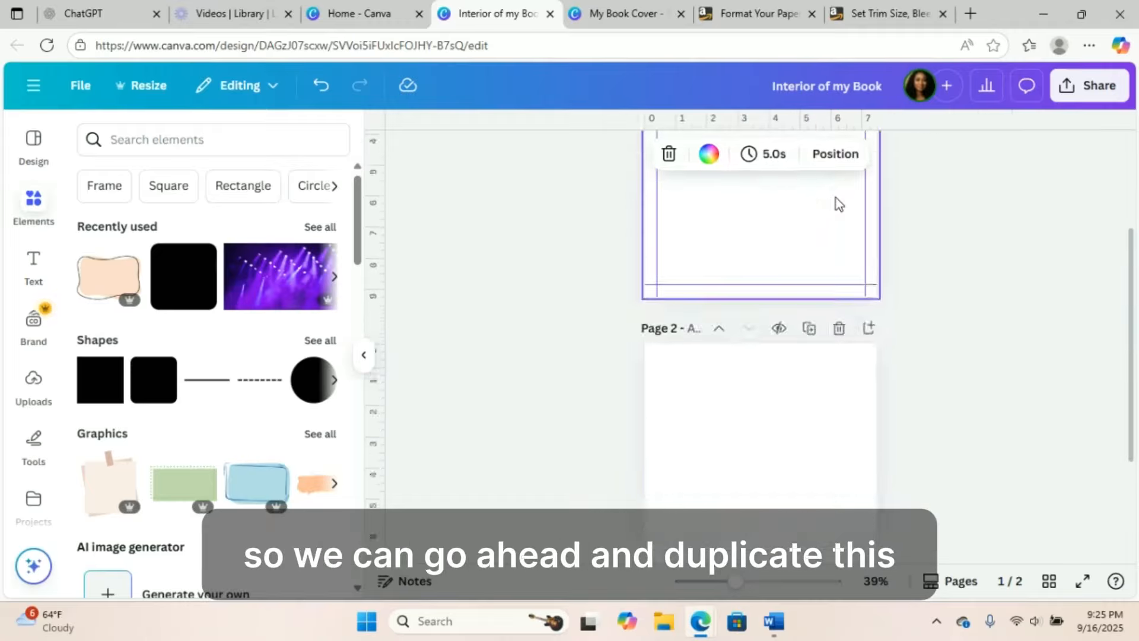
{"action": "left_click", "coordinate": [839, 196]}
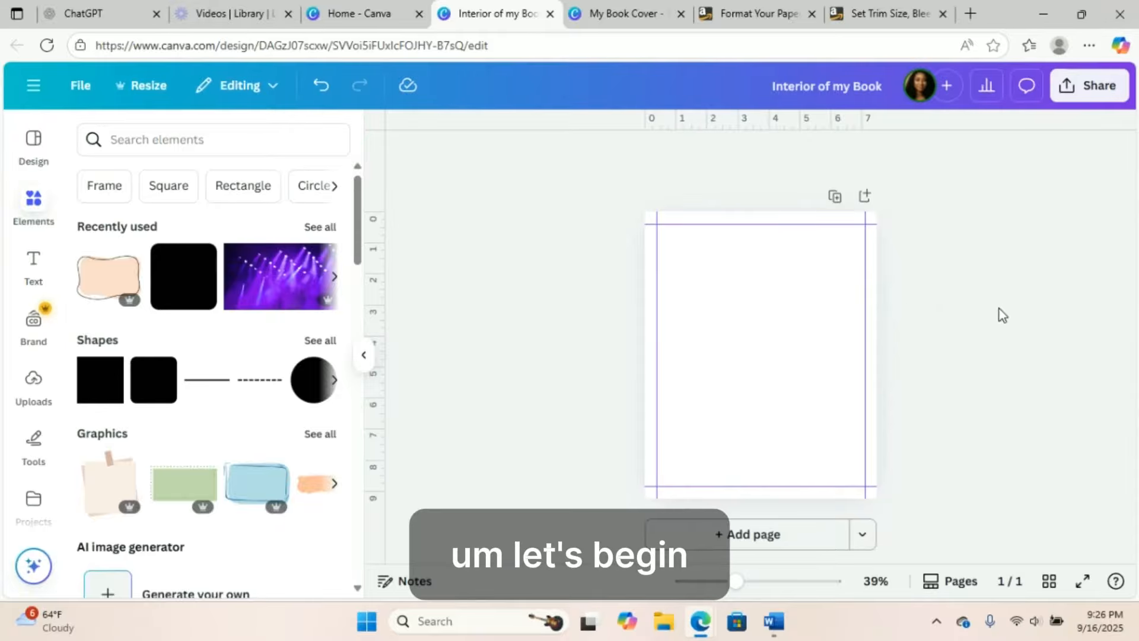
{"action": "left_click", "coordinate": [835, 197]}
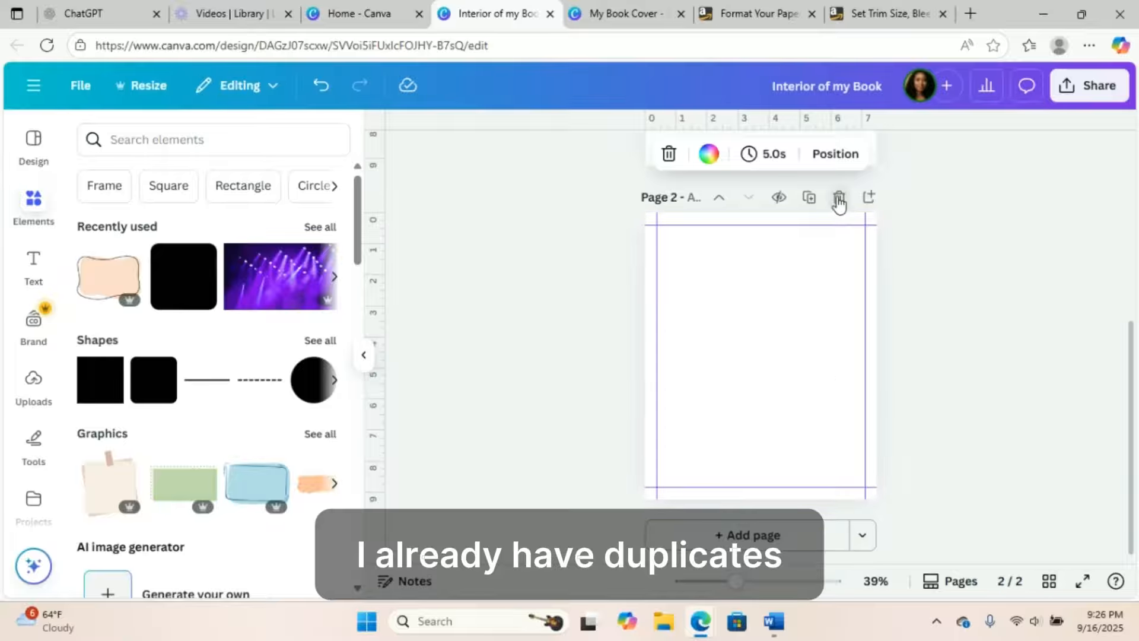
{"action": "left_click", "coordinate": [808, 199]}
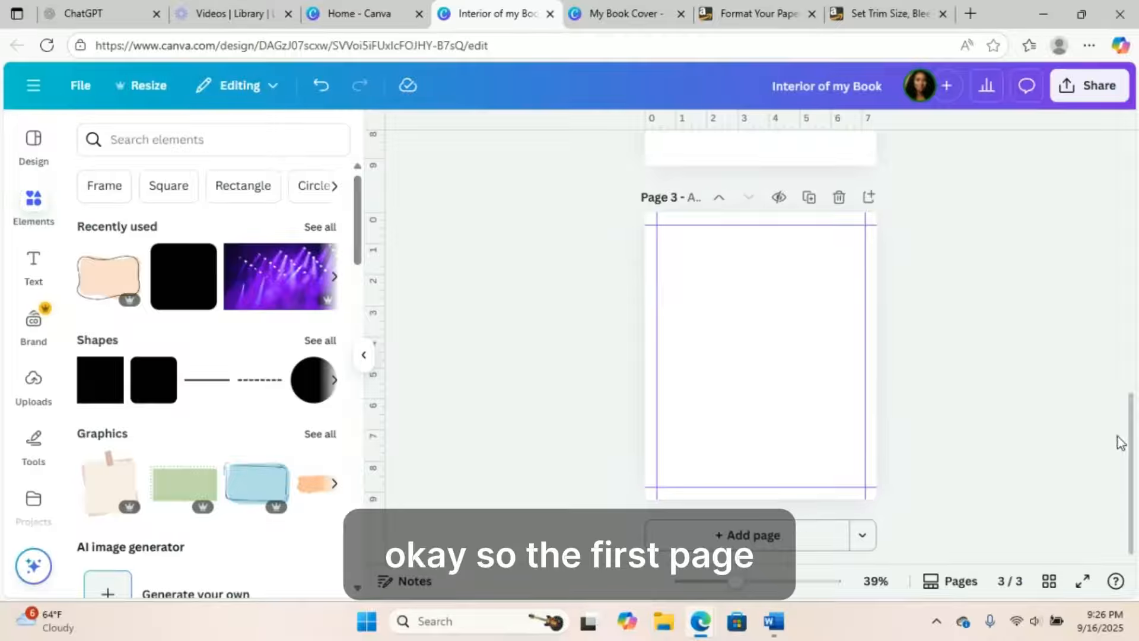
Select page 1 of the interior and review the front cover in the My Book Cover design
{"action": "left_click_drag", "start_coordinate": [1120, 442], "coordinate": [1094, 114]}
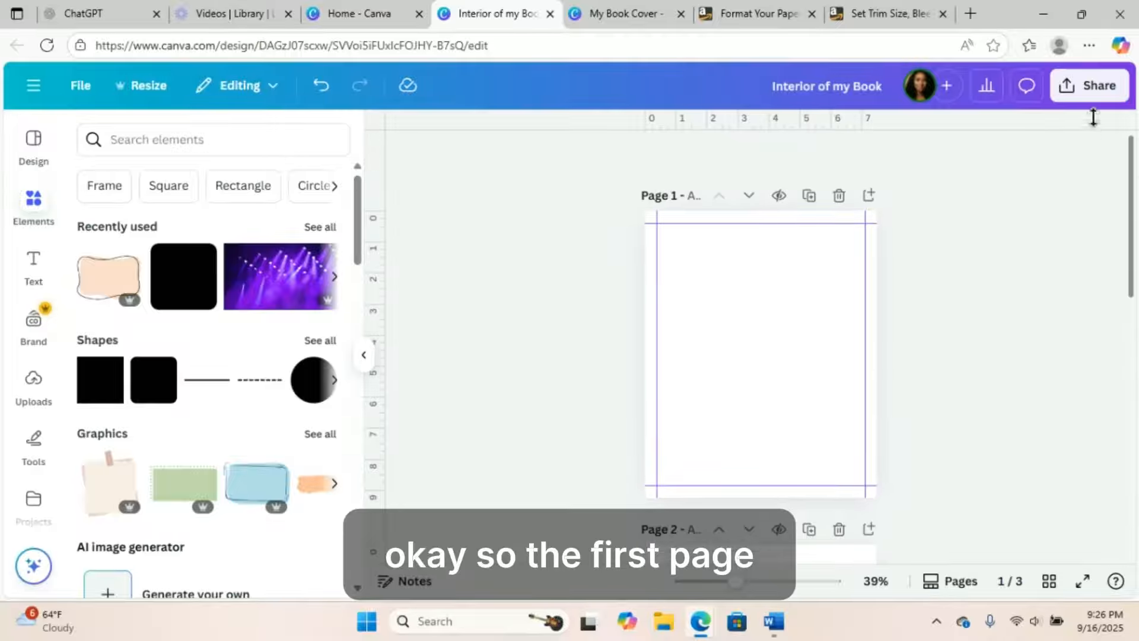
{"action": "left_click", "coordinate": [802, 325]}
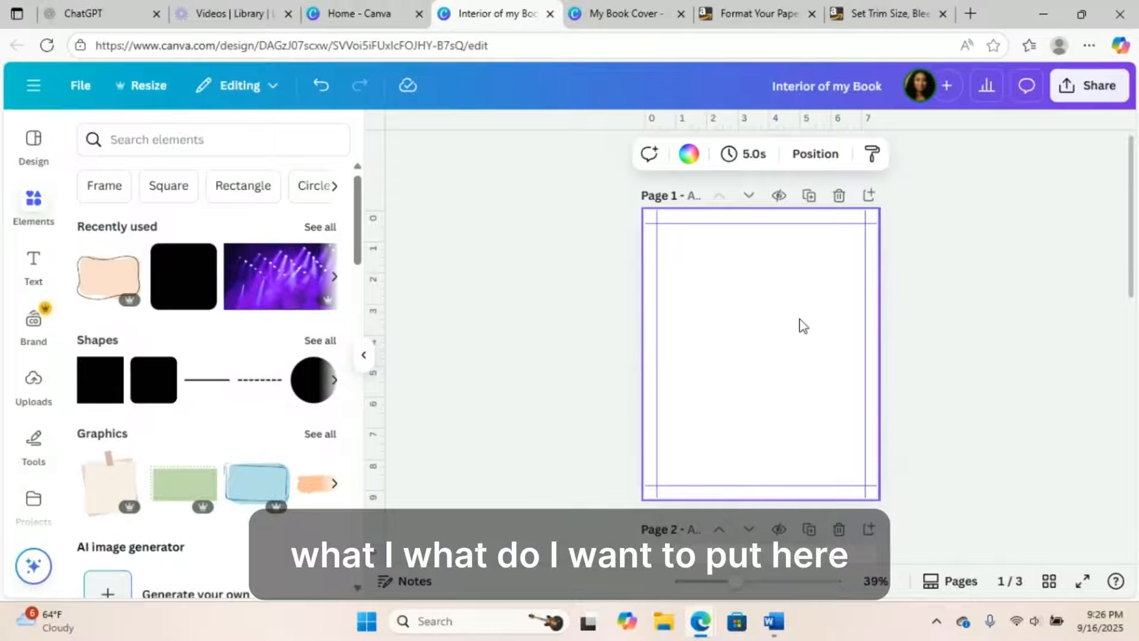
{"action": "left_click", "coordinate": [623, 23]}
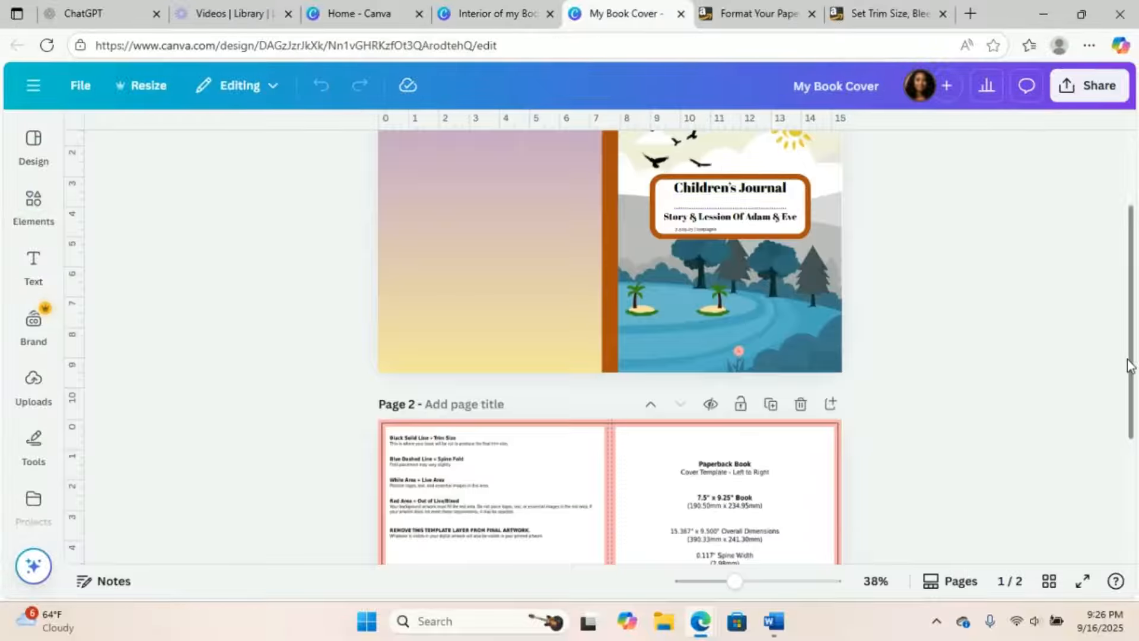
{"action": "left_click_drag", "start_coordinate": [1131, 360], "coordinate": [1119, 227]}
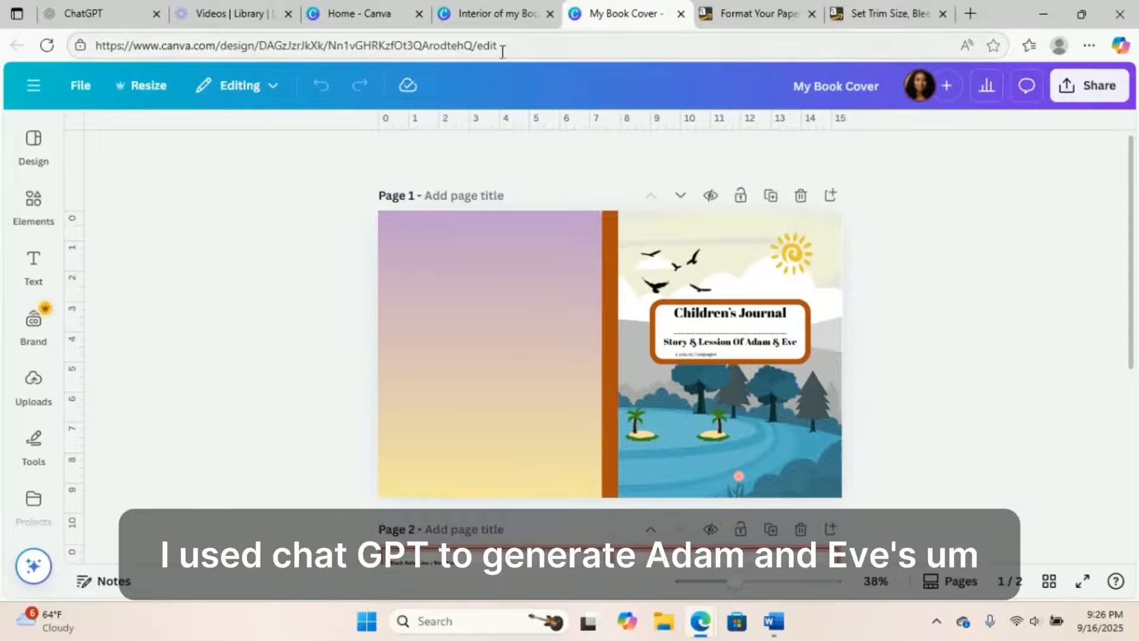
{"action": "mouse_move", "coordinate": [497, 28]}
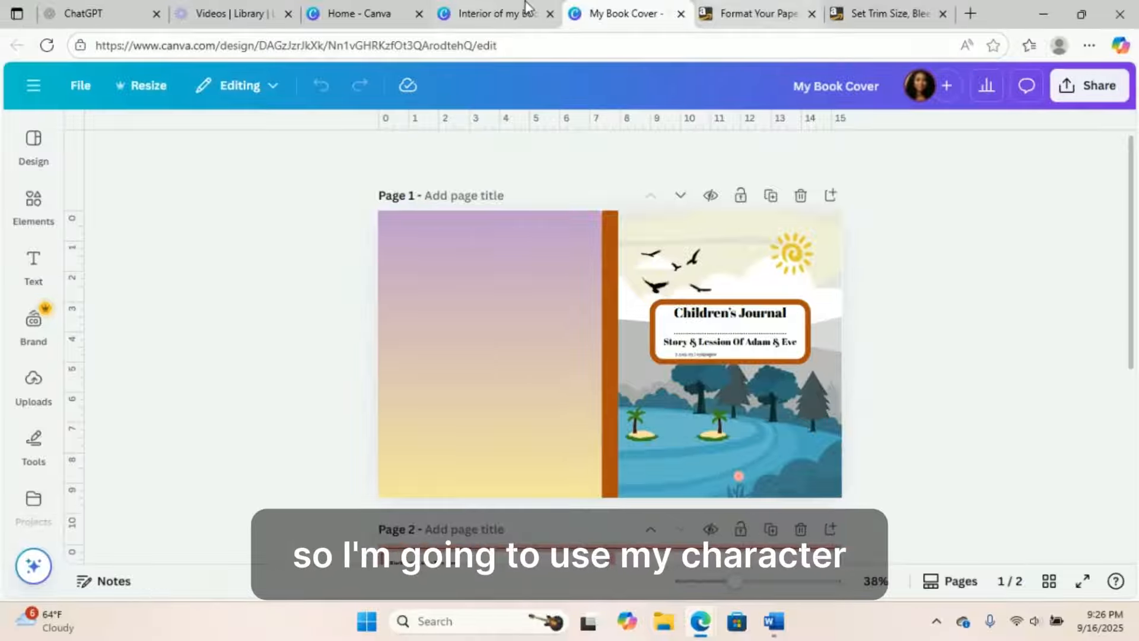
Return to the Interior of my Book design and add the uploaded picture of Adam with the forest animals to page 1
{"action": "left_click", "coordinate": [507, 17]}
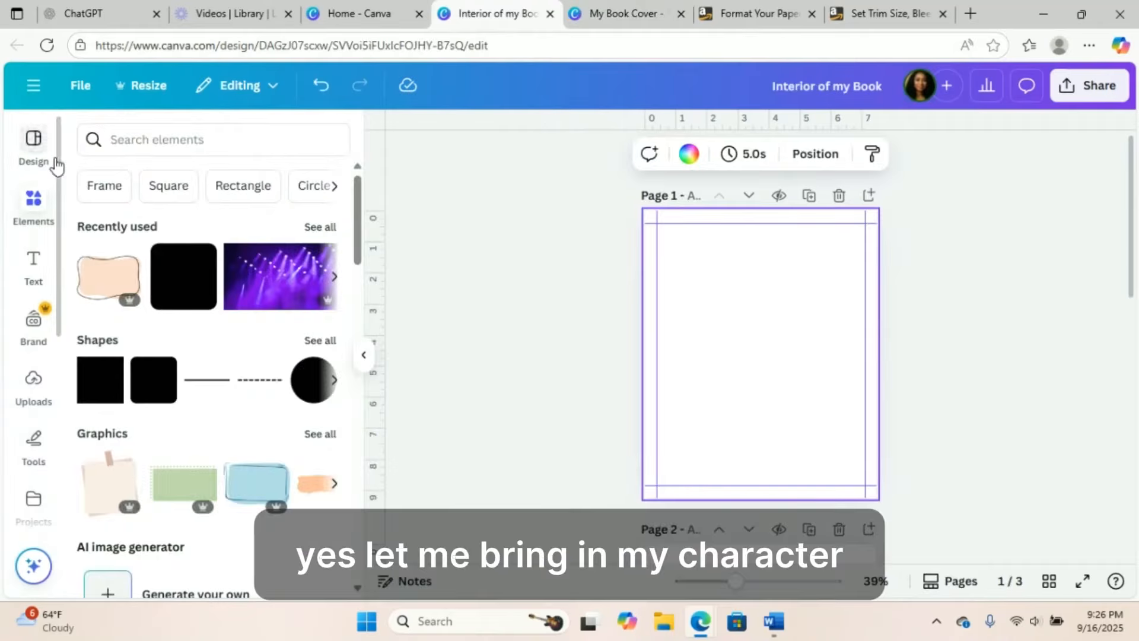
{"action": "left_click", "coordinate": [7, 353]}
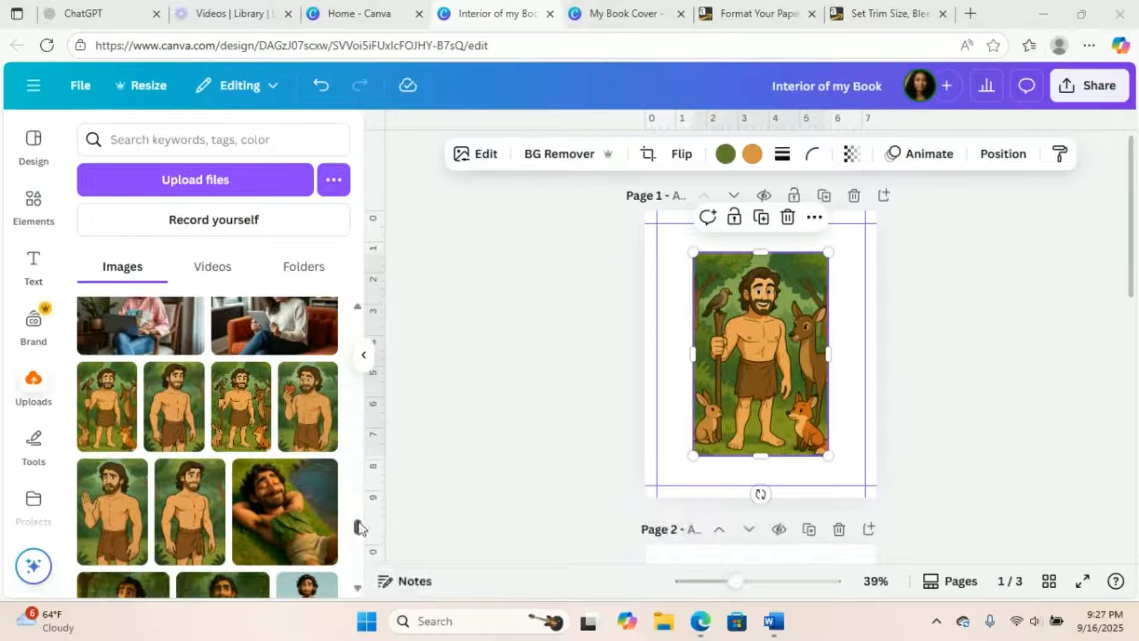
{"action": "left_click_drag", "start_coordinate": [357, 527], "coordinate": [361, 533]}
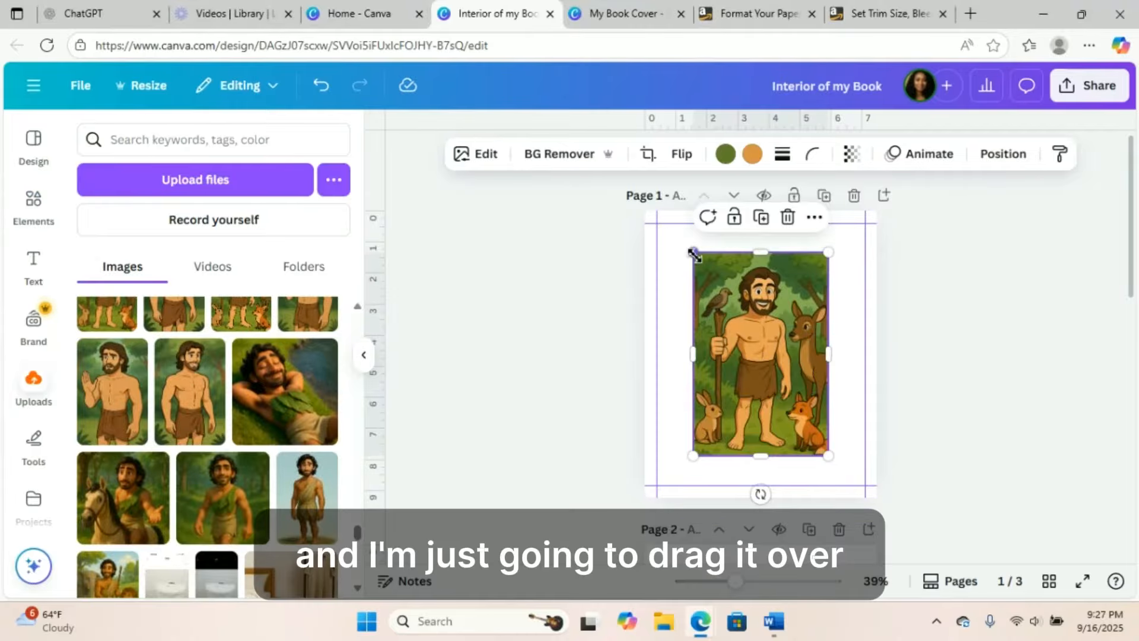
Enlarge the picture of Adam with the forest animals on page 1 to fill the area inside the margin guides
{"action": "left_click_drag", "start_coordinate": [695, 254], "coordinate": [646, 229]}
{"action": "left_click_drag", "start_coordinate": [697, 287], "coordinate": [698, 317]}
{"action": "left_click_drag", "start_coordinate": [832, 380], "coordinate": [865, 363]}
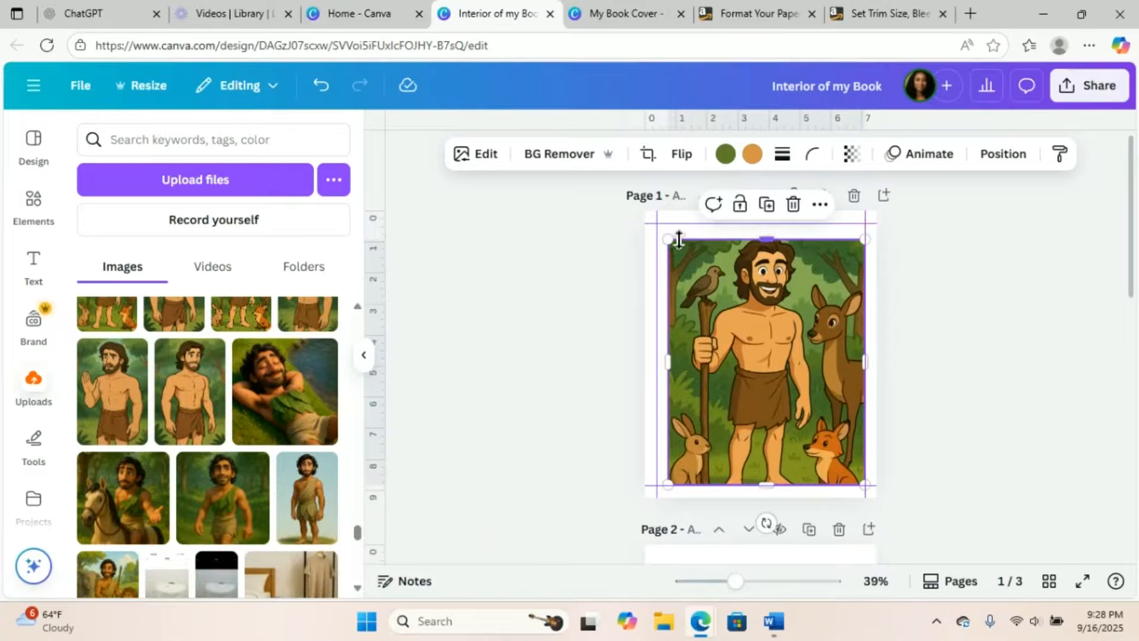
{"action": "left_click_drag", "start_coordinate": [667, 240], "coordinate": [655, 228]}
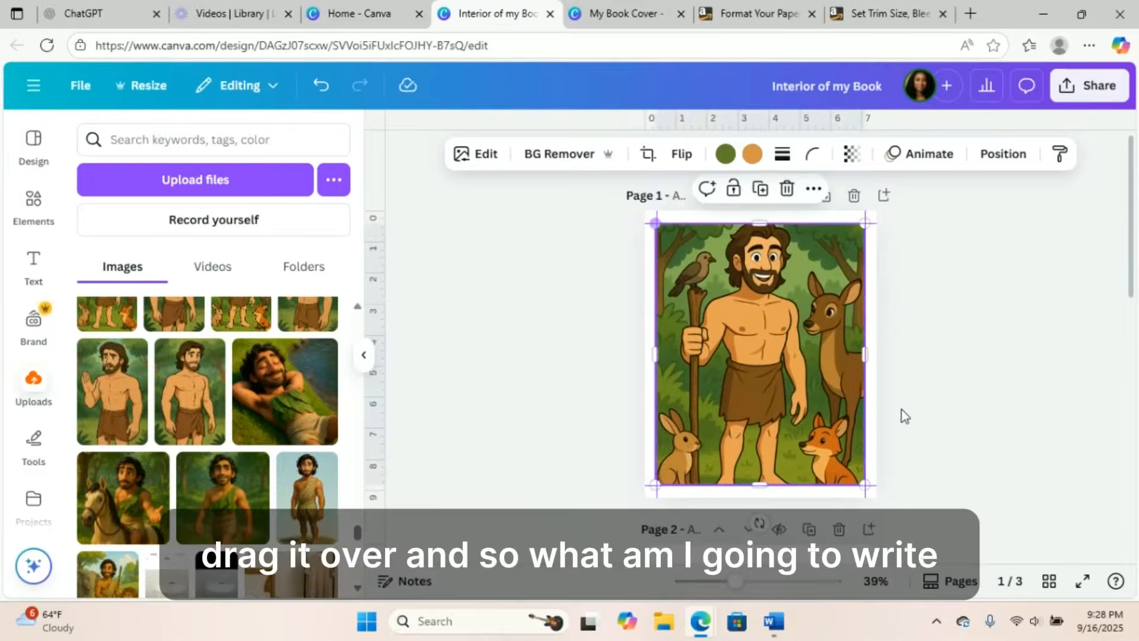
{"action": "left_click", "coordinate": [928, 409]}
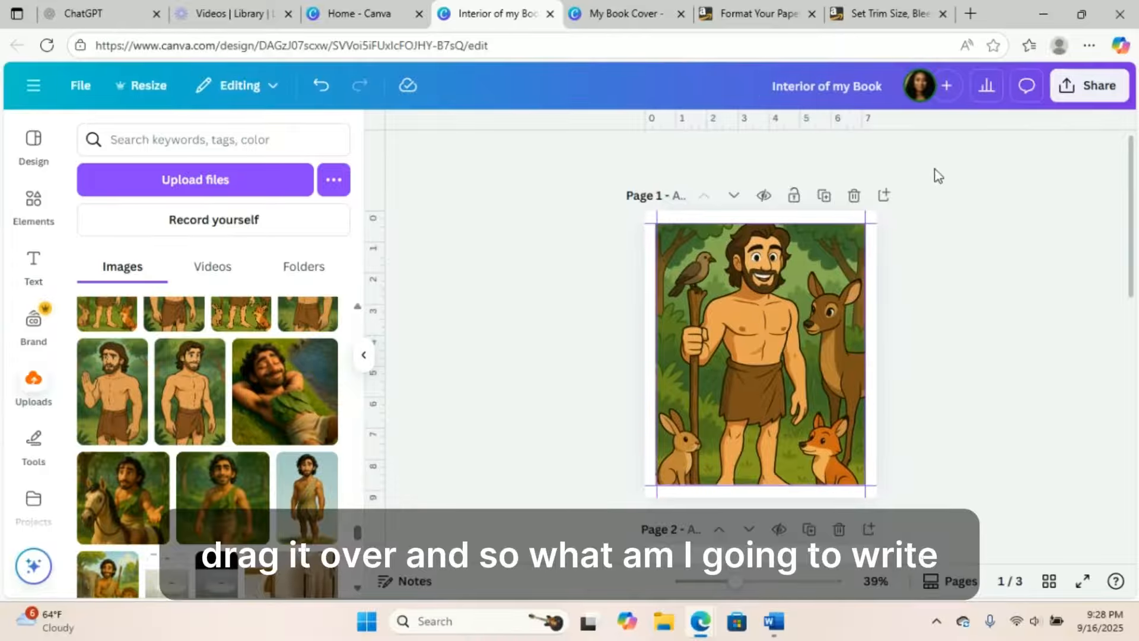
Reduce the opacity of the Adam picture on page 1 to turn it into a faint background
{"action": "left_click", "coordinate": [832, 261]}
{"action": "left_click", "coordinate": [858, 158]}
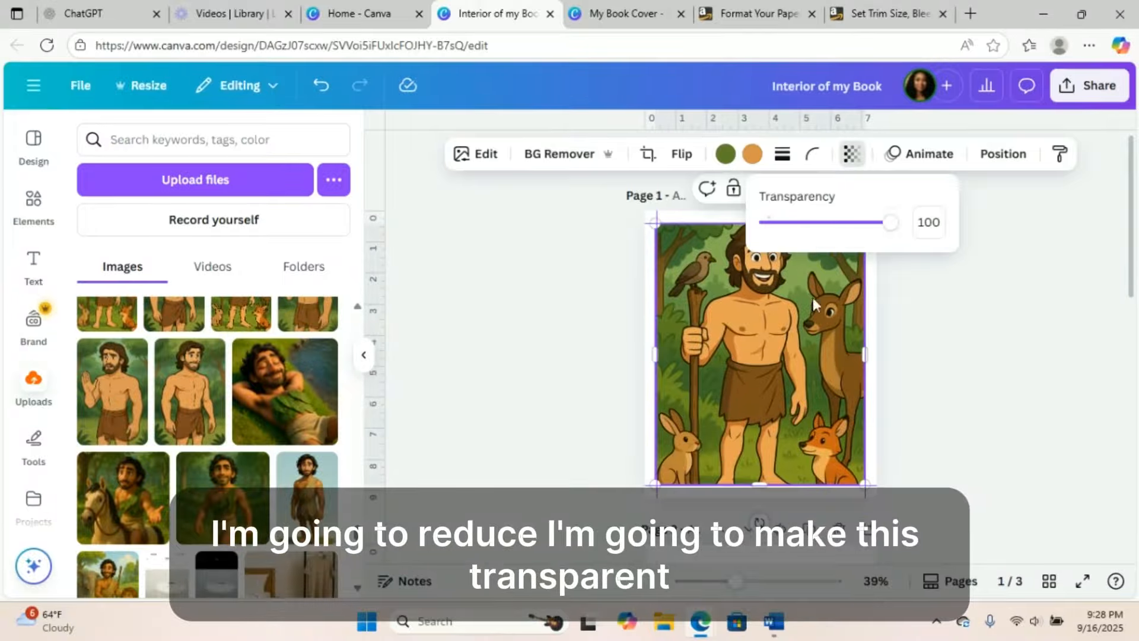
{"action": "left_click_drag", "start_coordinate": [866, 224], "coordinate": [793, 237]}
{"action": "left_click", "coordinate": [957, 370]}
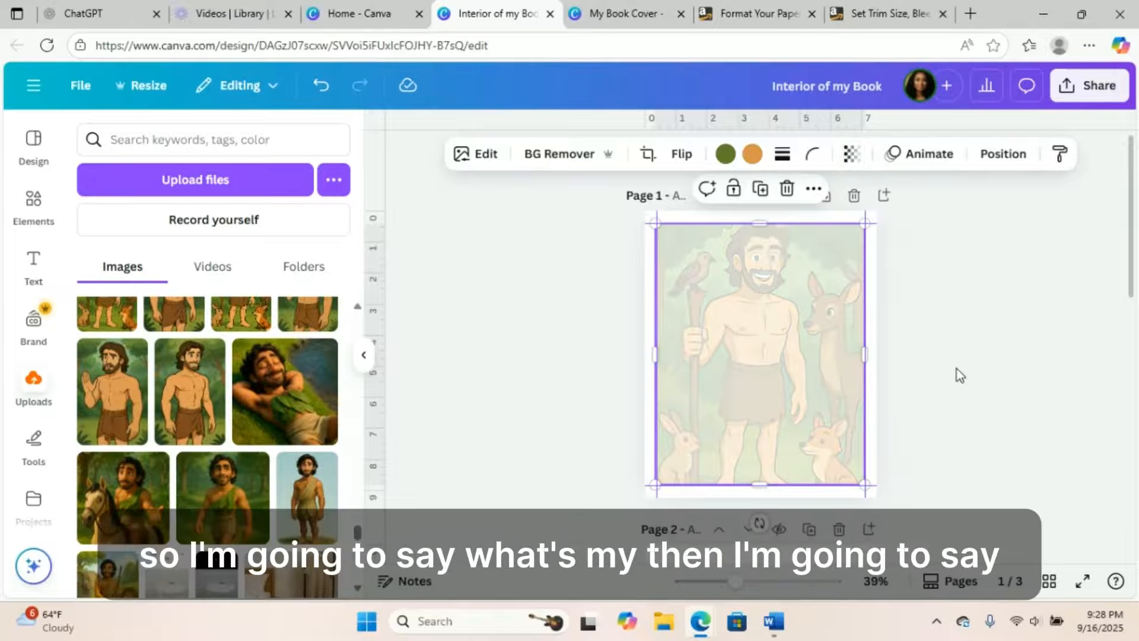
{"action": "left_click", "coordinate": [952, 408]}
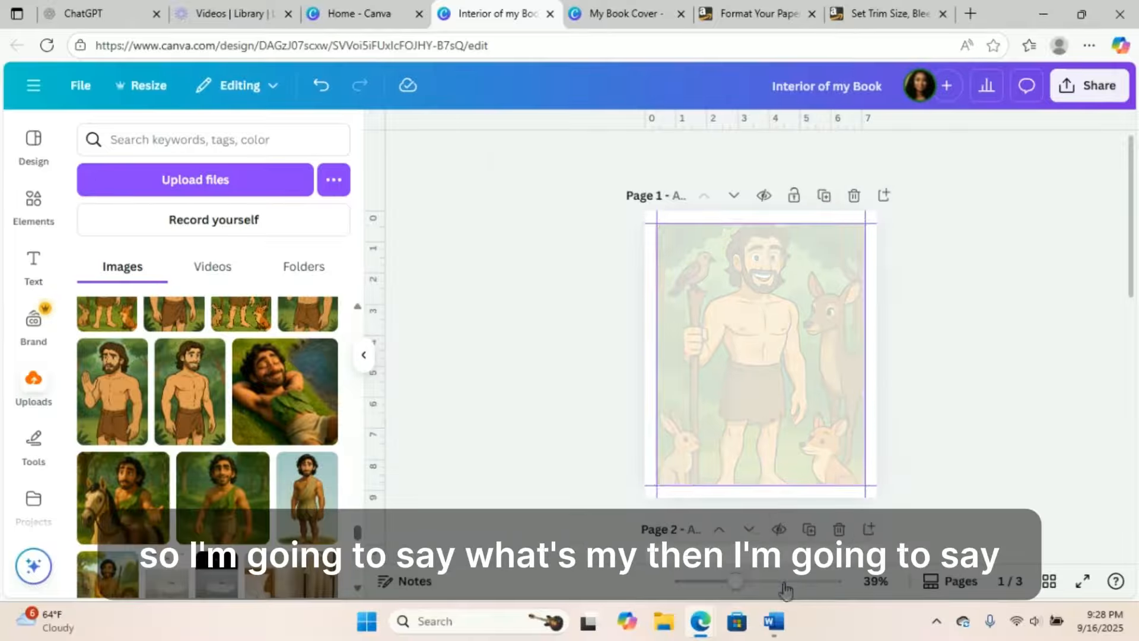
Switch to the Word document and review the title of the short story of Adam and Eve
{"action": "left_click", "coordinate": [775, 621]}
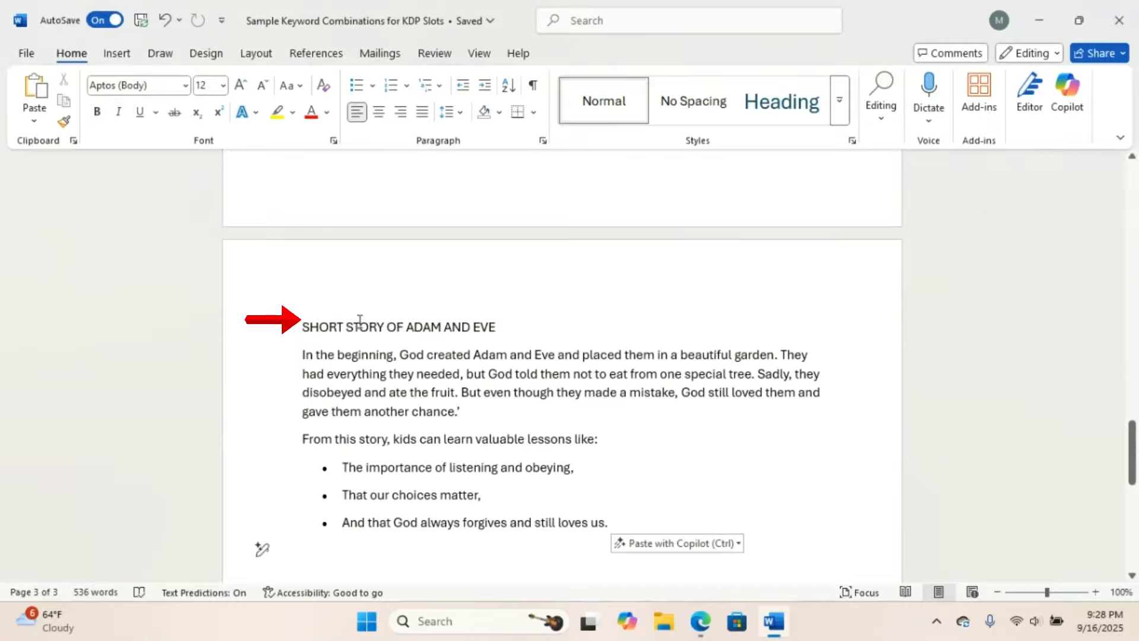
{"action": "left_click_drag", "start_coordinate": [344, 327], "coordinate": [496, 330]}
{"action": "left_click", "coordinate": [399, 338]}
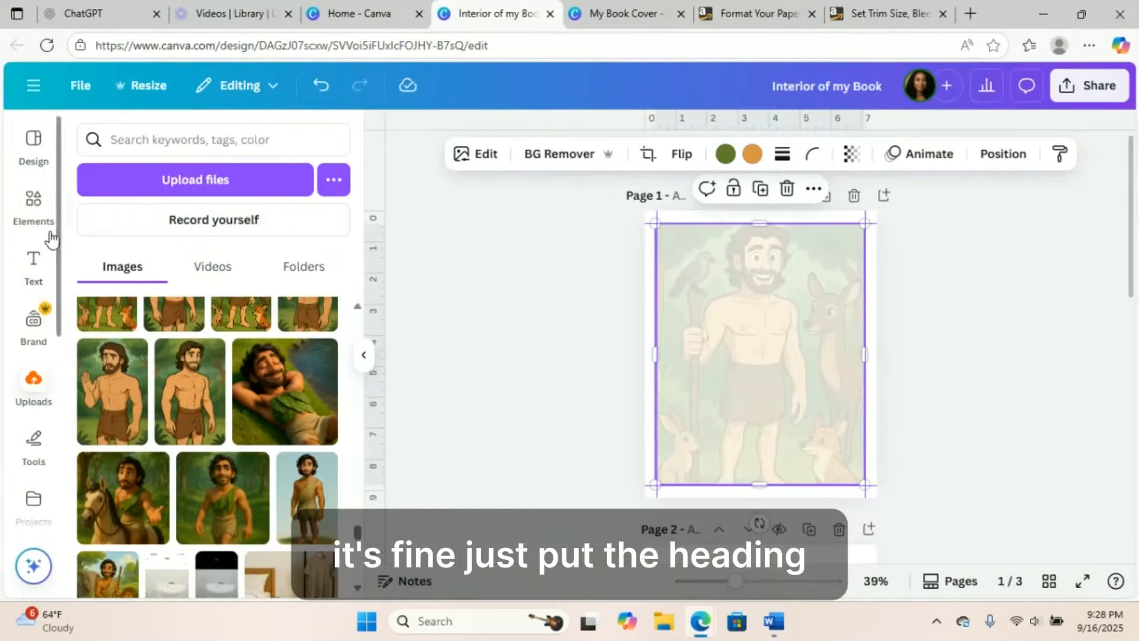
Return to the Interior of my Book design, add a heading to page 1, check the cover's wording and replace the placeholder with "Story"
{"action": "left_click", "coordinate": [33, 264]}
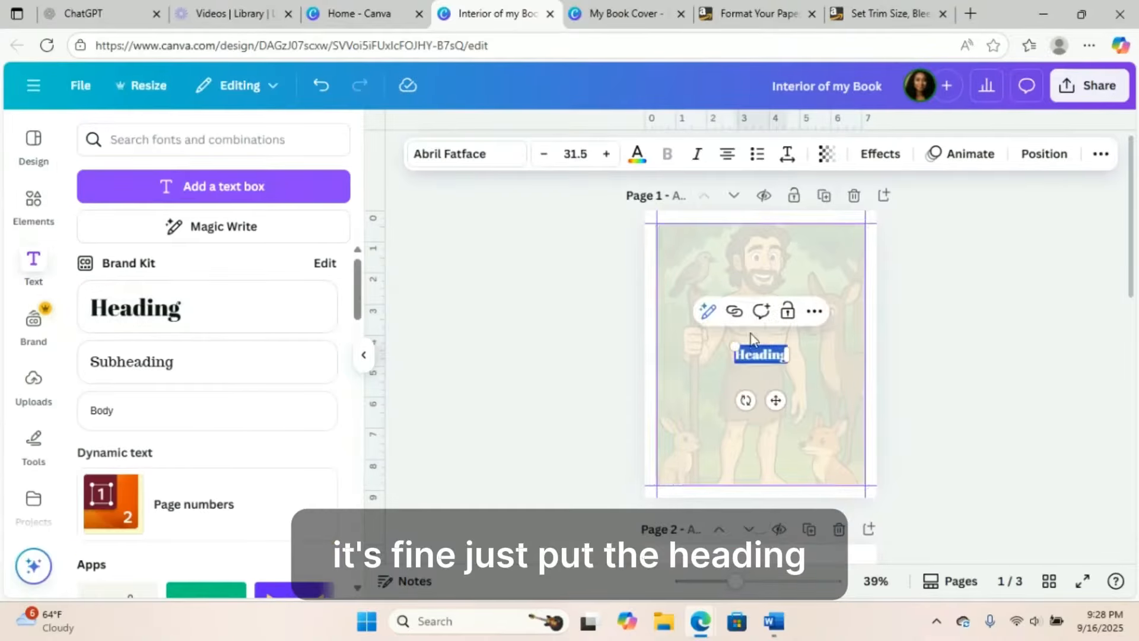
{"action": "left_click", "coordinate": [631, 14]}
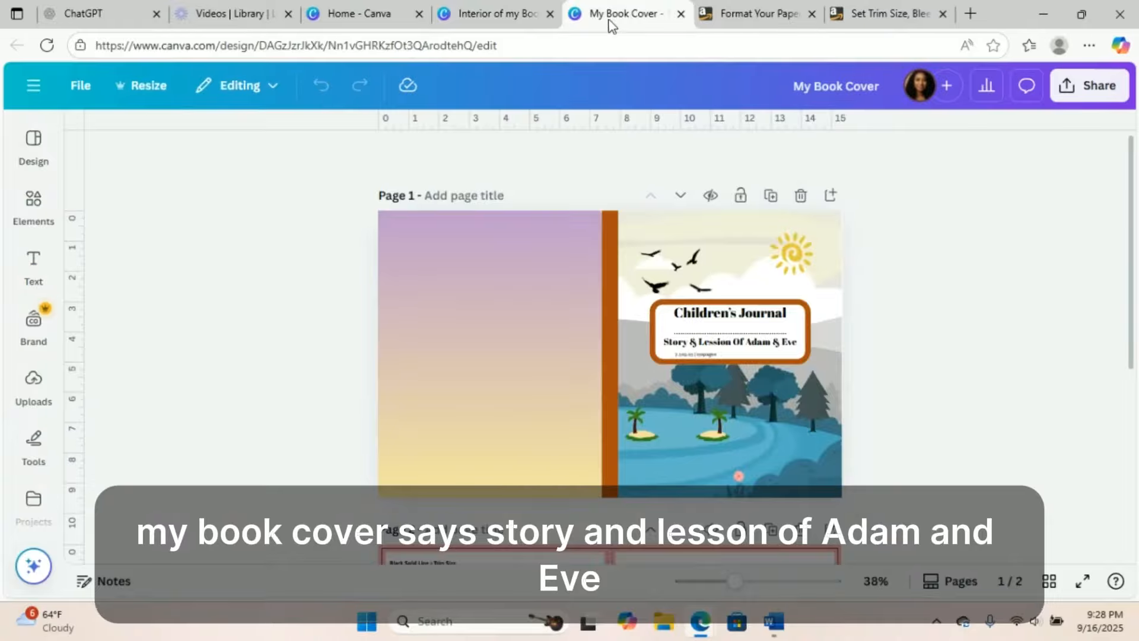
{"action": "left_click", "coordinate": [486, 17]}
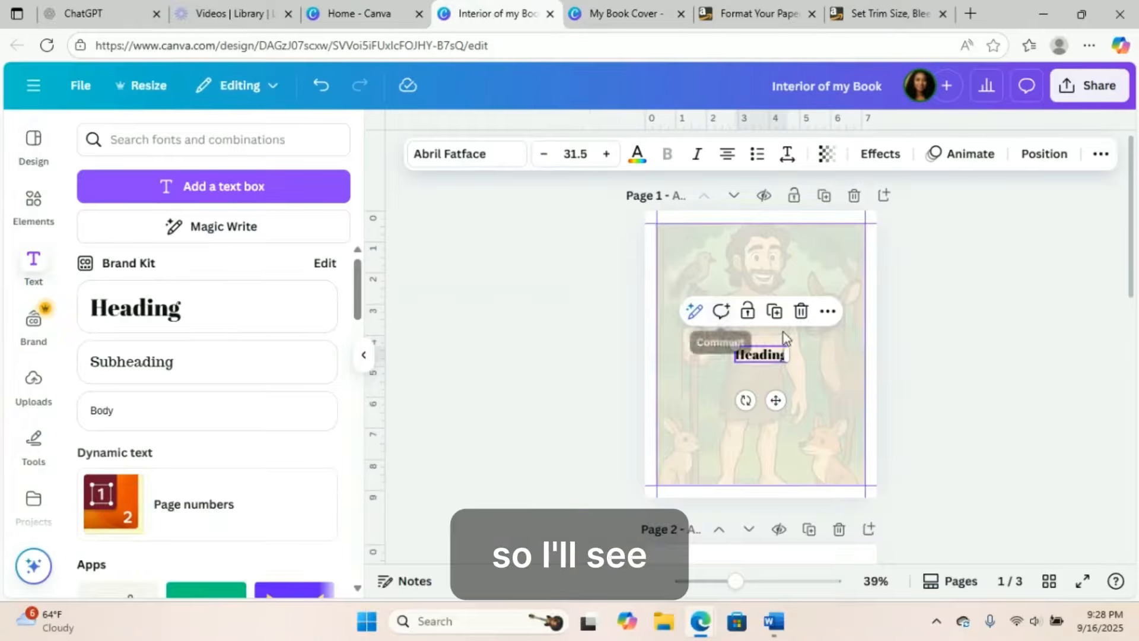
{"action": "double_click", "coordinate": [771, 357]}
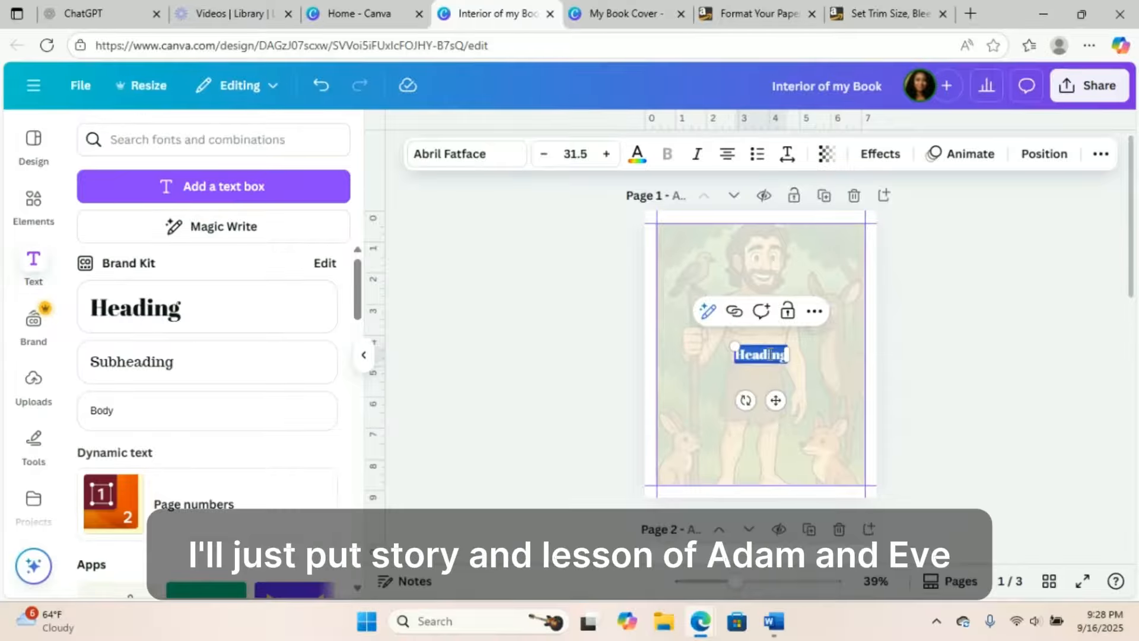
{"action": "key", "text": "BackSpace"}
{"action": "type", "text": "St"}
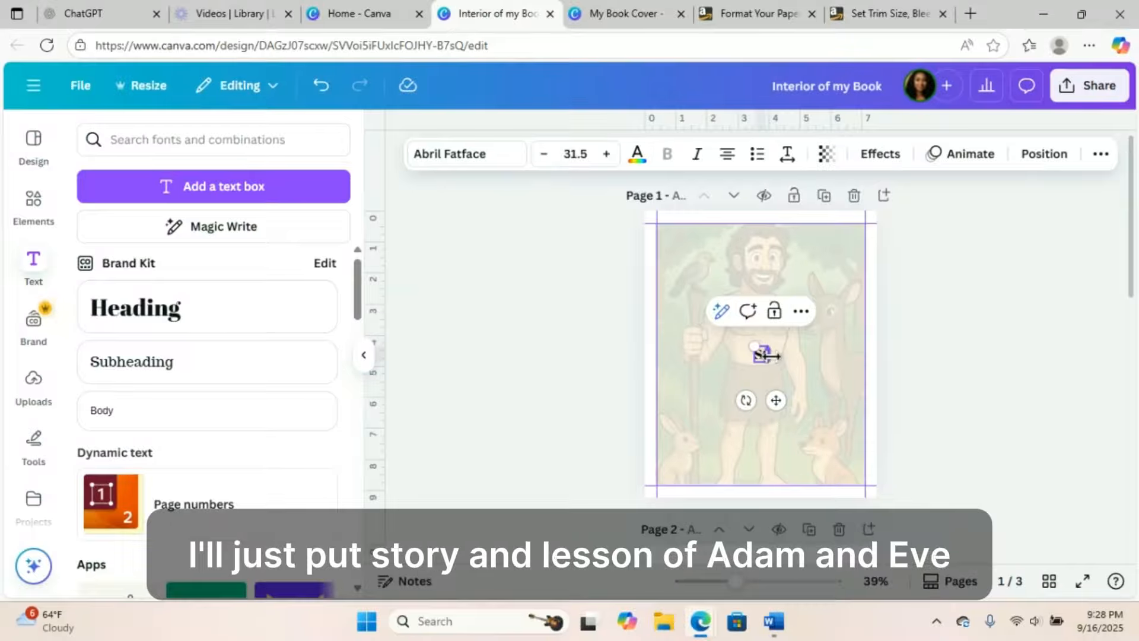
{"action": "type", "text": "ory"}
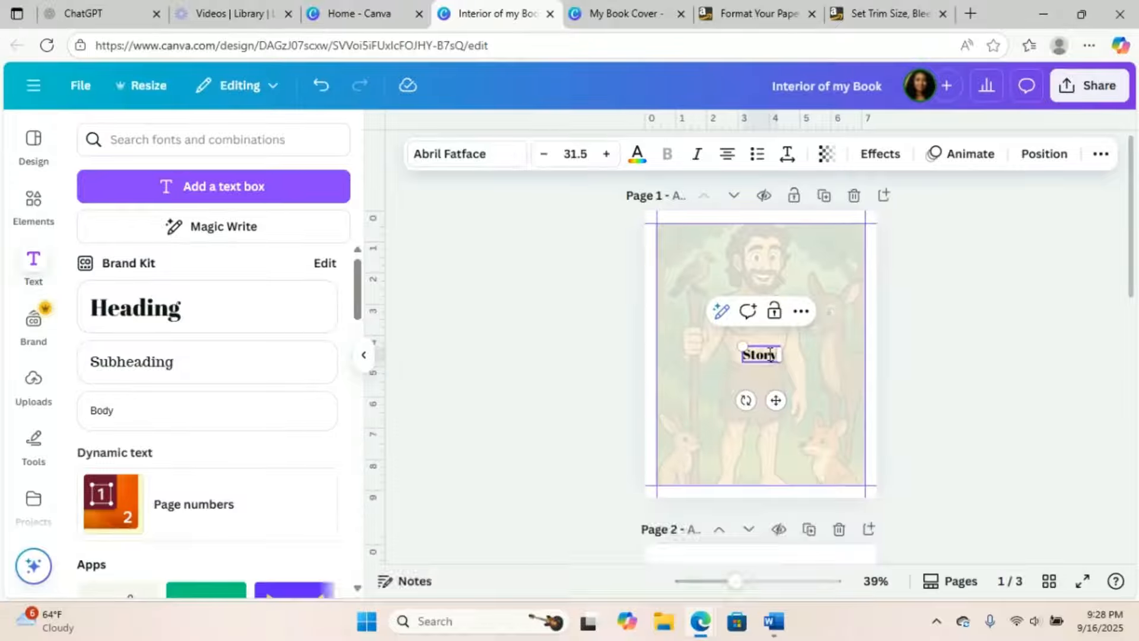
Copy the cover's subtitle "Story & Lession Of Adam & Eve" into the page 1 heading, replacing its text, and move the heading up slightly
{"action": "left_click", "coordinate": [629, 17]}
{"action": "triple_click", "coordinate": [731, 341]}
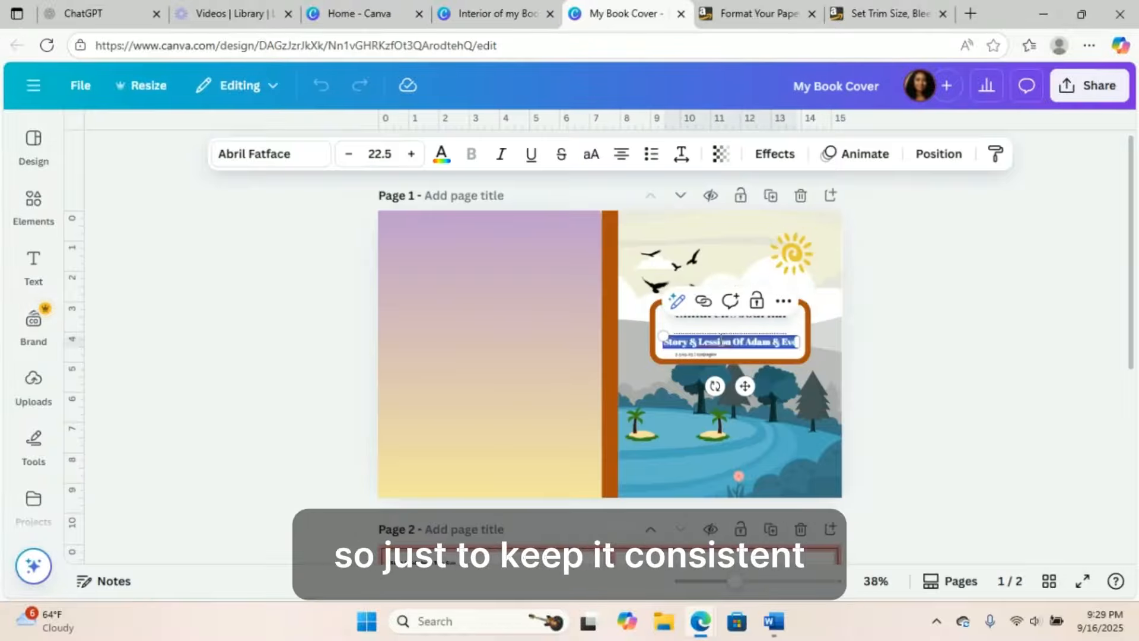
{"action": "left_click", "coordinate": [499, 13]}
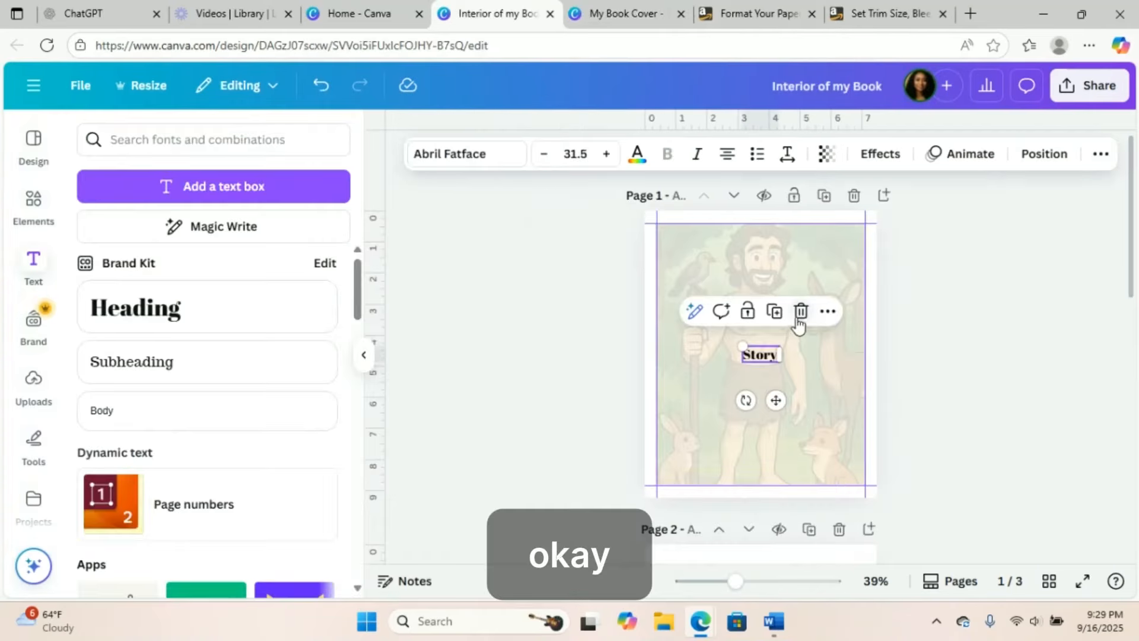
{"action": "double_click", "coordinate": [760, 359]}
{"action": "type", "text": "Story & Lession Of Adam & Eve"}
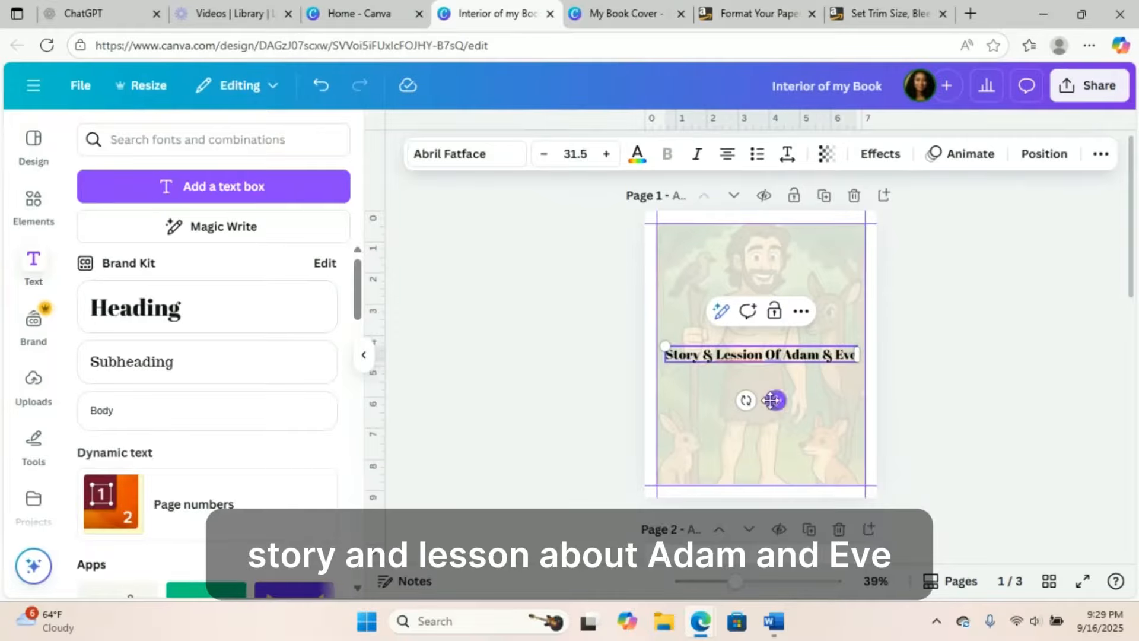
{"action": "mouse_move", "coordinate": [776, 399]}
{"action": "left_mouse_down"}
{"action": "mouse_move", "coordinate": [768, 348]}
{"action": "mouse_move", "coordinate": [769, 396]}
{"action": "left_mouse_up"}
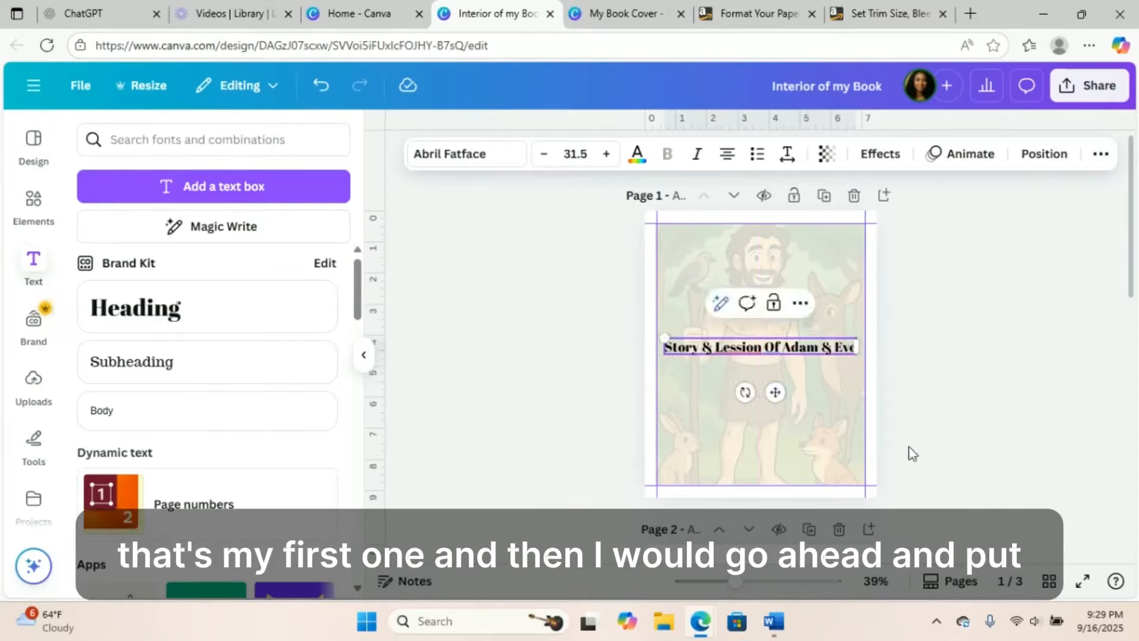
{"action": "left_click", "coordinate": [850, 425]}
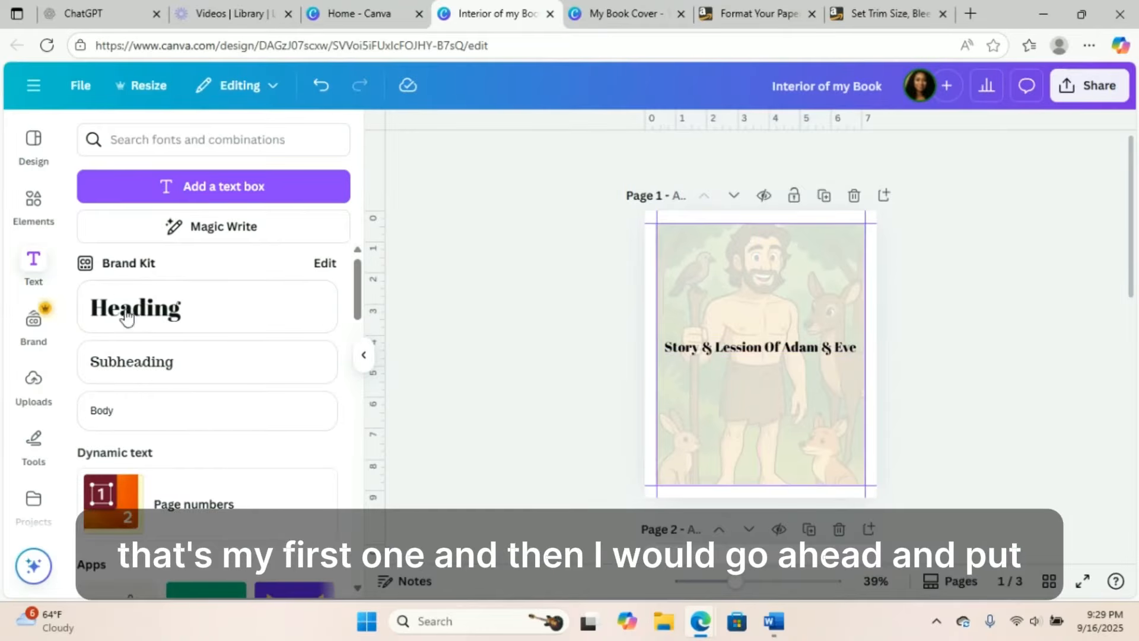
Add a subheading near the bottom of page 1 and replace its text with a row of dots as a name line
{"action": "left_click", "coordinate": [132, 361]}
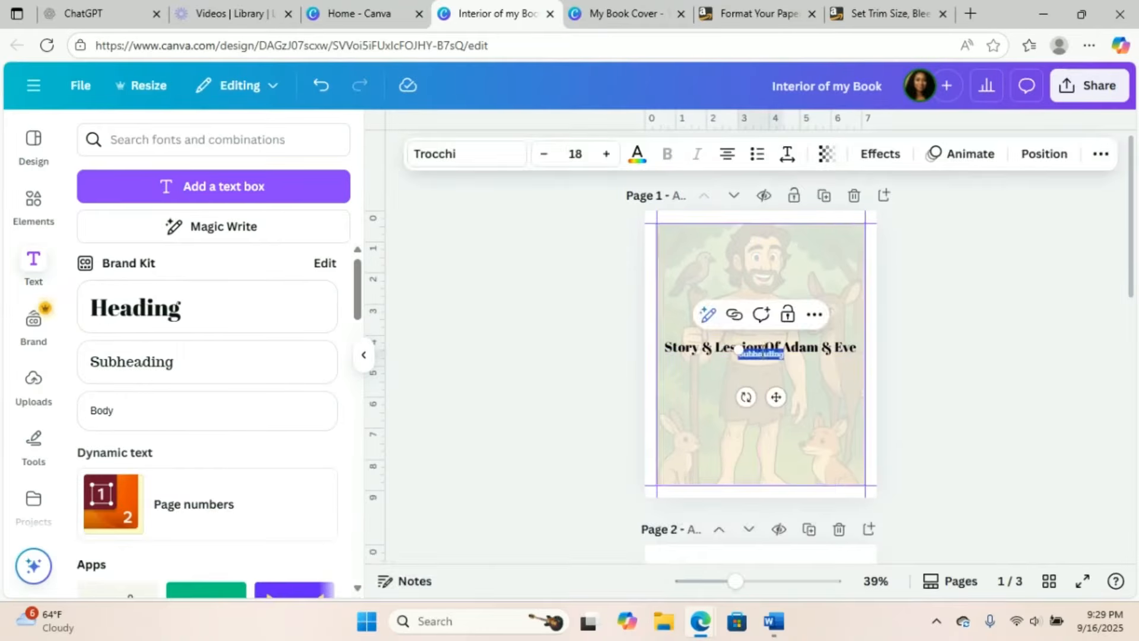
{"action": "left_click_drag", "start_coordinate": [776, 397], "coordinate": [772, 491]}
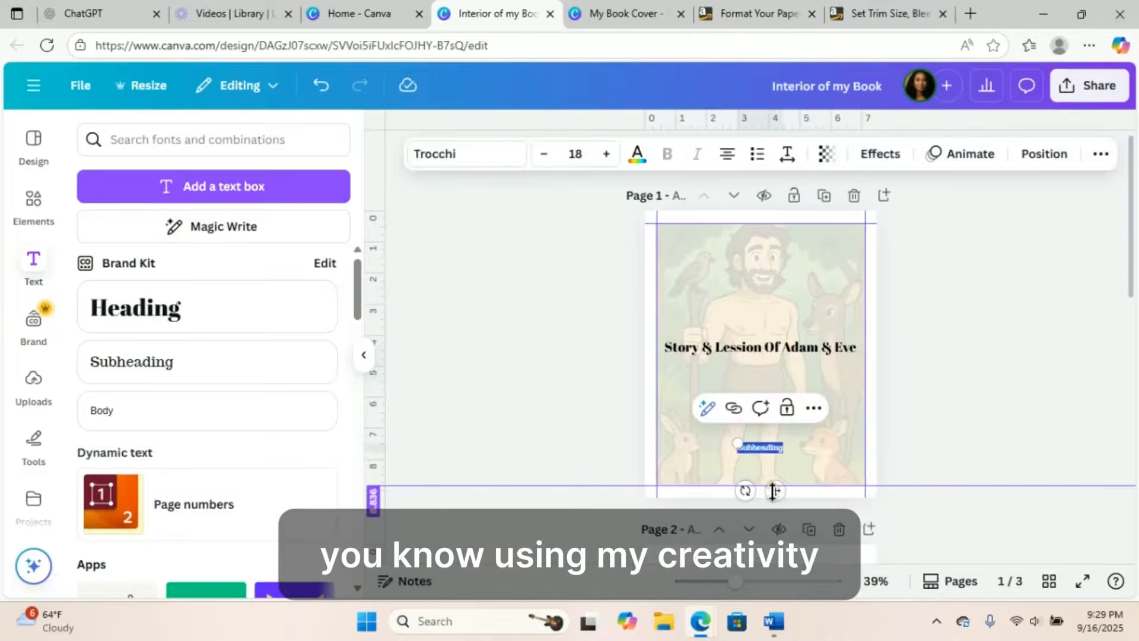
{"action": "key", "text": "BackSpace"}
{"action": "type", "text": ".........................."}
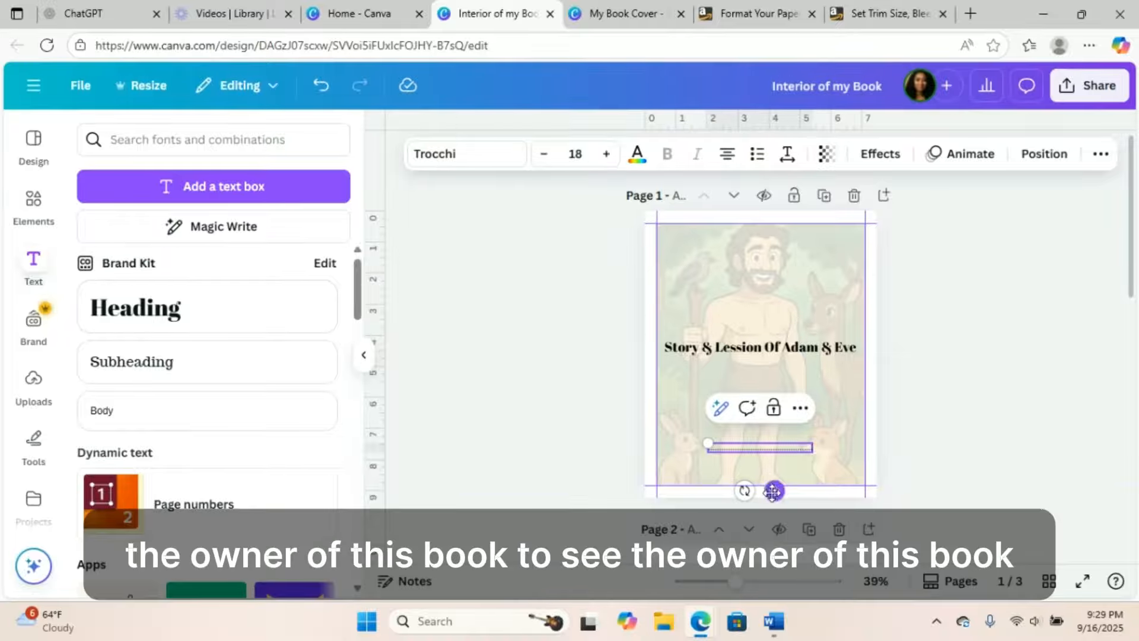
{"action": "left_click", "coordinate": [860, 417]}
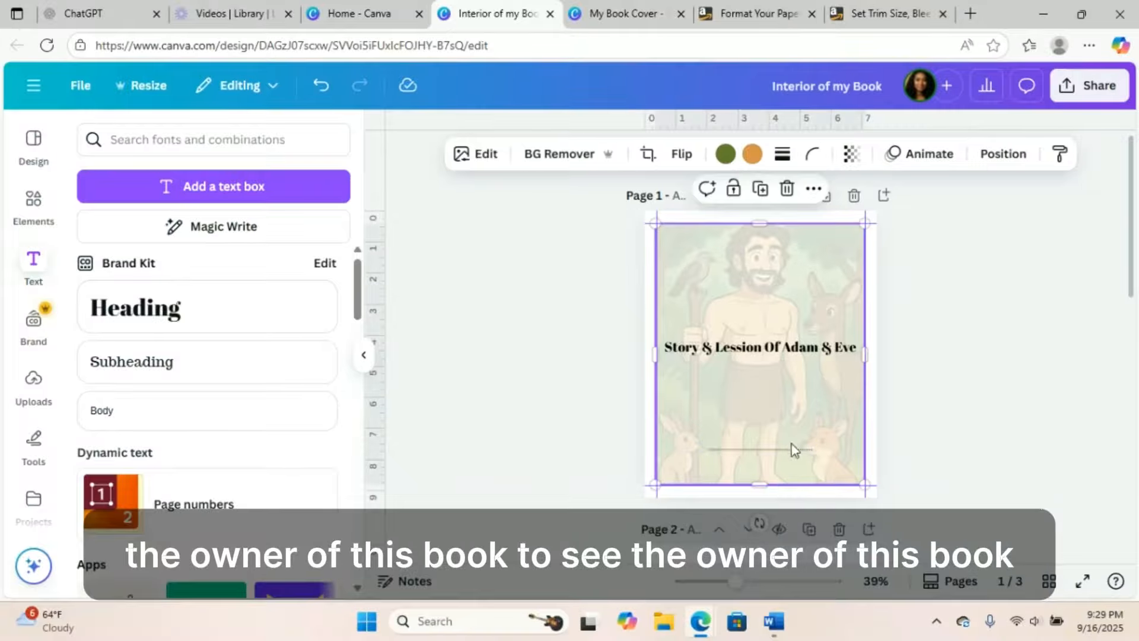
Add a second subheading reading "This Book Belongs to Someone Amazing" and place it just beneath the dotted name line
{"action": "left_click", "coordinate": [158, 363]}
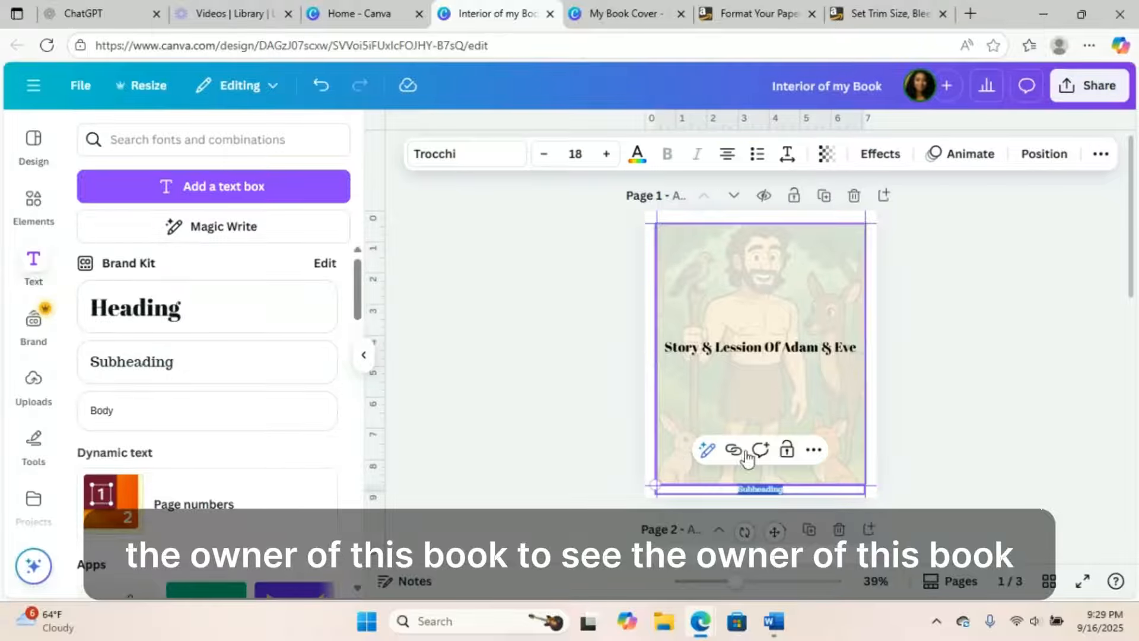
{"action": "left_click_drag", "start_coordinate": [773, 528], "coordinate": [770, 461]}
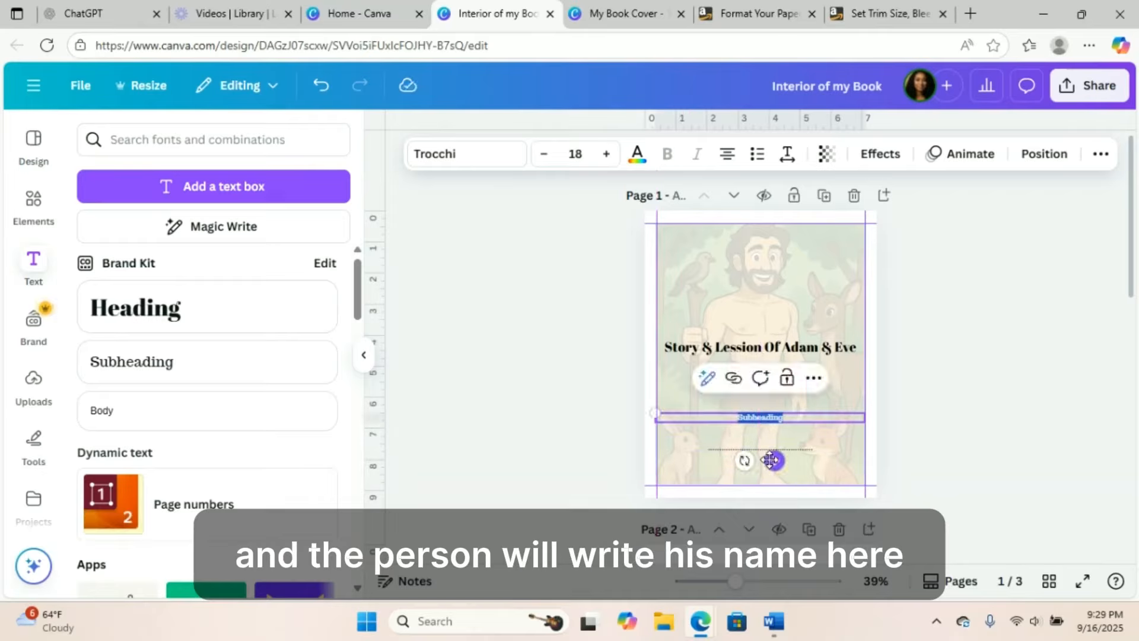
{"action": "type", "text": "This"}
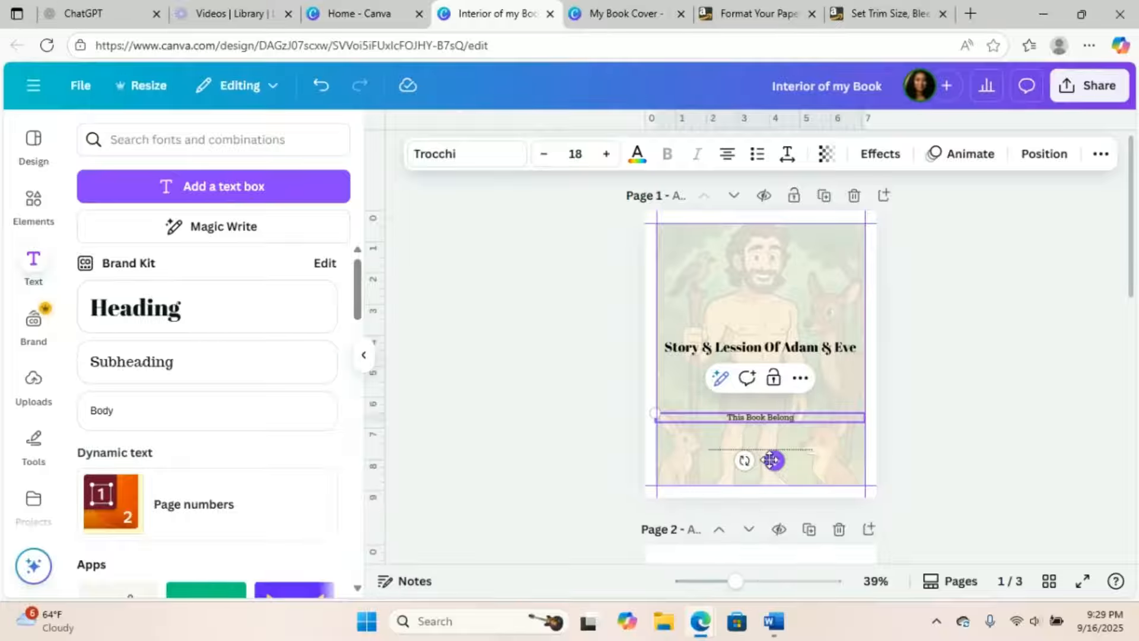
{"action": "type", "text": "Book Belongs to "}
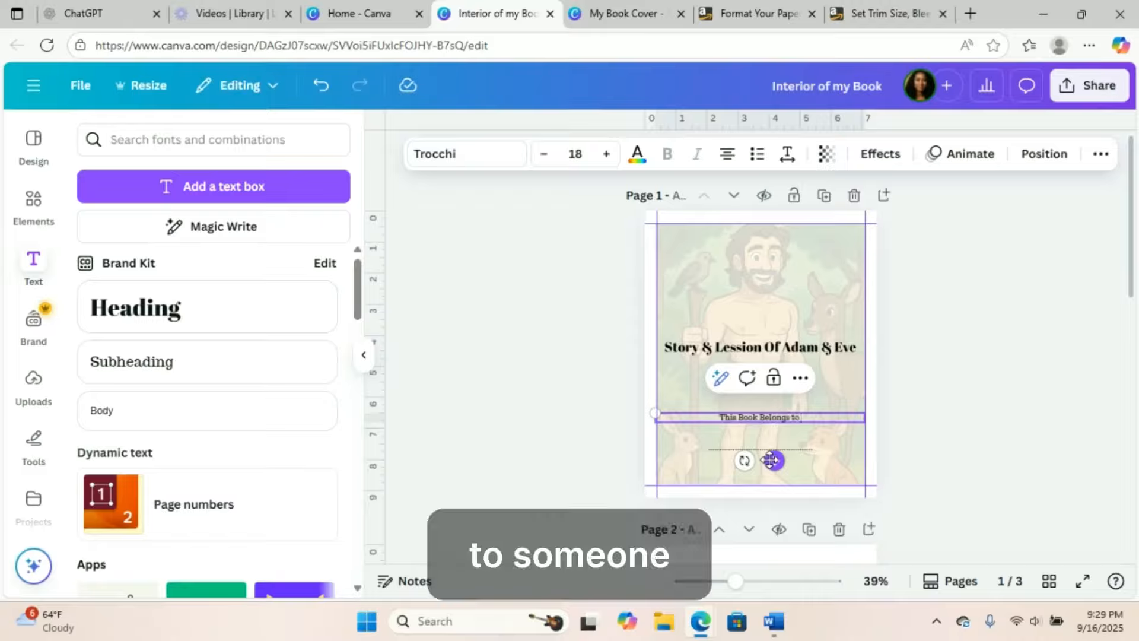
{"action": "type", "text": "Som"}
{"action": "type", "text": "one"}
{"action": "key", "text": "BackSpace"}
{"action": "key", "text": "BackSpace"}
{"action": "key", "text": "BackSpace"}
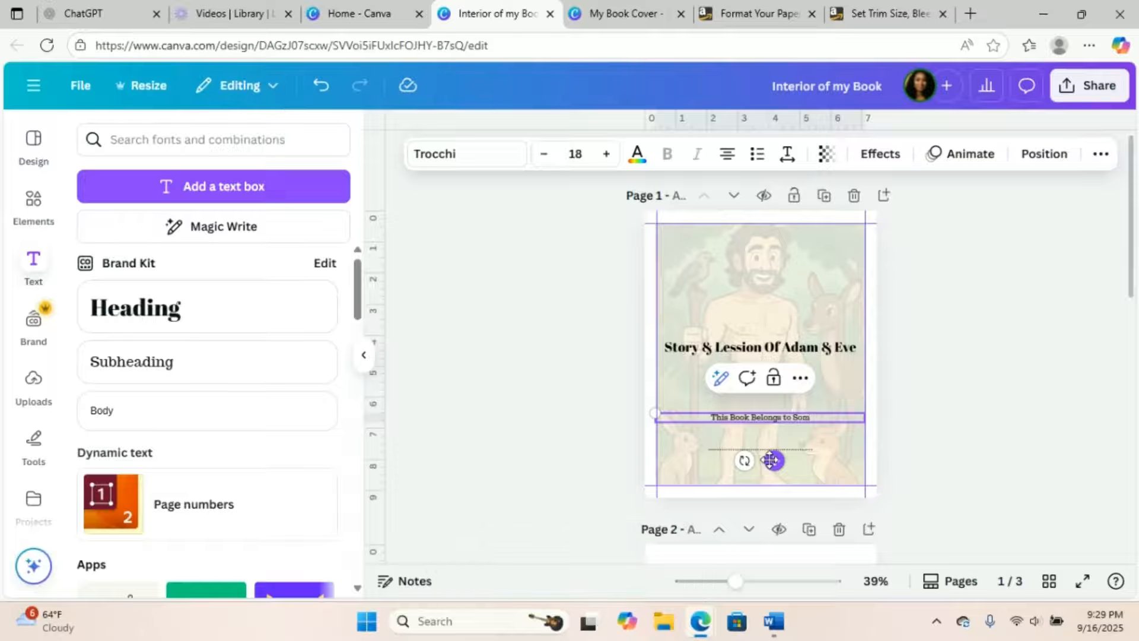
{"action": "type", "text": "eone Amazing"}
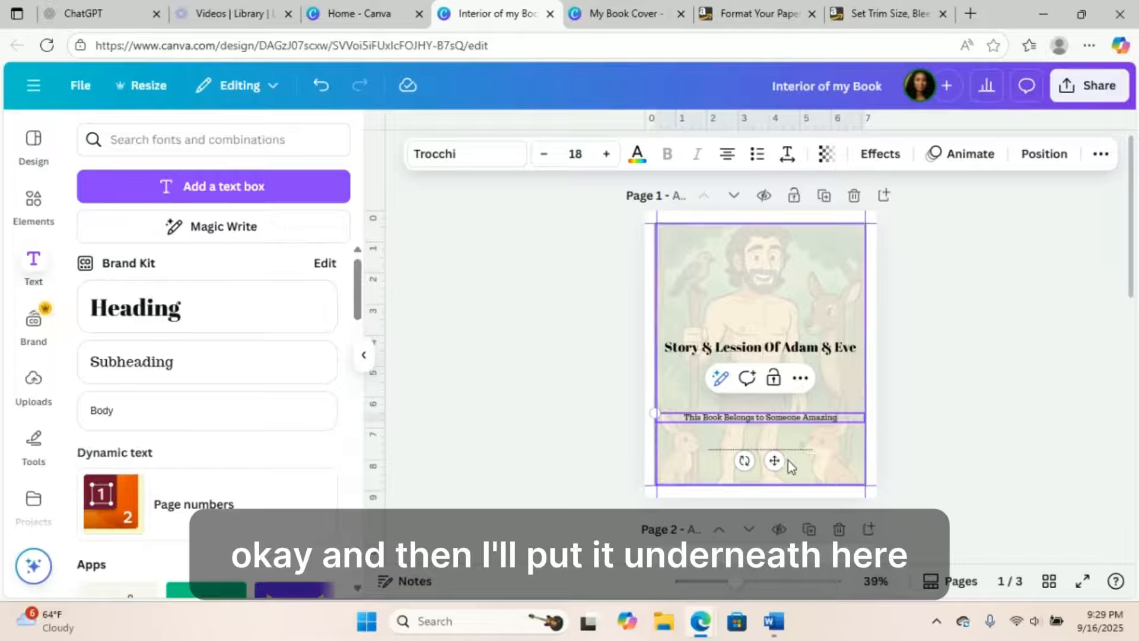
{"action": "left_click_drag", "start_coordinate": [773, 461], "coordinate": [786, 503]}
{"action": "left_click", "coordinate": [895, 432]}
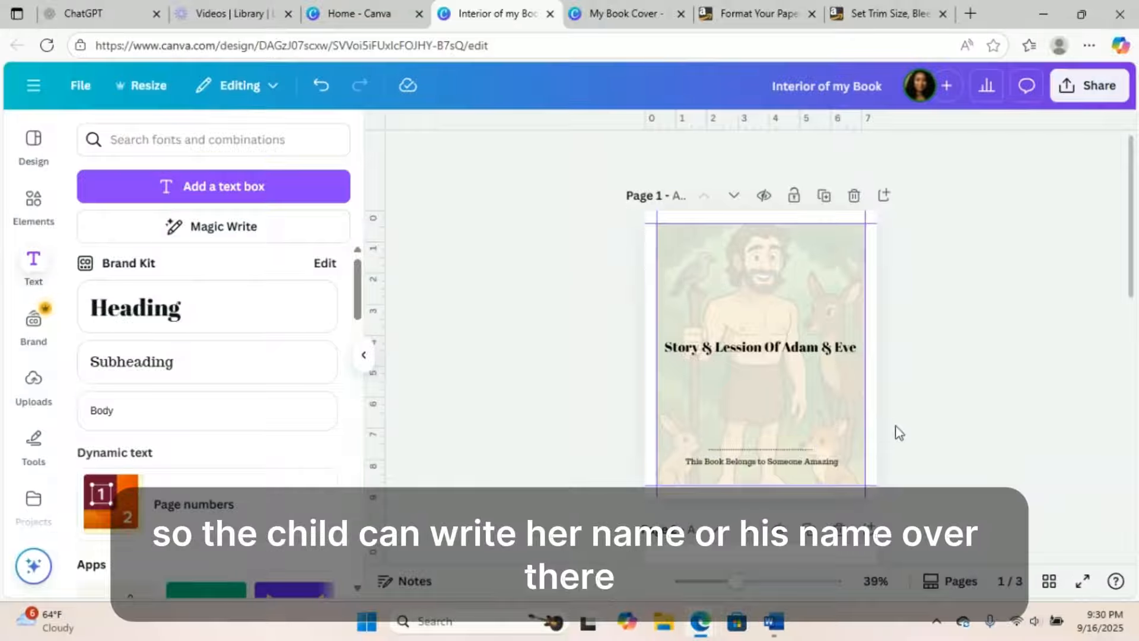
{"action": "left_click", "coordinate": [837, 240]}
{"action": "left_click_drag", "start_coordinate": [866, 226], "coordinate": [873, 215]}
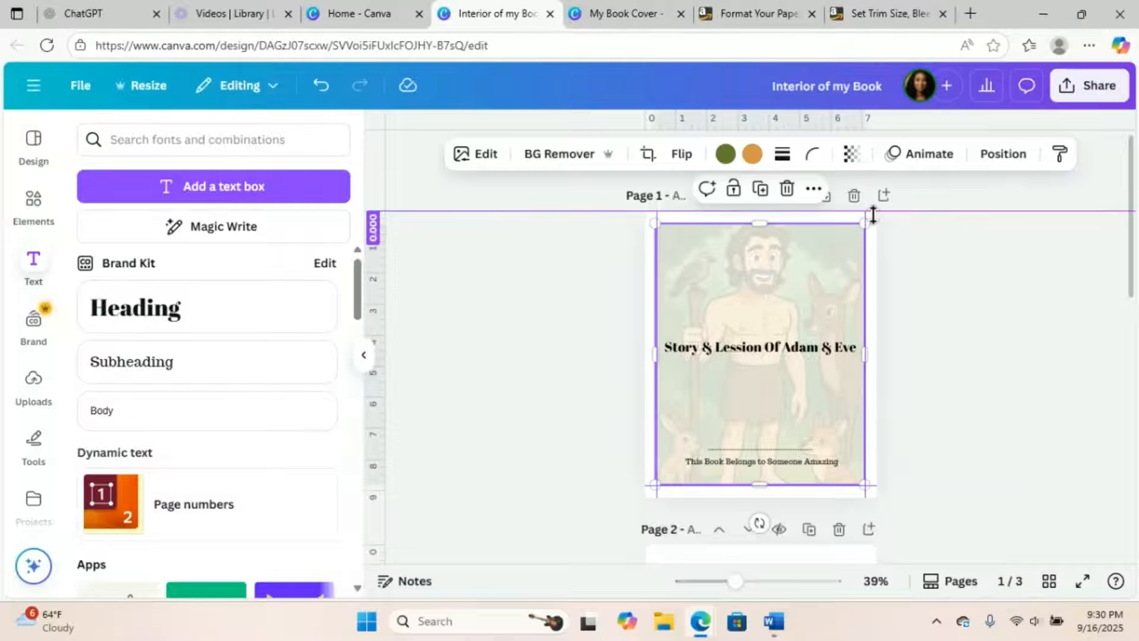
{"action": "key", "text": "ctrl+z"}
{"action": "left_click_drag", "start_coordinate": [759, 221], "coordinate": [759, 217]}
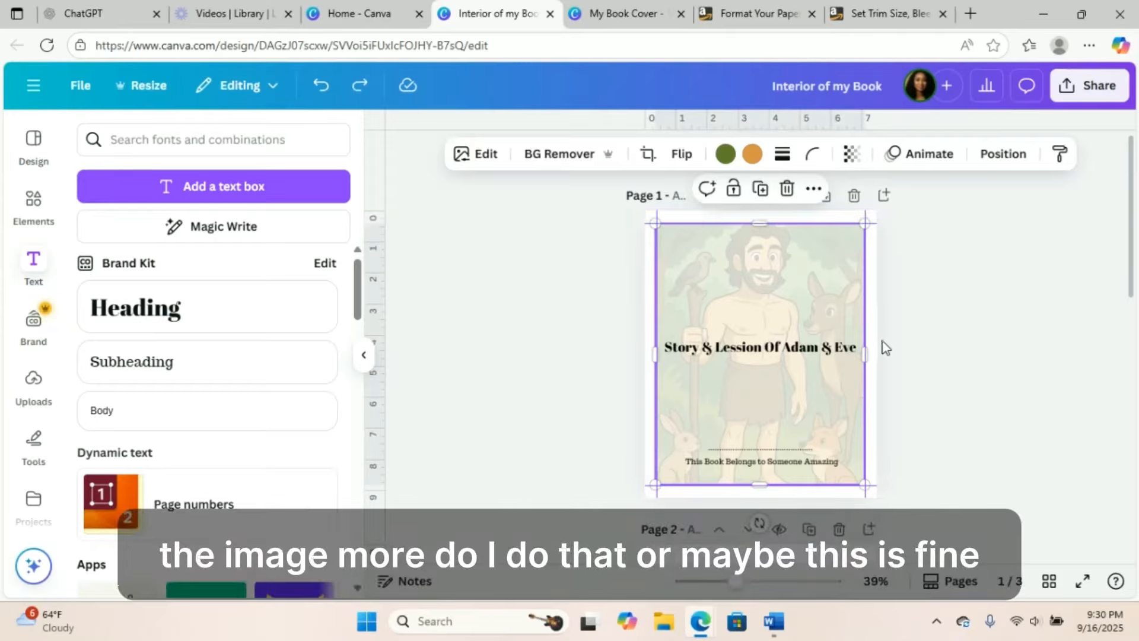
{"action": "key", "text": "ctrl+z"}
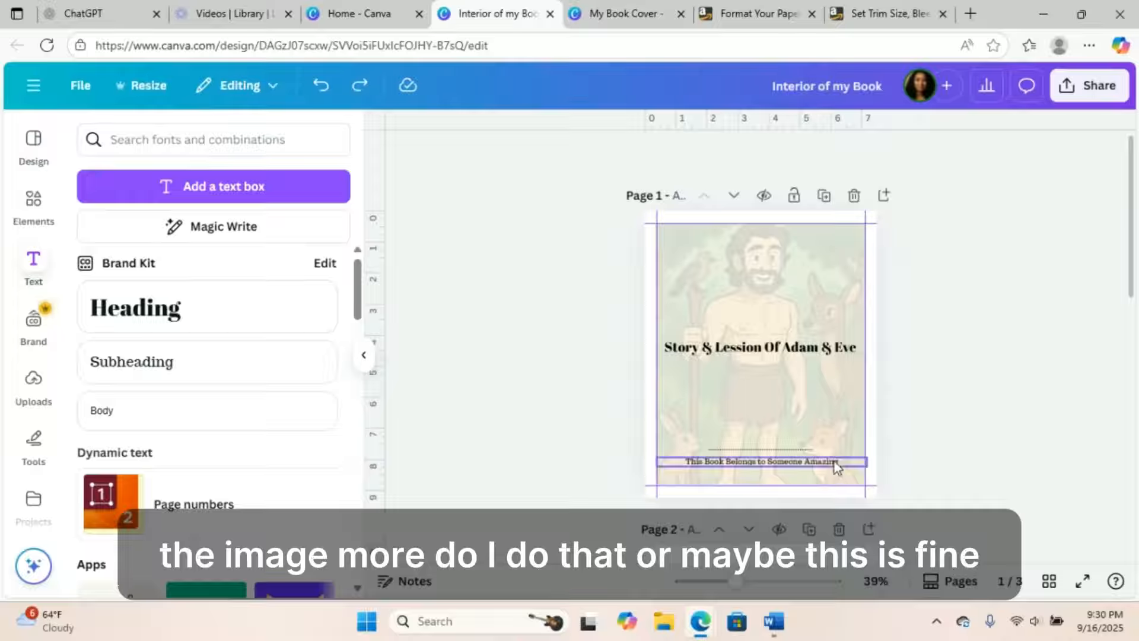
Duplicate page 1 and delete the "Story & Lession Of Adam & Eve" heading from the copy
{"action": "left_click", "coordinate": [824, 195]}
{"action": "left_click", "coordinate": [808, 330]}
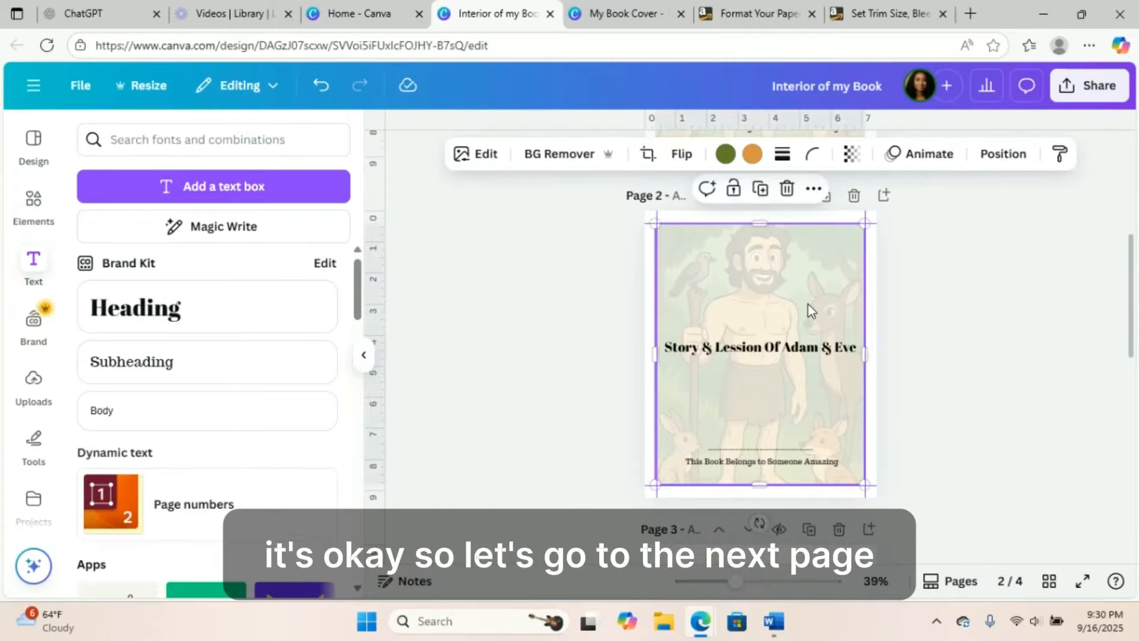
{"action": "left_click", "coordinate": [785, 348]}
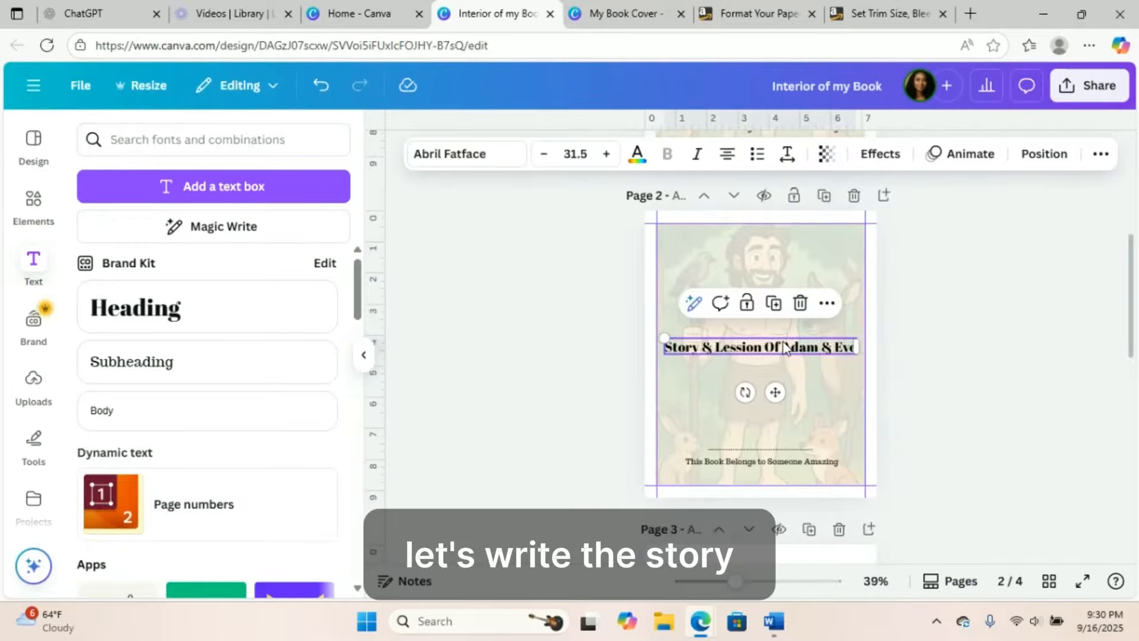
{"action": "left_click", "coordinate": [800, 302]}
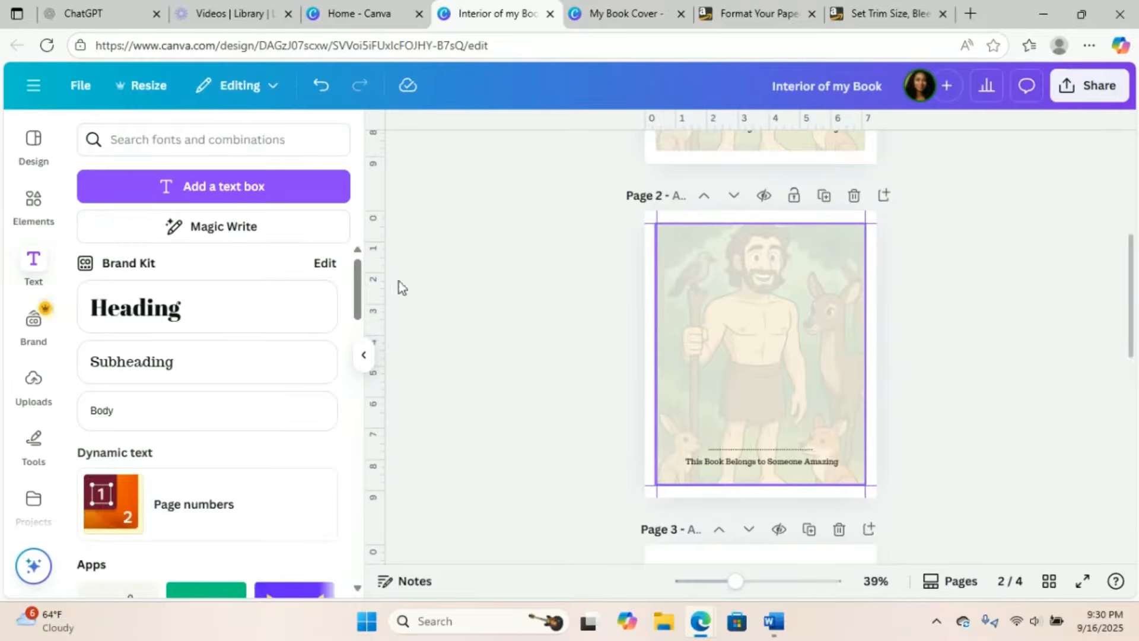
Open the uploaded images and locate the illustrations of the Adam character
{"action": "left_click", "coordinate": [33, 388]}
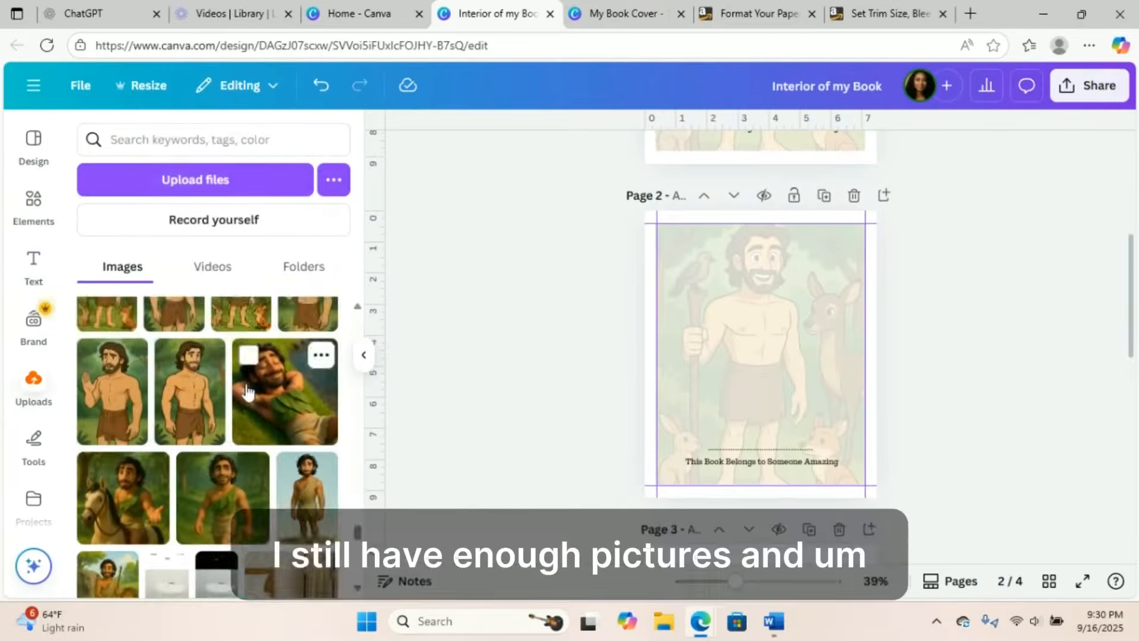
{"action": "scroll", "coordinate": [359, 536], "scroll_direction": "down", "scroll_amount": 3}
{"action": "scroll", "coordinate": [358, 536], "scroll_direction": "down", "scroll_amount": 1}
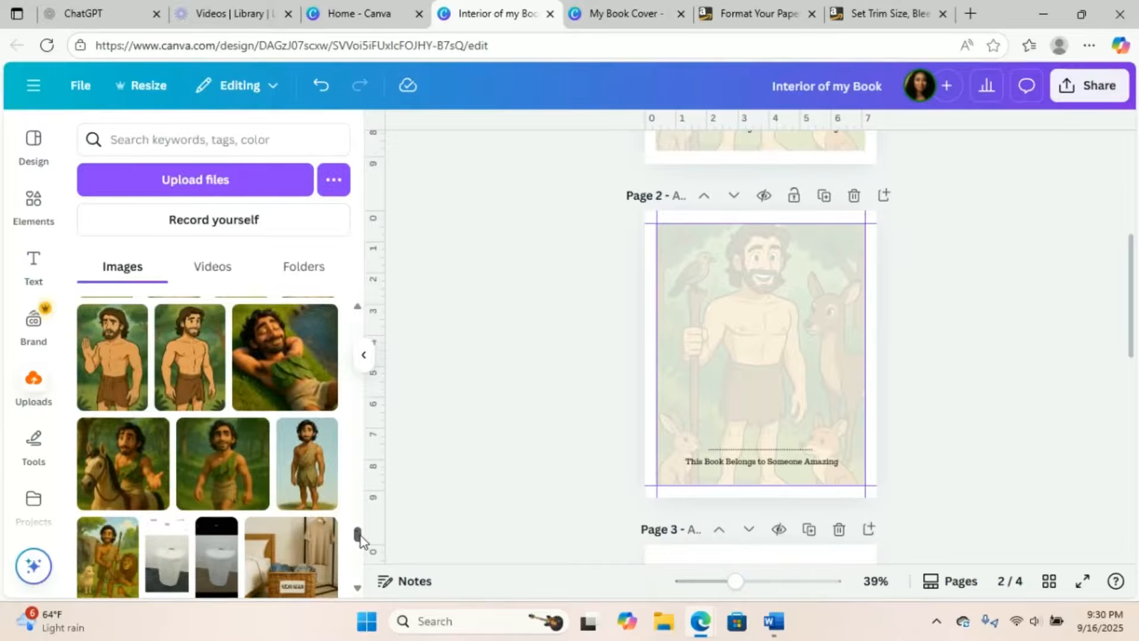
{"action": "left_click_drag", "start_coordinate": [361, 536], "coordinate": [359, 525]}
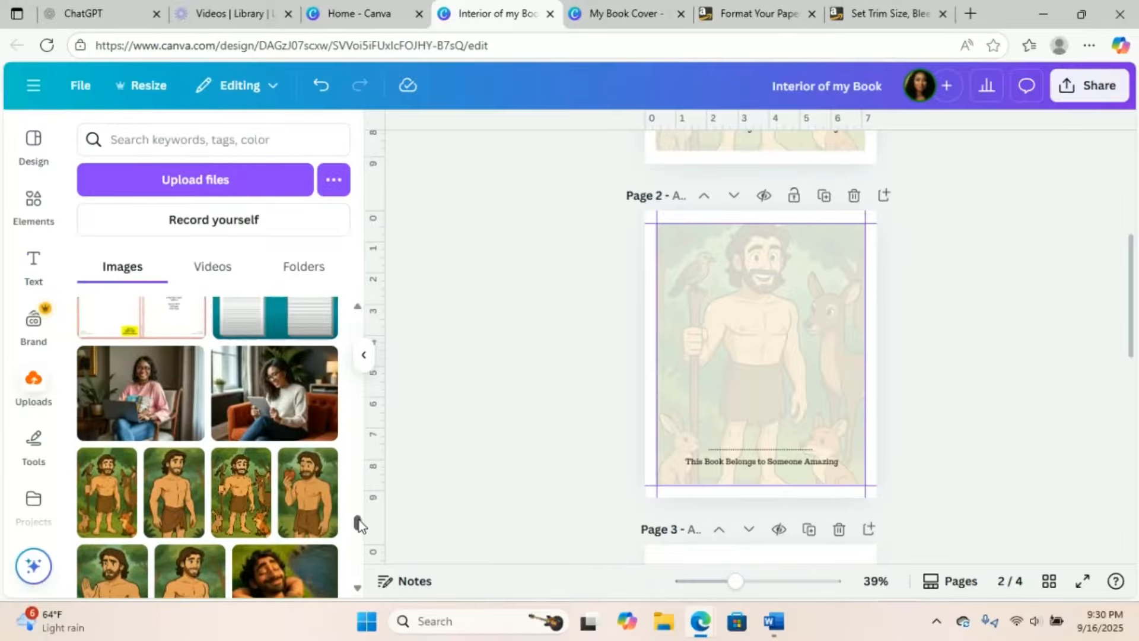
{"action": "left_click", "coordinate": [196, 507]}
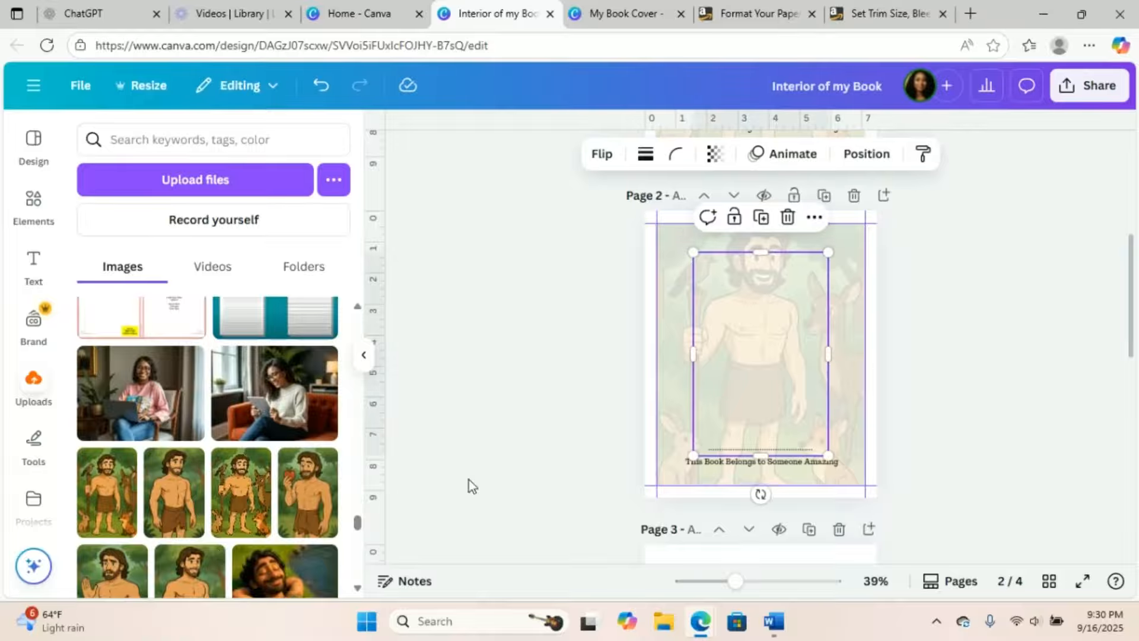
{"action": "left_click", "coordinate": [684, 392]}
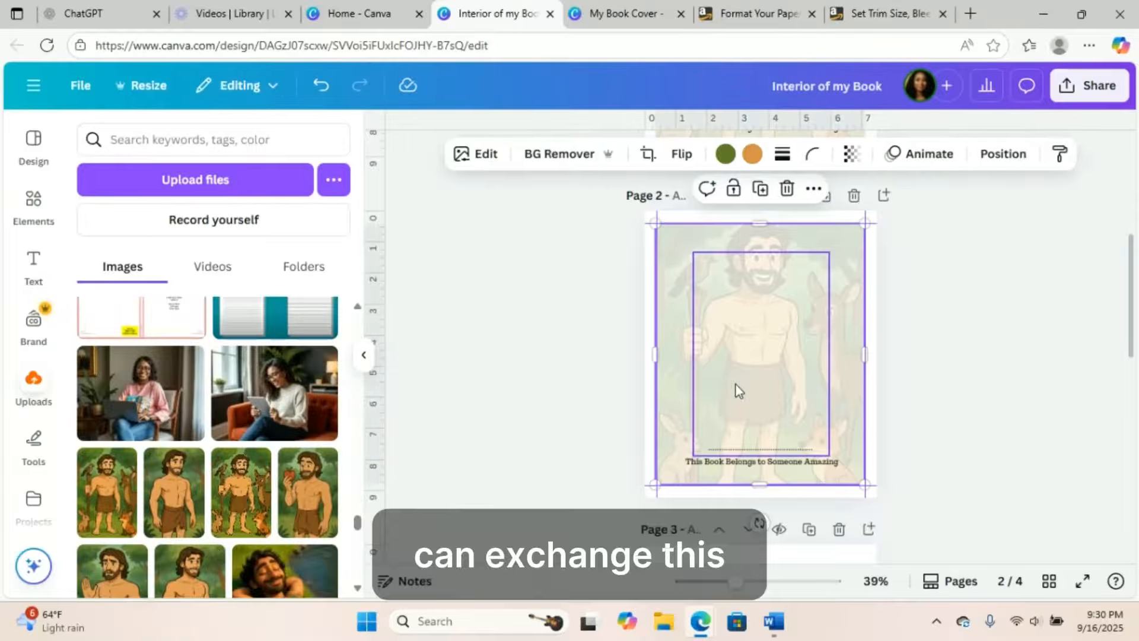
{"action": "left_click", "coordinate": [735, 384]}
{"action": "key", "text": "Delete"}
Replace page 2's faded background with the uploaded picture of Adam standing with lowered arms, shrunk and placed in the page's upper left
{"action": "left_click", "coordinate": [684, 372]}
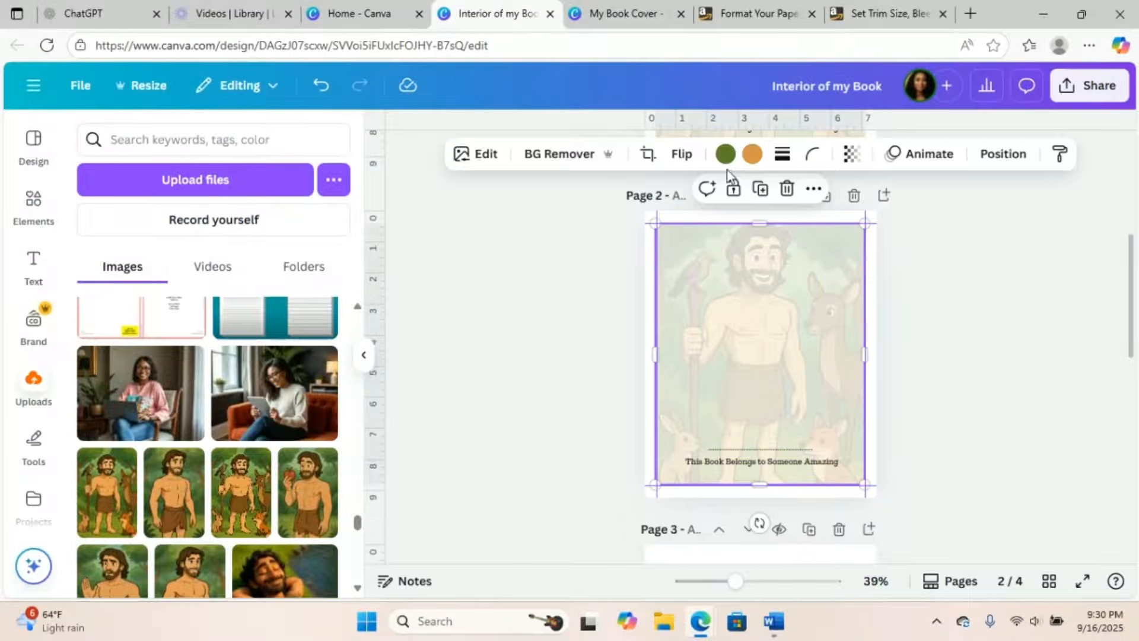
{"action": "key", "text": "Delete"}
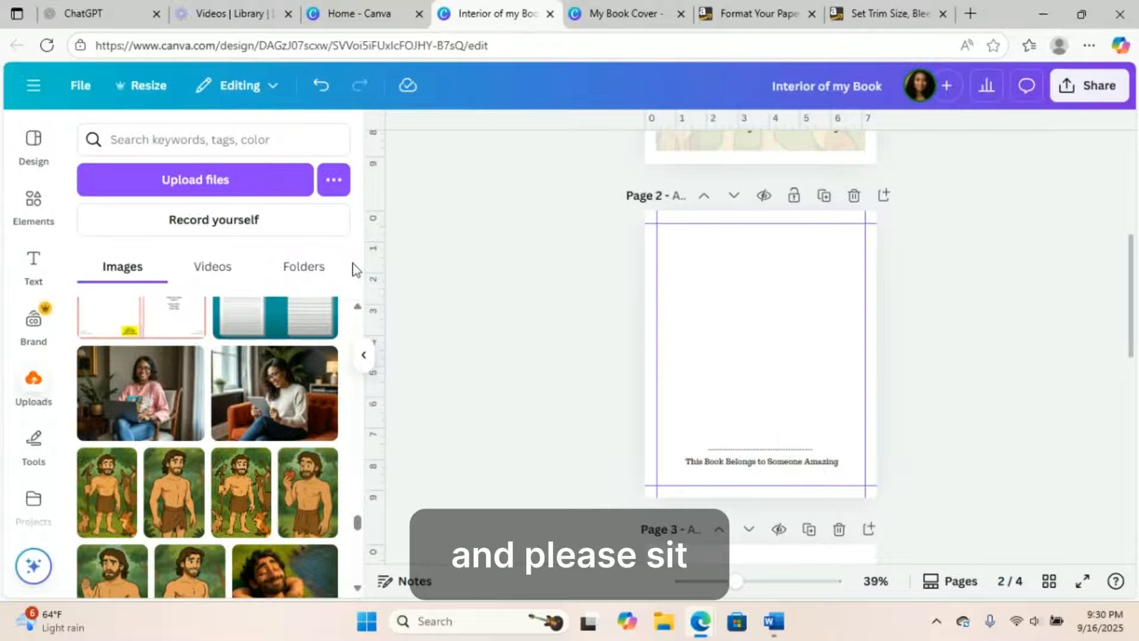
{"action": "left_click", "coordinate": [172, 494]}
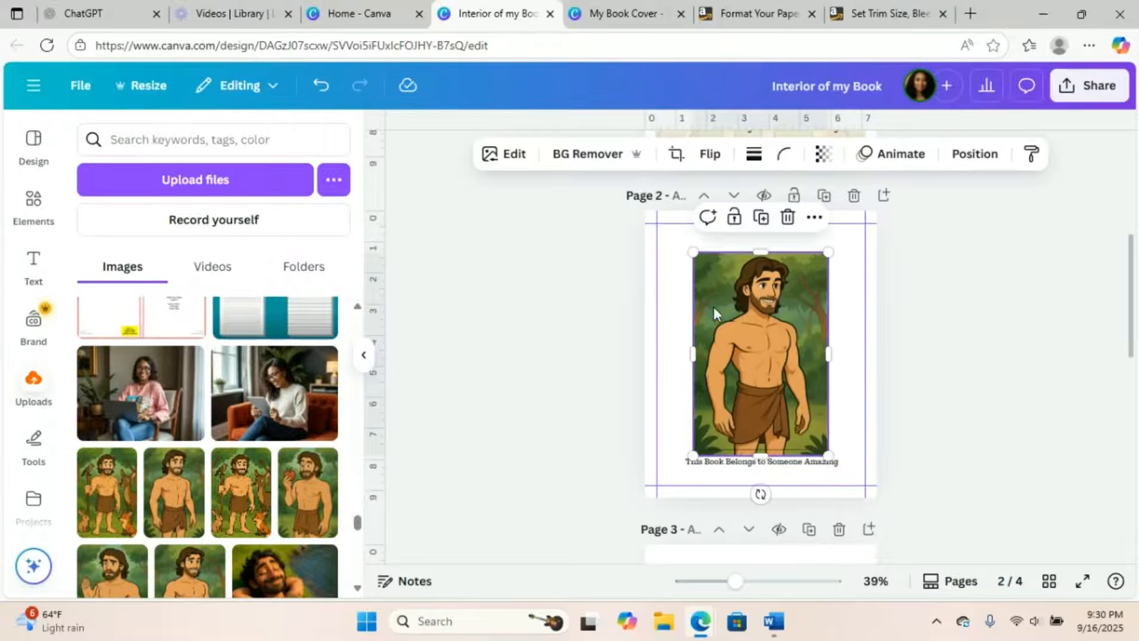
{"action": "left_click_drag", "start_coordinate": [694, 253], "coordinate": [674, 224]}
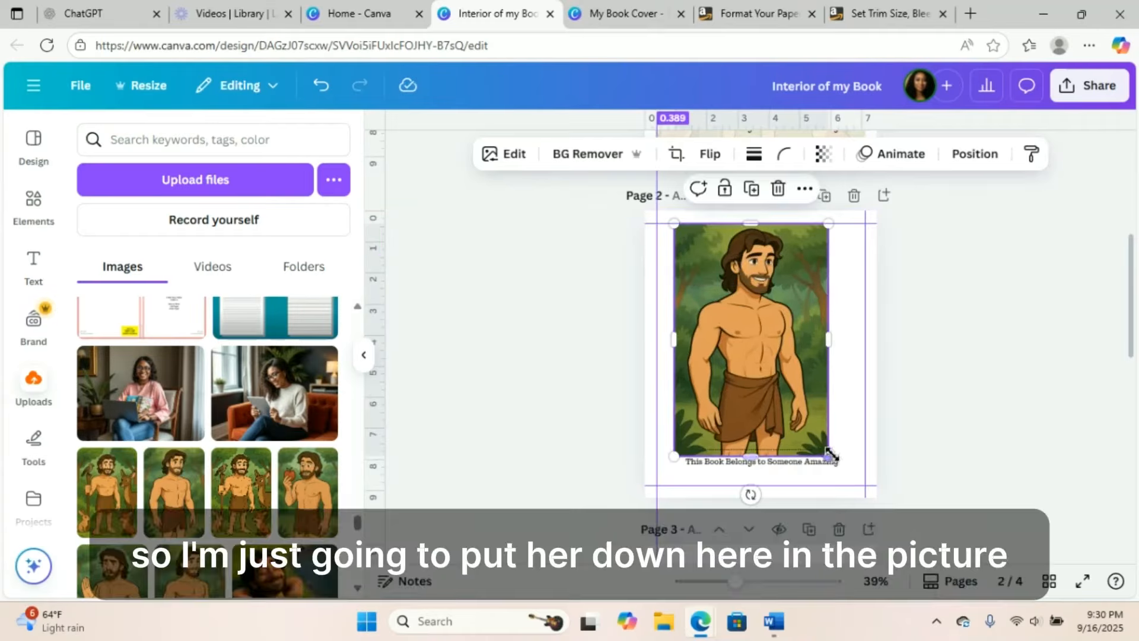
{"action": "left_click_drag", "start_coordinate": [831, 454], "coordinate": [730, 348]}
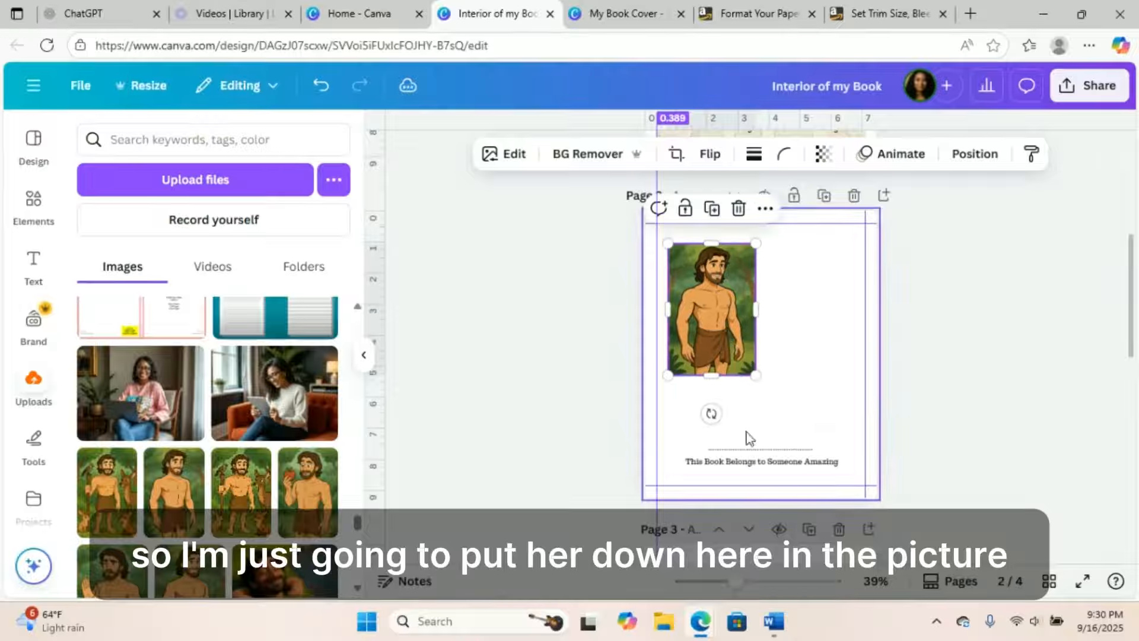
Delete the dotted name line on page 2 and move the "This Book Belongs to Someone Amazing" text up beneath the picture
{"action": "left_click", "coordinate": [749, 448]}
{"action": "left_click", "coordinate": [799, 407]}
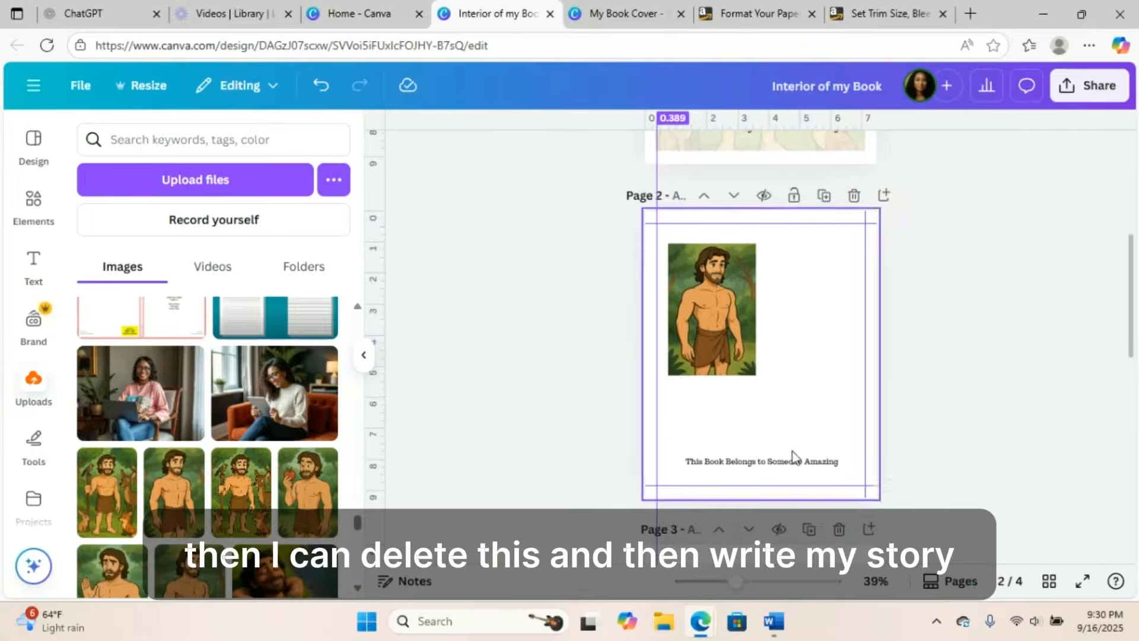
{"action": "left_click_drag", "start_coordinate": [793, 466], "coordinate": [787, 395]}
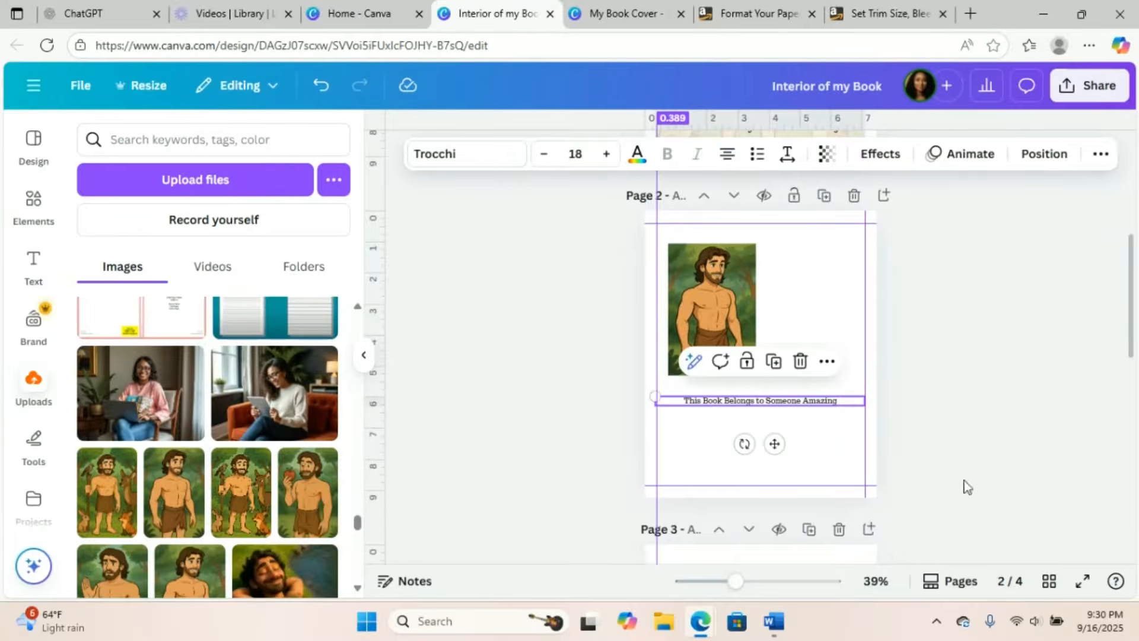
Copy the "In the beginning" story paragraph from the Word document and paste it over the "This Book Belongs to Someone Amazing" text on page 2
{"action": "left_click", "coordinate": [774, 621]}
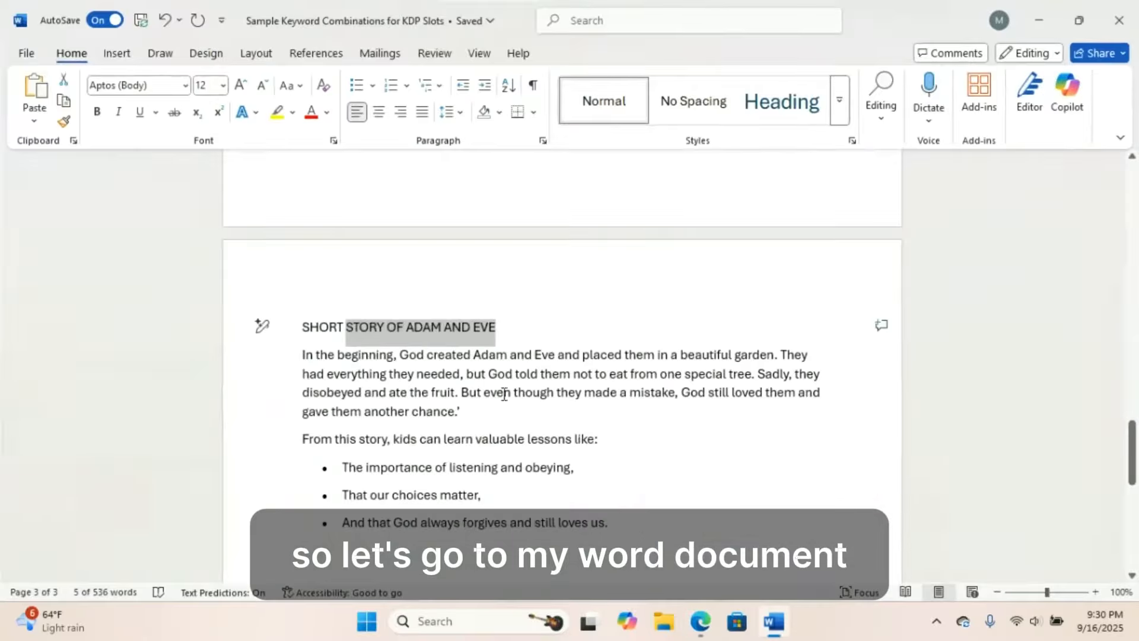
{"action": "left_click", "coordinate": [324, 387]}
{"action": "left_click_drag", "start_coordinate": [302, 355], "coordinate": [459, 414]}
{"action": "key", "text": "ctrl+c"}
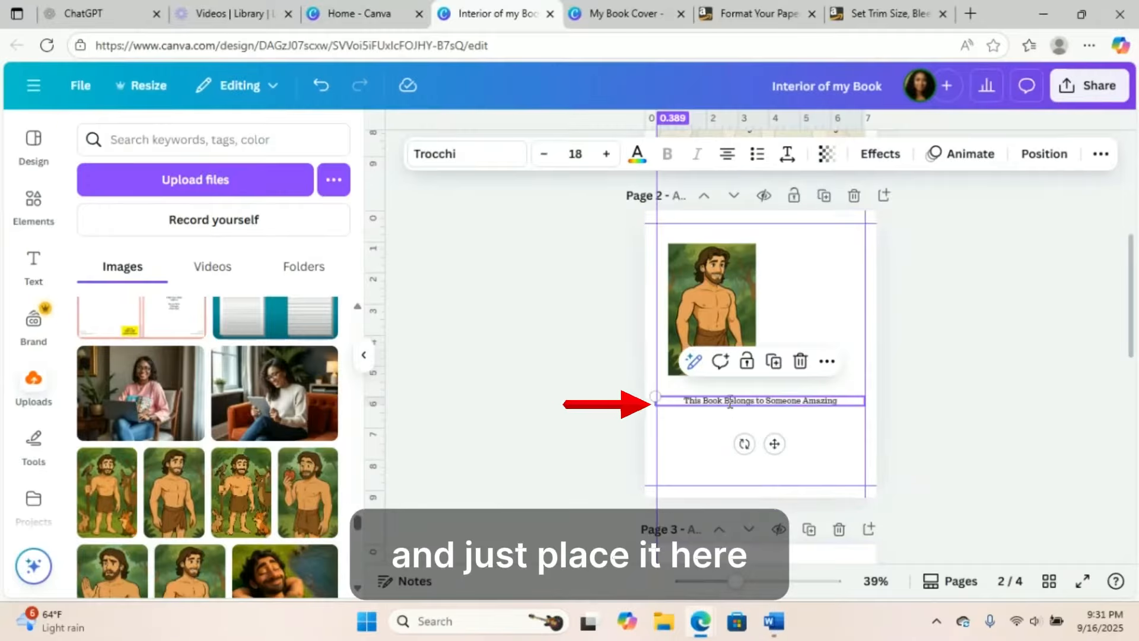
{"action": "double_click", "coordinate": [730, 401]}
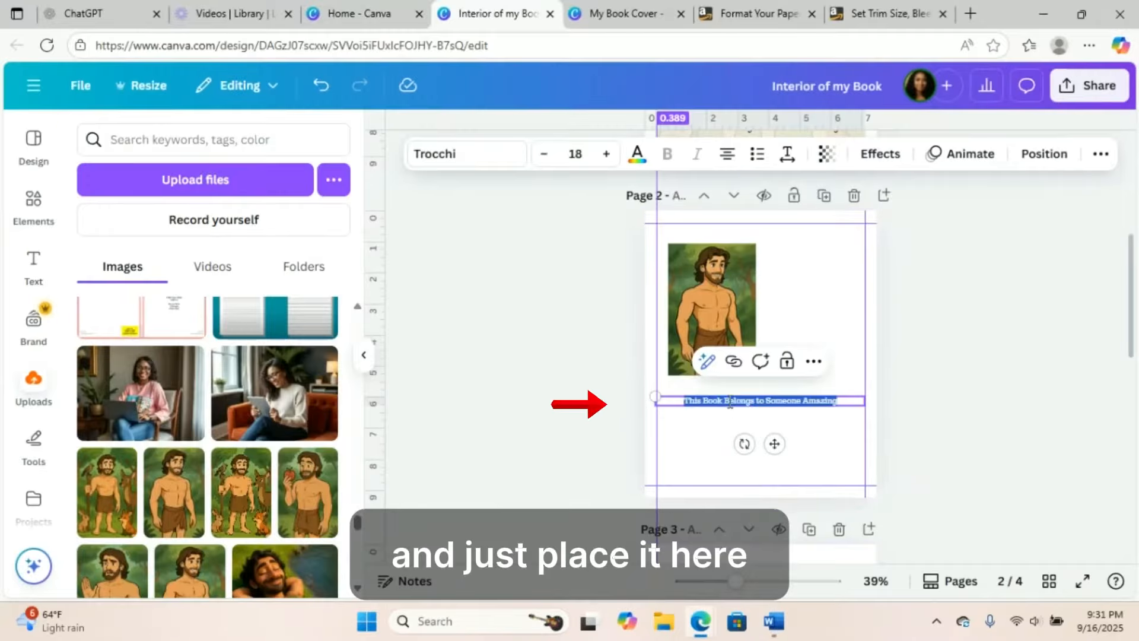
{"action": "key", "text": "ctrl+v"}
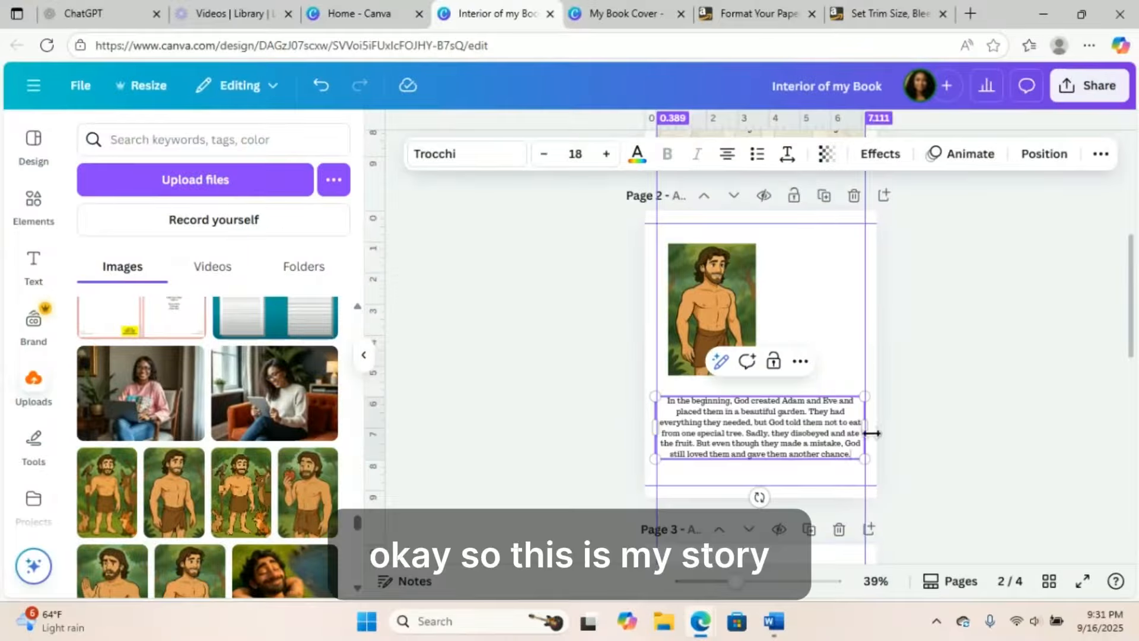
{"action": "mouse_move", "coordinate": [865, 439]}
{"action": "left_mouse_down"}
{"action": "mouse_move", "coordinate": [839, 448]}
{"action": "mouse_move", "coordinate": [848, 447]}
{"action": "left_mouse_up"}
{"action": "key", "text": "ctrl+z"}
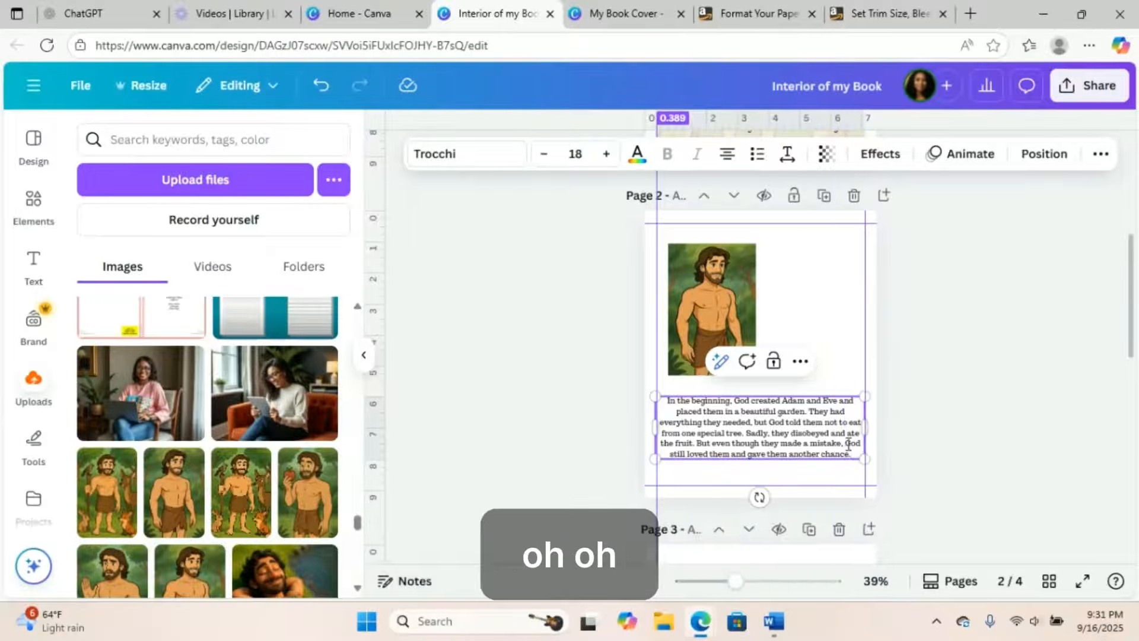
{"action": "left_click", "coordinate": [897, 450]}
{"action": "left_click", "coordinate": [829, 462]}
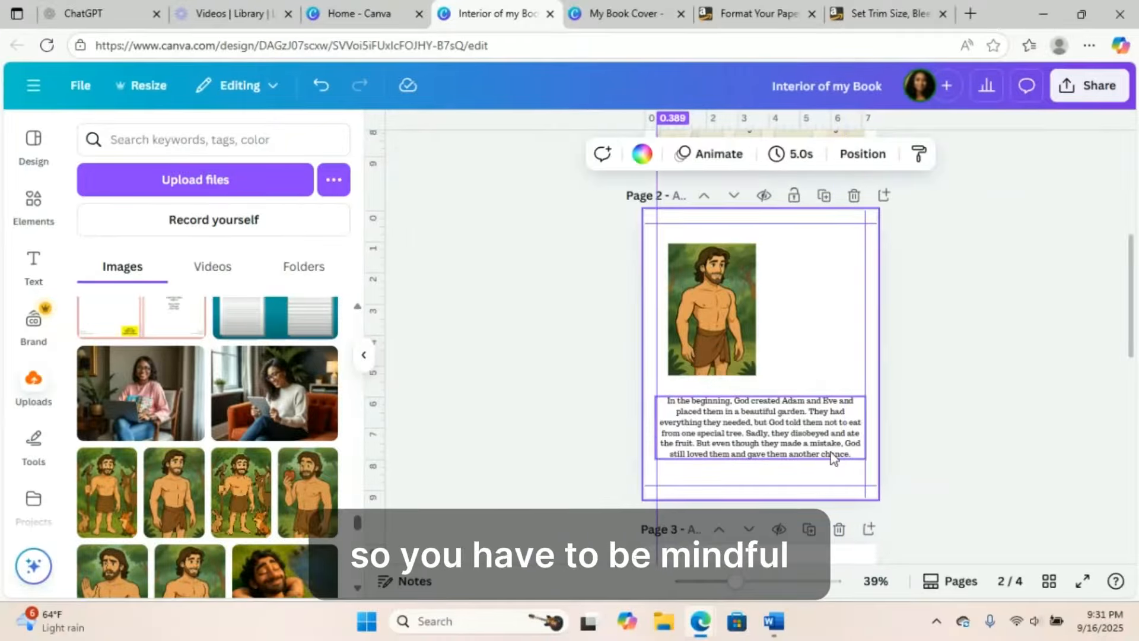
{"action": "left_click", "coordinate": [832, 452]}
{"action": "left_click_drag", "start_coordinate": [867, 431], "coordinate": [852, 437]}
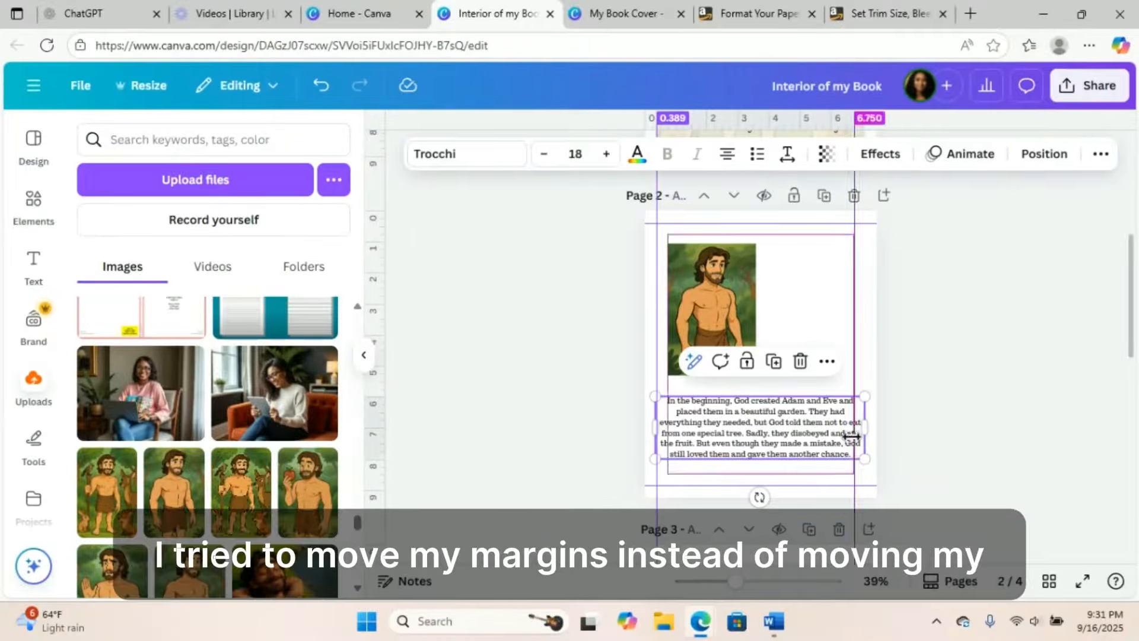
{"action": "key", "text": "ctrl+z"}
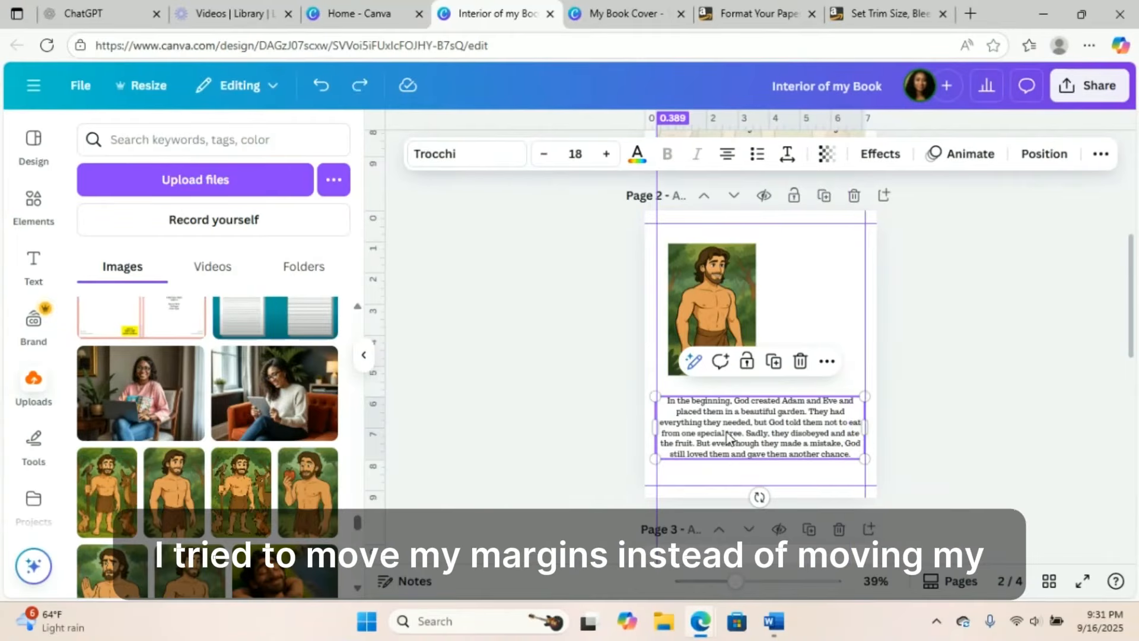
Narrow the story text box on page 2 and place it between the side margin guides below the picture
{"action": "left_click_drag", "start_coordinate": [728, 438], "coordinate": [764, 436]}
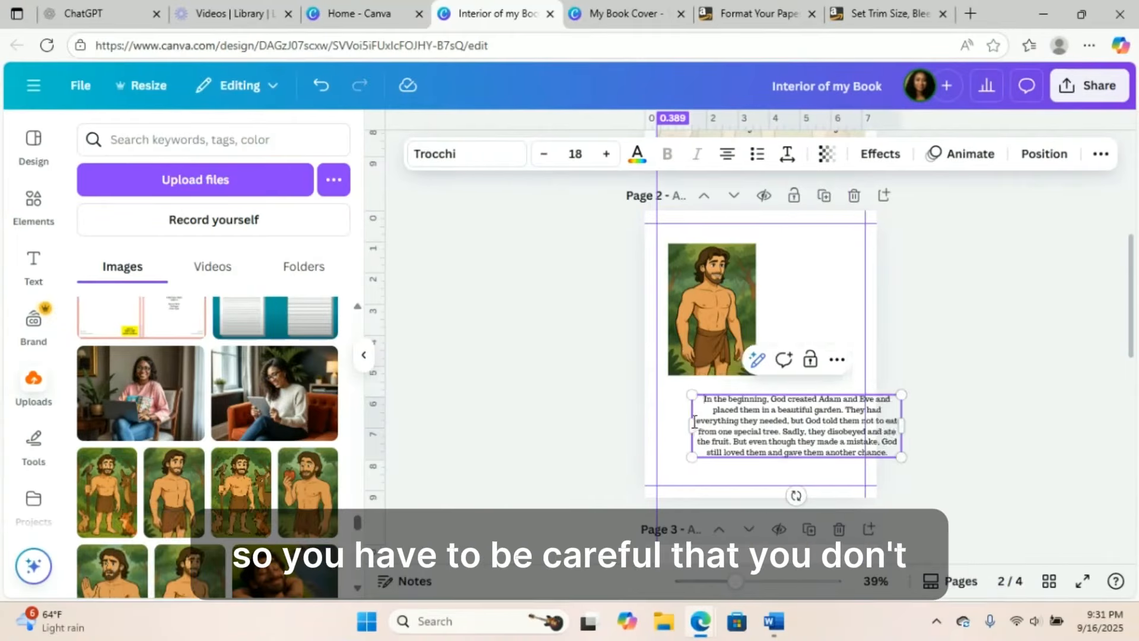
{"action": "left_click_drag", "start_coordinate": [693, 425], "coordinate": [720, 430]}
{"action": "left_click_drag", "start_coordinate": [790, 421], "coordinate": [737, 431]}
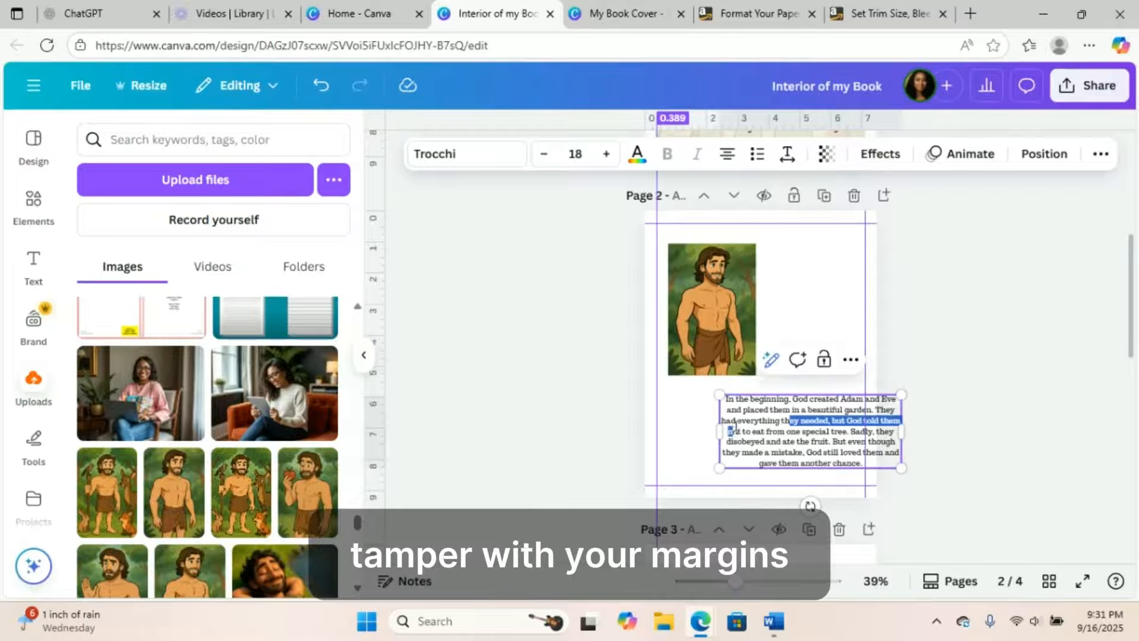
{"action": "left_click", "coordinate": [947, 454]}
{"action": "left_click_drag", "start_coordinate": [831, 409], "coordinate": [782, 407]}
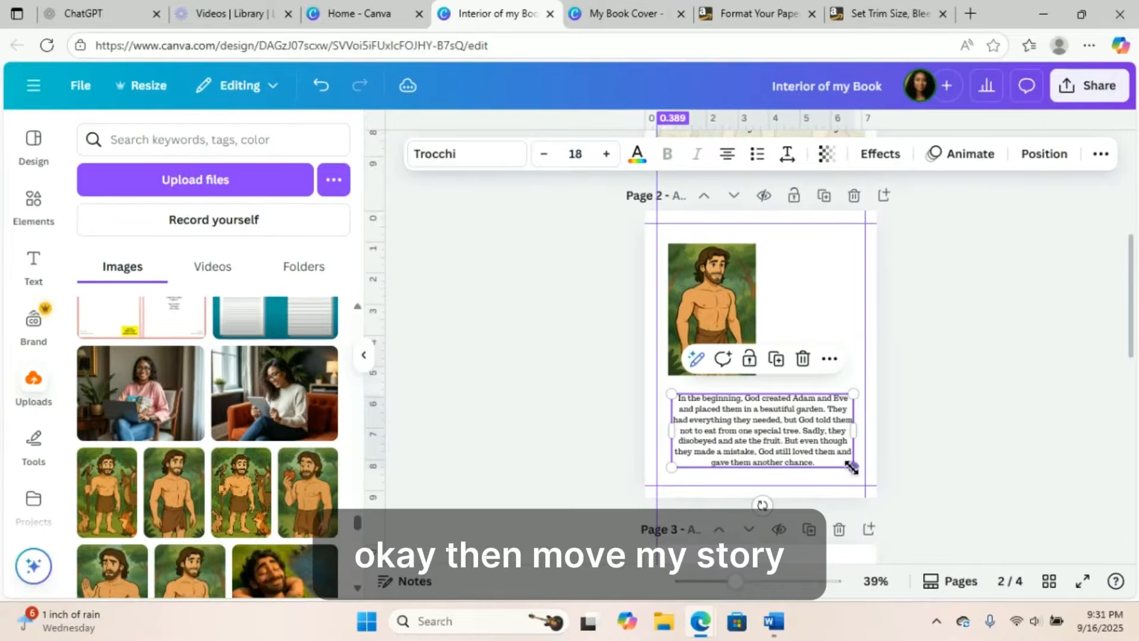
Scale the story text down to size 16.2 and widen its box leftward while staying inside the margins
{"action": "left_click_drag", "start_coordinate": [853, 467], "coordinate": [814, 433]}
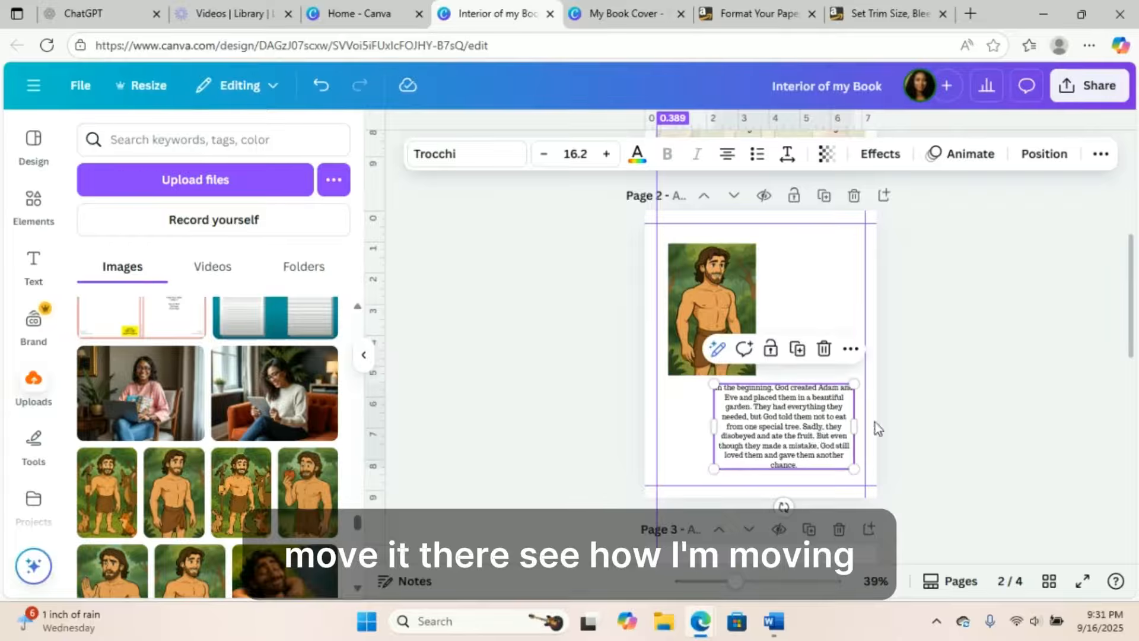
{"action": "left_click", "coordinate": [925, 438]}
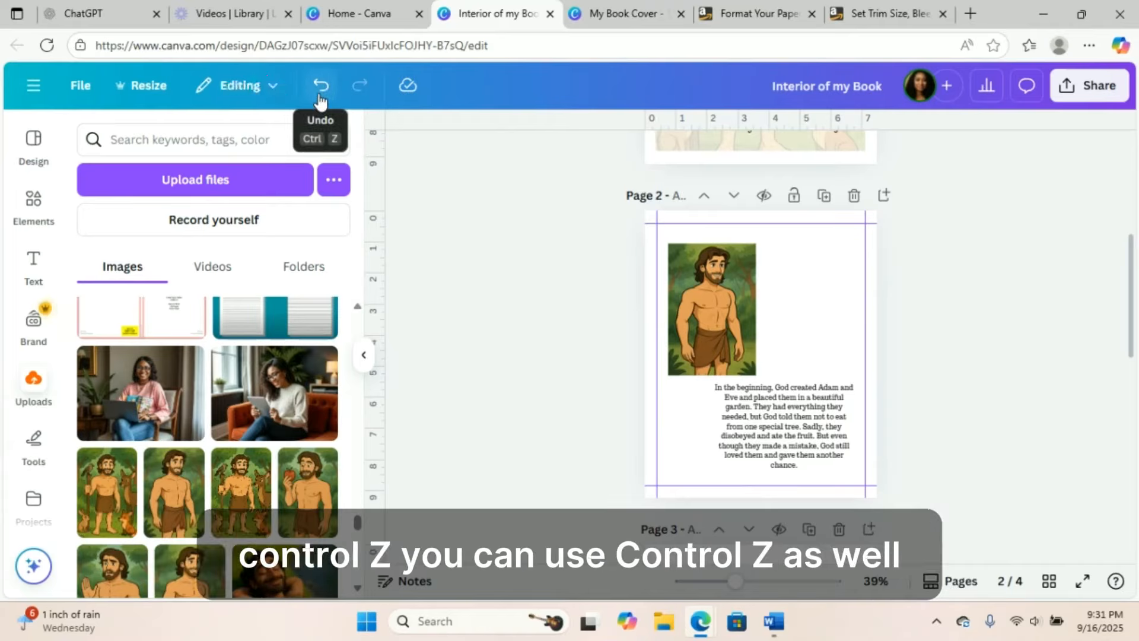
{"action": "left_click", "coordinate": [769, 436]}
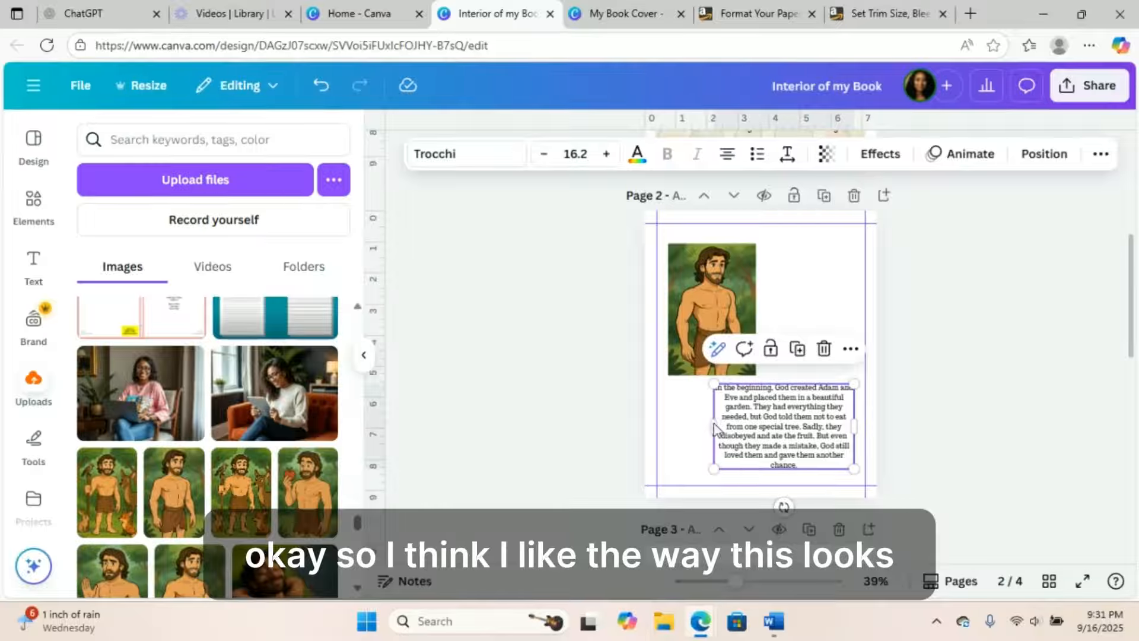
{"action": "left_click_drag", "start_coordinate": [714, 425], "coordinate": [680, 428]}
{"action": "left_click", "coordinate": [895, 454]}
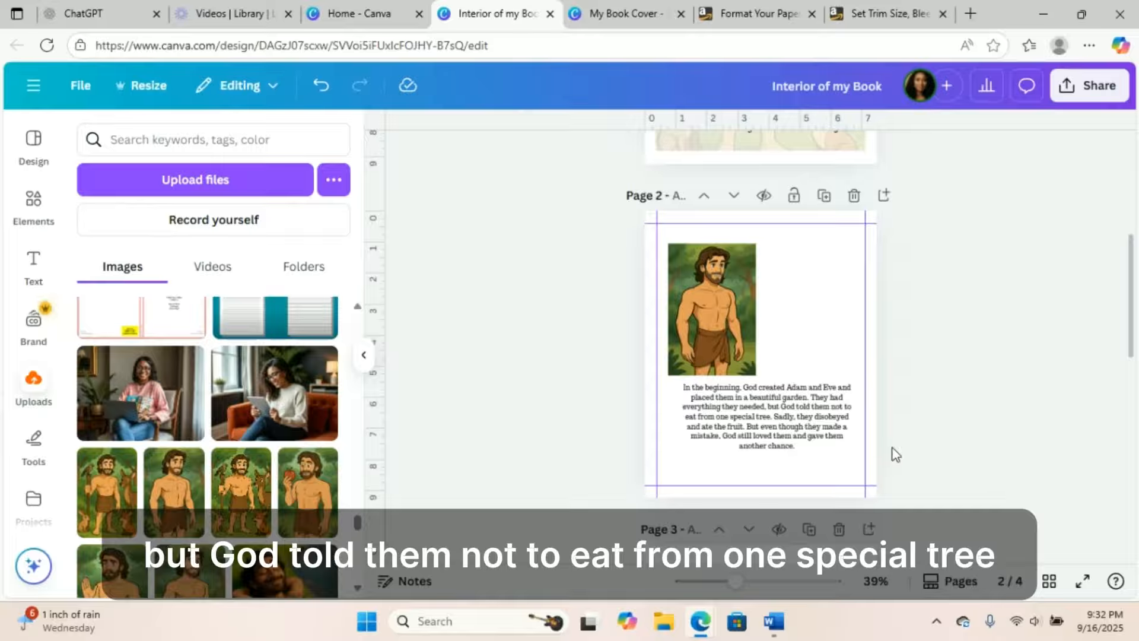
Copy the story text from "They had everything they needed" through "another chance." and remove it from page 2
{"action": "left_click", "coordinate": [831, 418]}
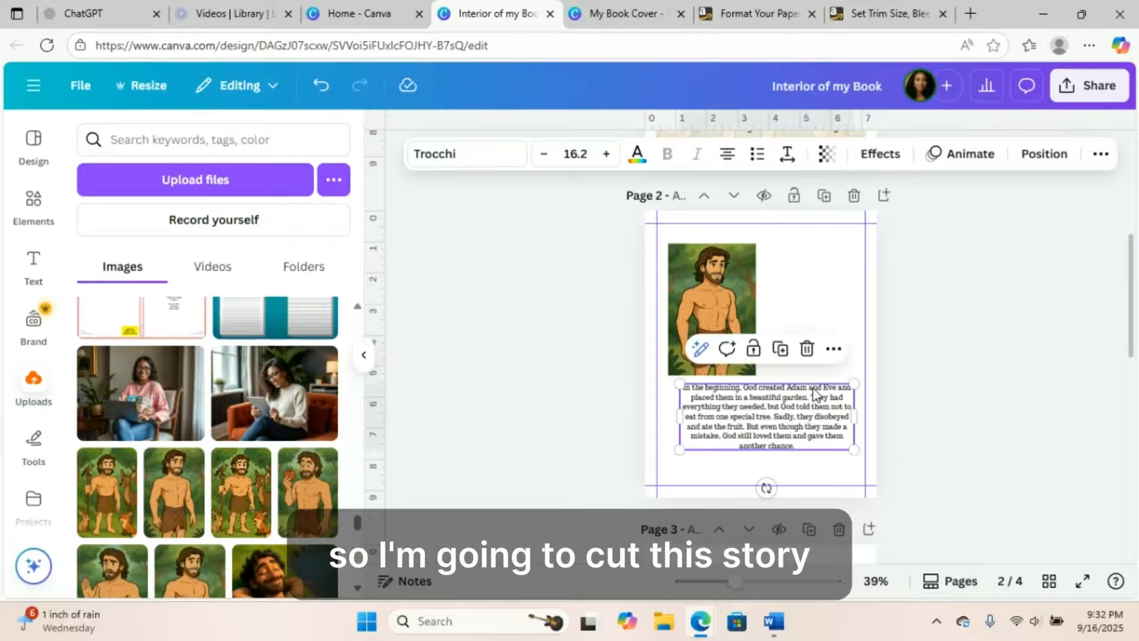
{"action": "left_click", "coordinate": [814, 399]}
{"action": "left_click_drag", "start_coordinate": [821, 402], "coordinate": [828, 451]}
{"action": "key", "text": "ctrl+c"}
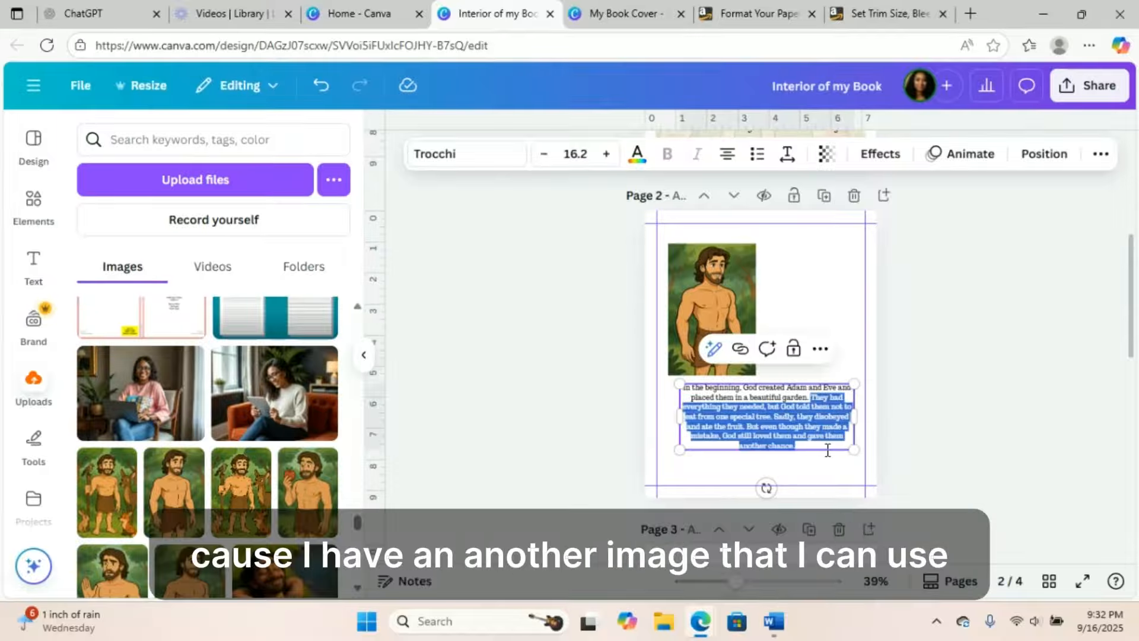
{"action": "key", "text": "BackSpace"}
{"action": "left_click", "coordinate": [931, 446]}
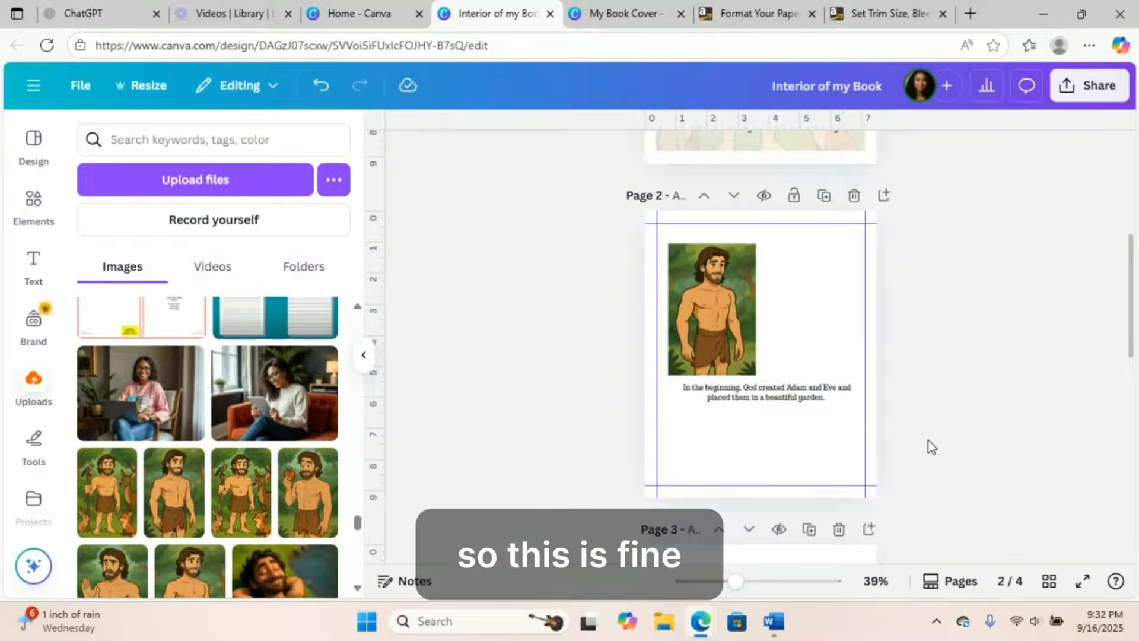
Duplicate page 2 and replace the copy's story text with the passage from "They had everything they needed" through "another chance."
{"action": "left_click", "coordinate": [824, 195]}
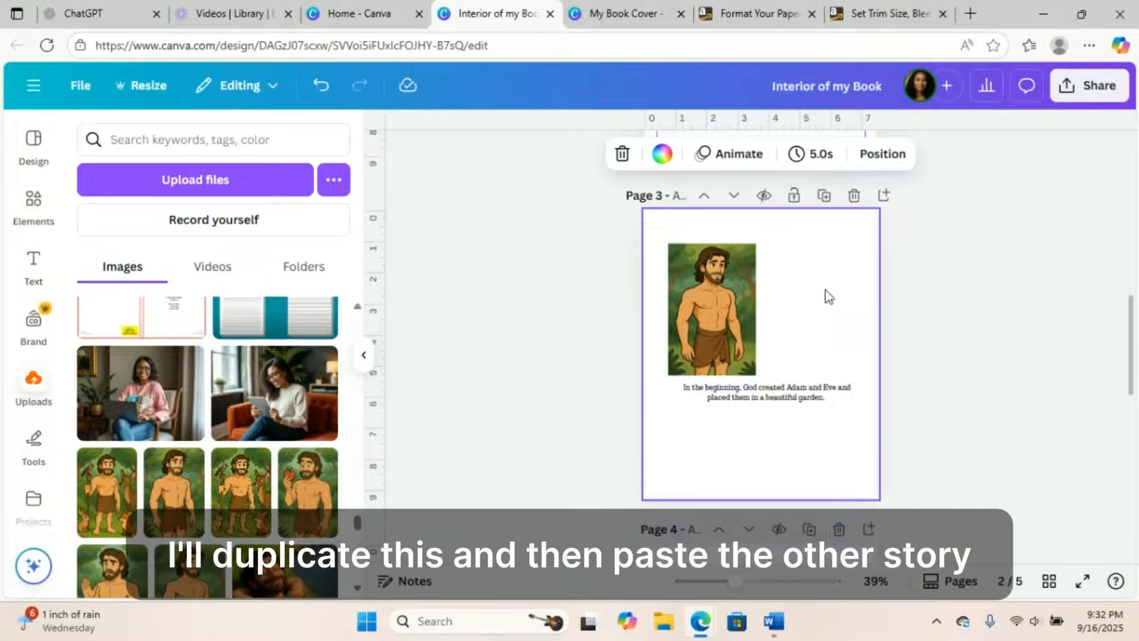
{"action": "double_click", "coordinate": [769, 388]}
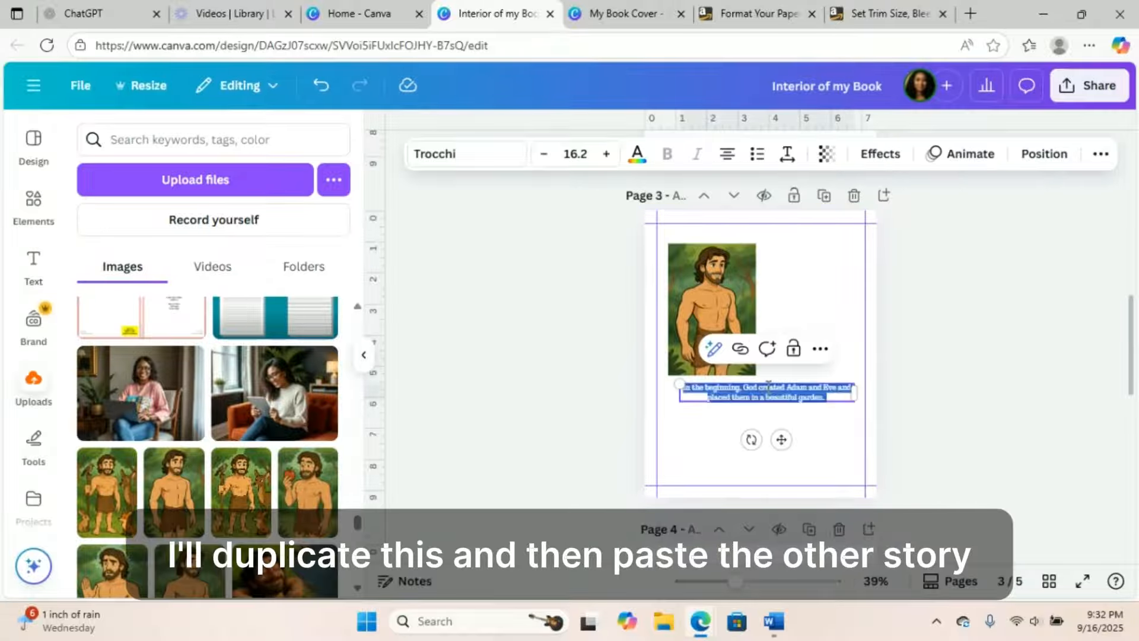
{"action": "key", "text": "ctrl+v"}
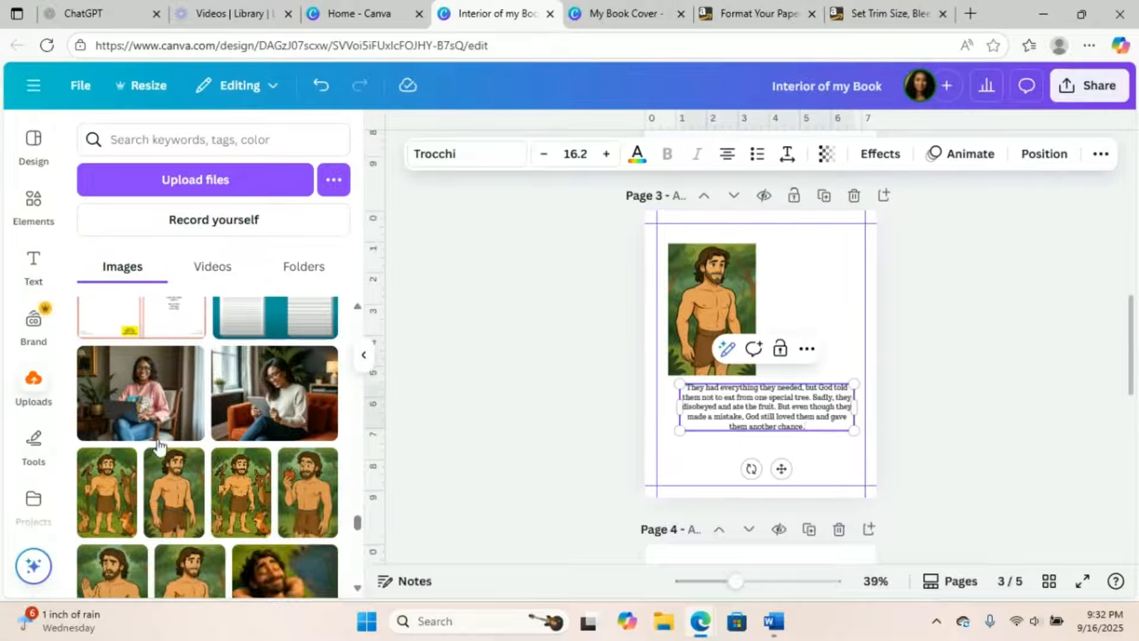
Replace the picture on page 3 with the uploaded image of Adam holding an apple, scaled down and placed above the story text
{"action": "left_click", "coordinate": [713, 295]}
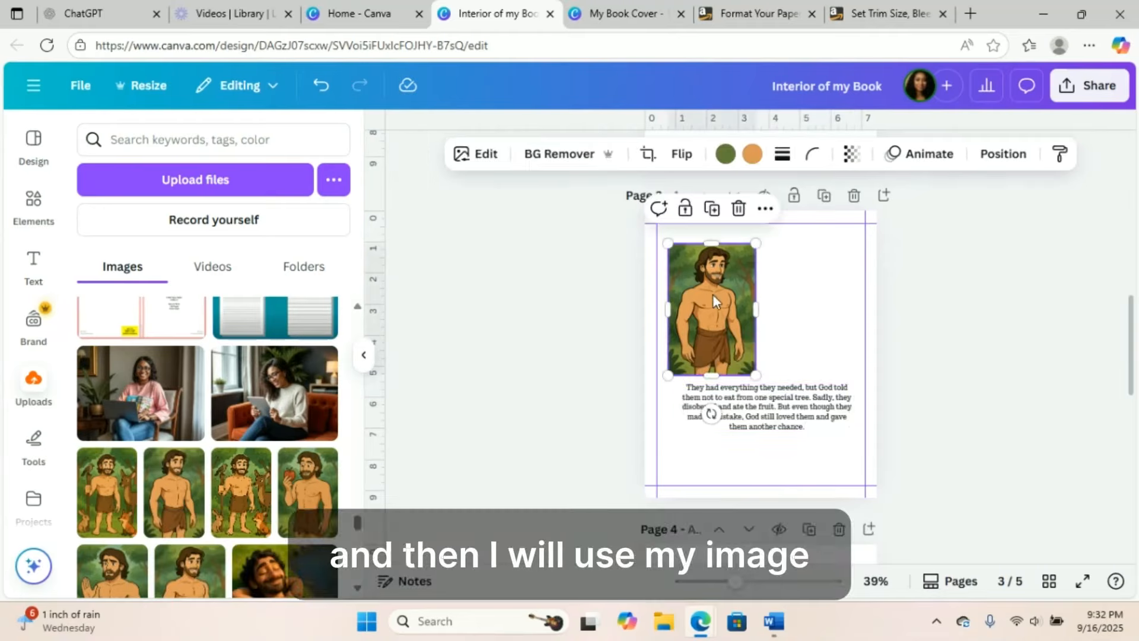
{"action": "key", "text": "Delete"}
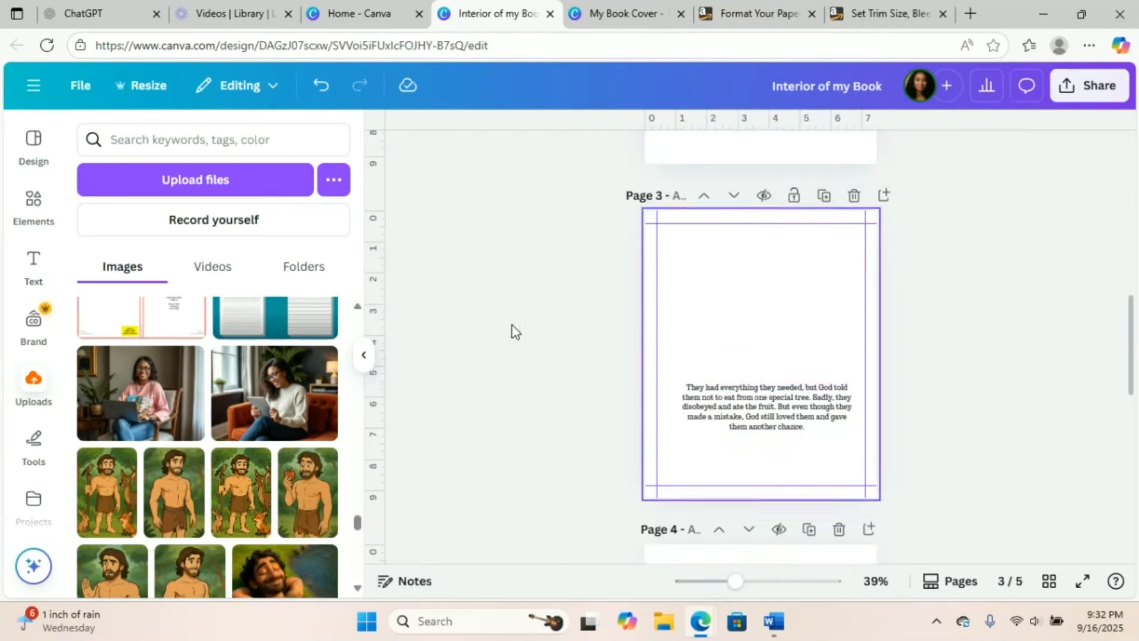
{"action": "left_click", "coordinate": [325, 495]}
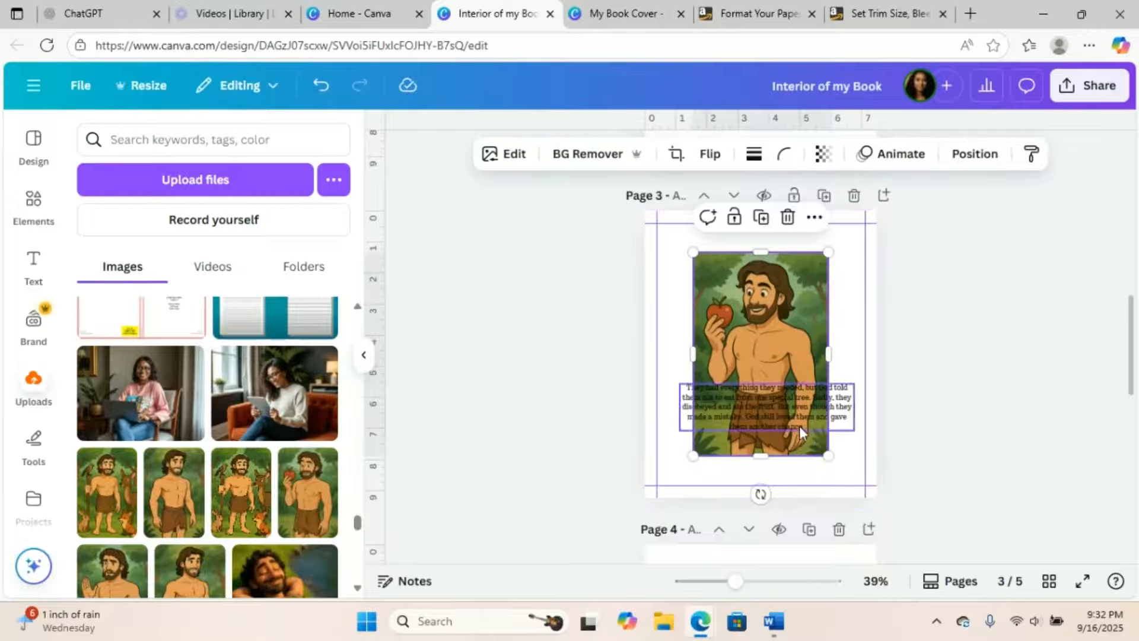
{"action": "left_click_drag", "start_coordinate": [830, 457], "coordinate": [761, 383]}
{"action": "left_click_drag", "start_coordinate": [693, 254], "coordinate": [675, 246]}
{"action": "left_click_drag", "start_coordinate": [725, 280], "coordinate": [705, 277]}
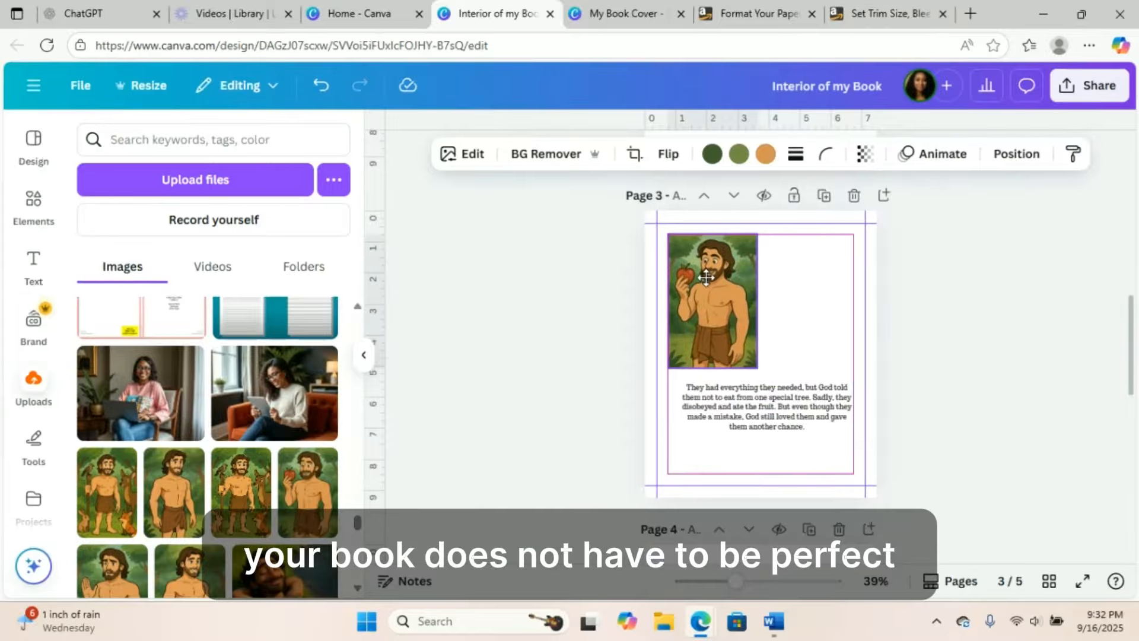
{"action": "left_click", "coordinate": [926, 350]}
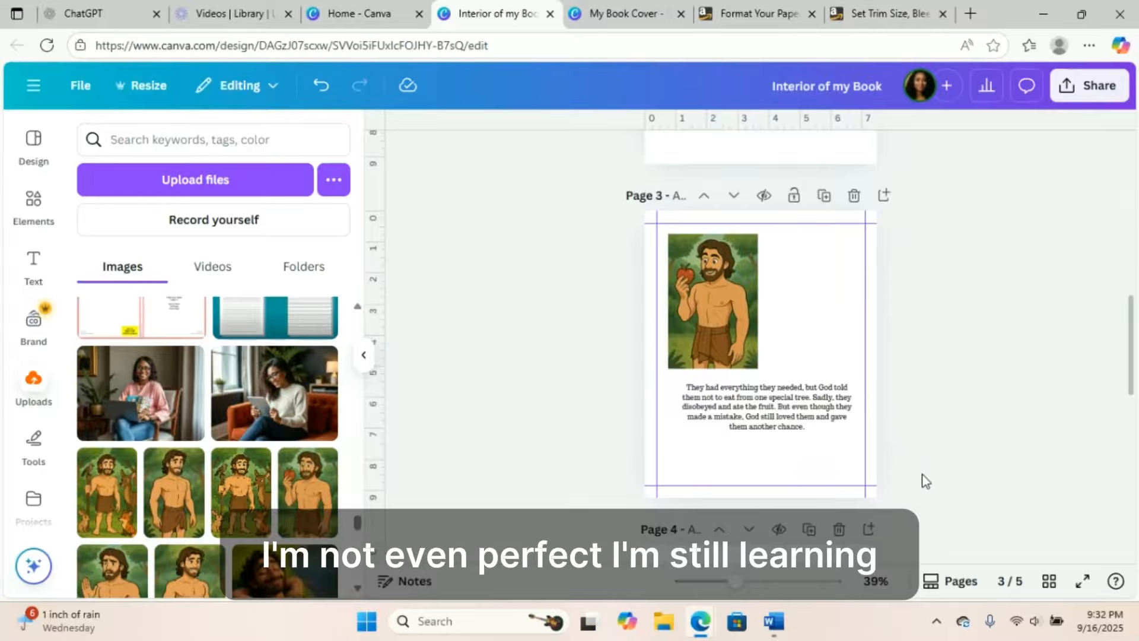
{"action": "mouse_move", "coordinate": [1134, 383]}
{"action": "left_mouse_down"}
{"action": "mouse_move", "coordinate": [1114, 221]}
{"action": "mouse_move", "coordinate": [1136, 421]}
{"action": "mouse_move", "coordinate": [1133, 399]}
{"action": "left_mouse_up"}
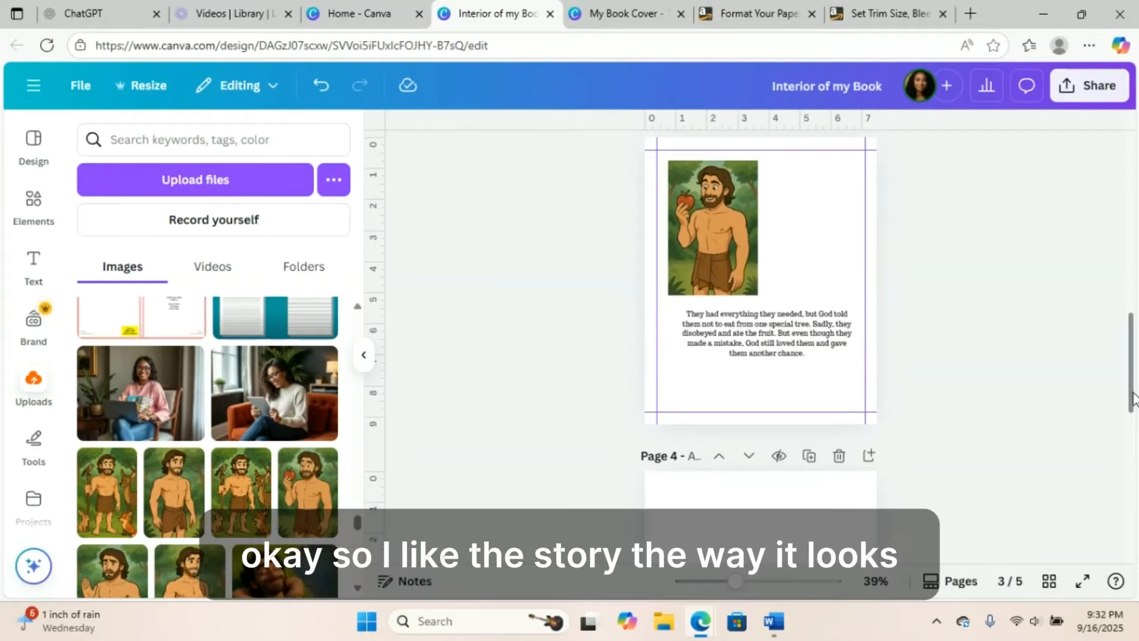
{"action": "scroll", "coordinate": [1118, 316], "scroll_direction": "up", "scroll_amount": 5}
{"action": "left_click_drag", "start_coordinate": [1130, 289], "coordinate": [1131, 401]}
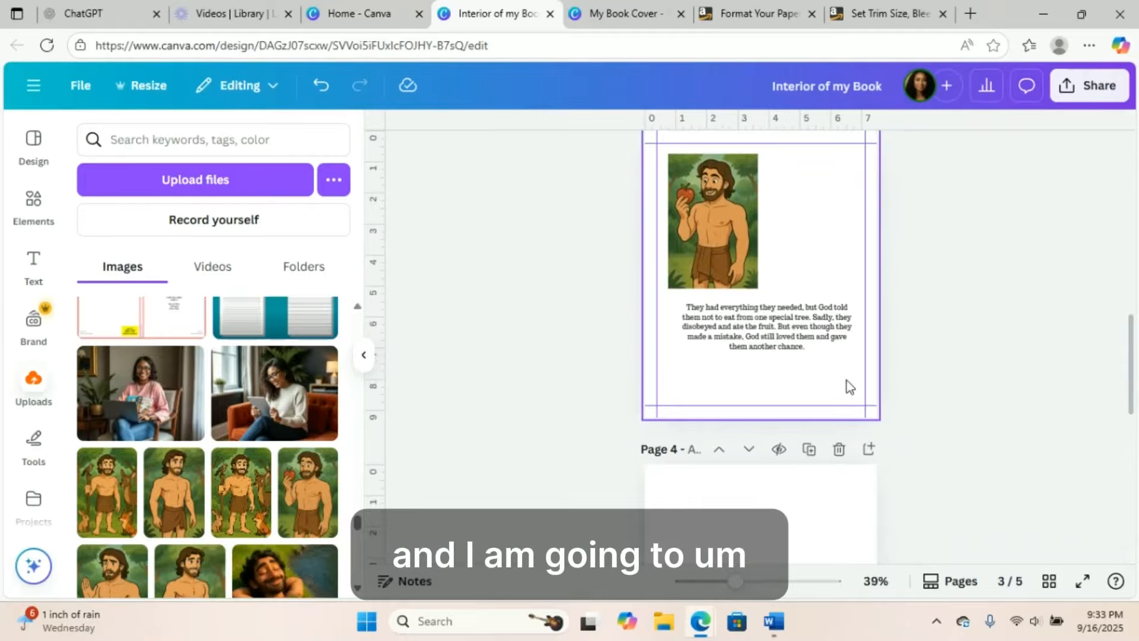
{"action": "left_click", "coordinate": [823, 323]}
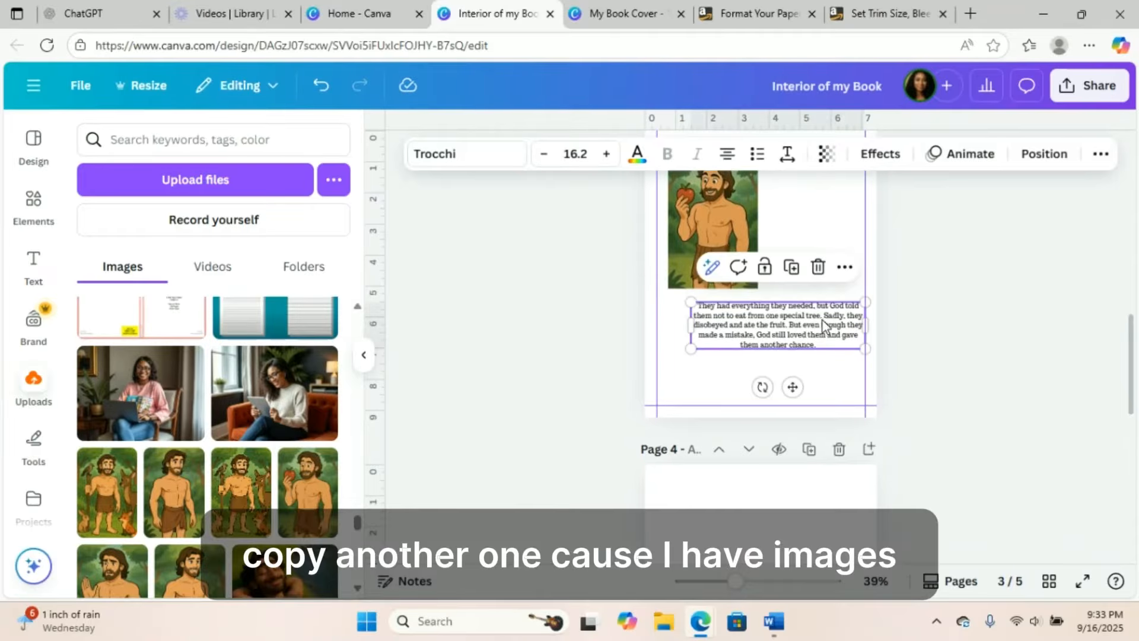
{"action": "key", "text": "ctrl+z"}
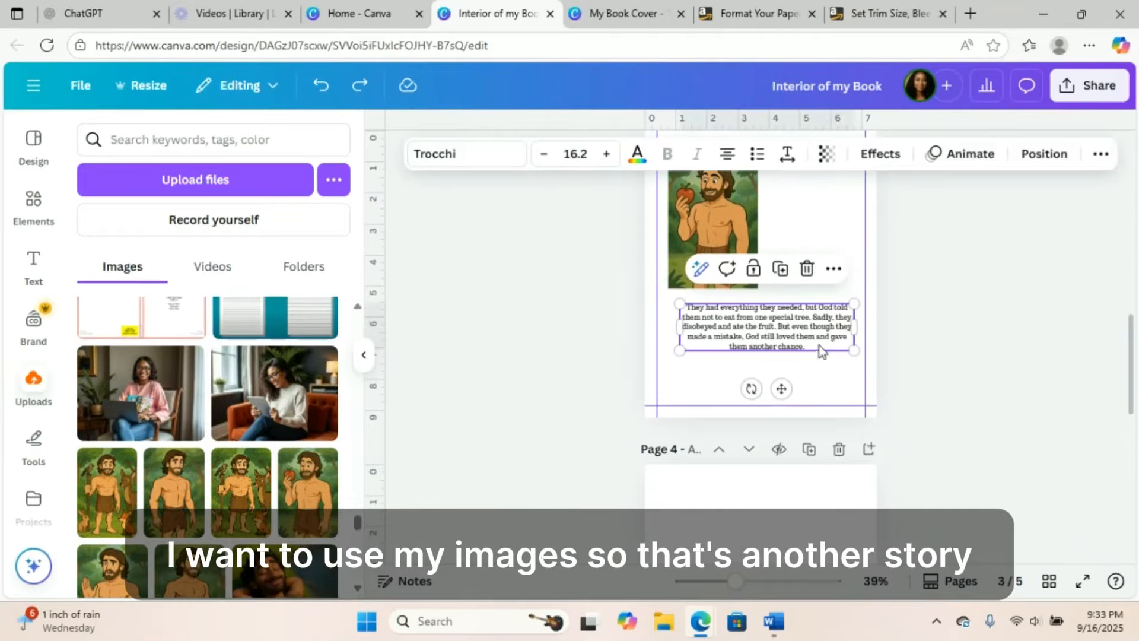
Cut the story text from "Sadly, they disobeyed" through "another chance." out of page 3
{"action": "left_click_drag", "start_coordinate": [816, 319], "coordinate": [825, 358]}
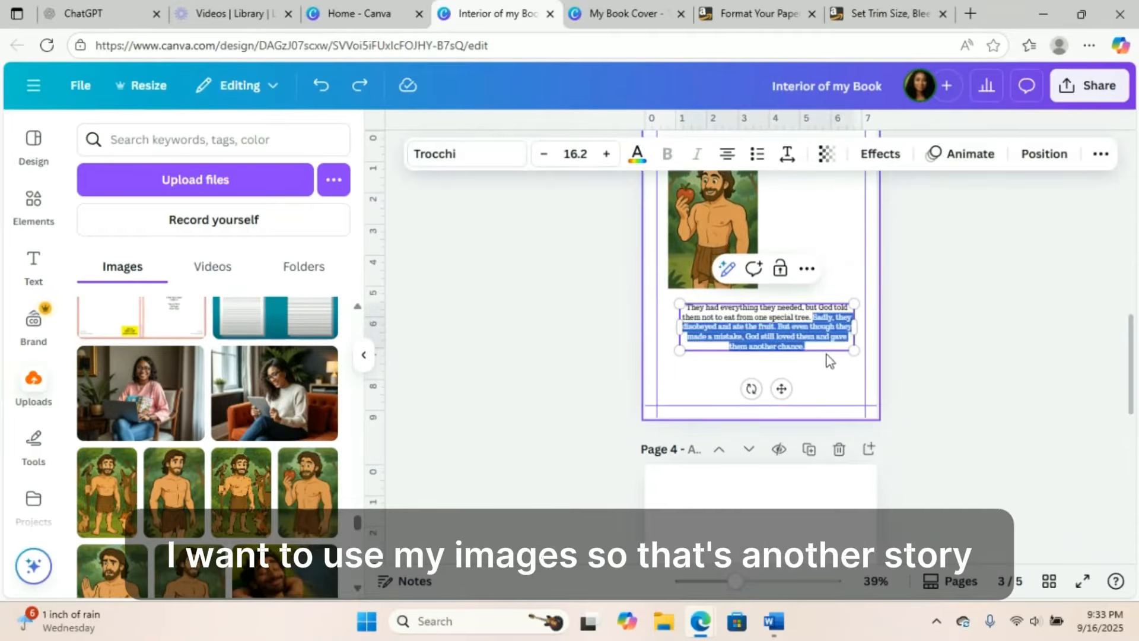
{"action": "key", "text": "ctrl+x"}
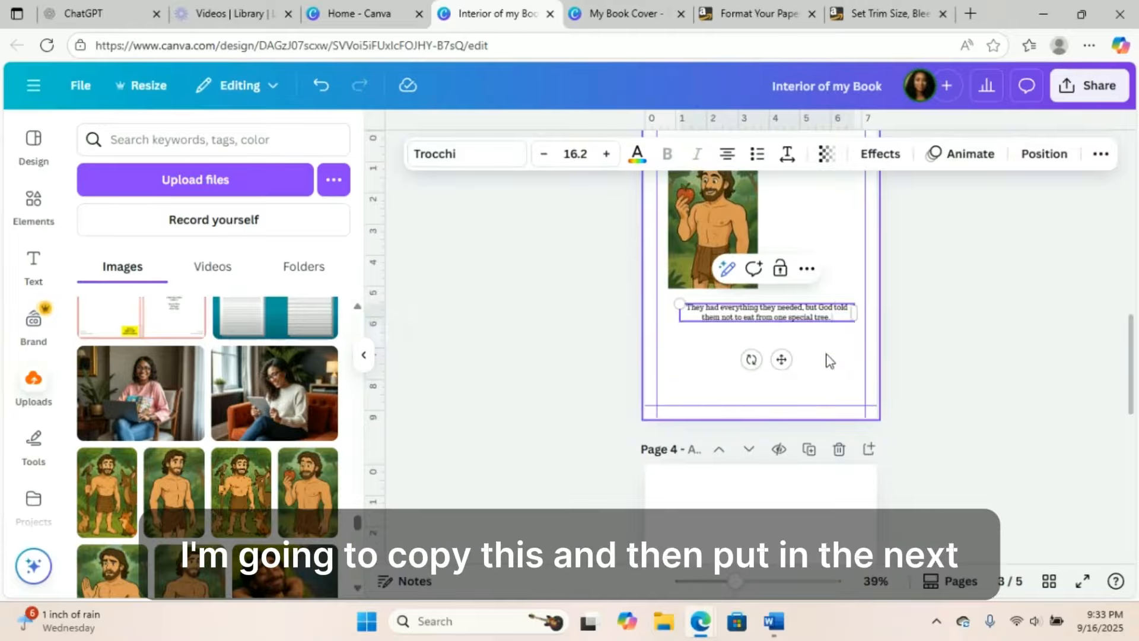
{"action": "left_click", "coordinate": [903, 355]}
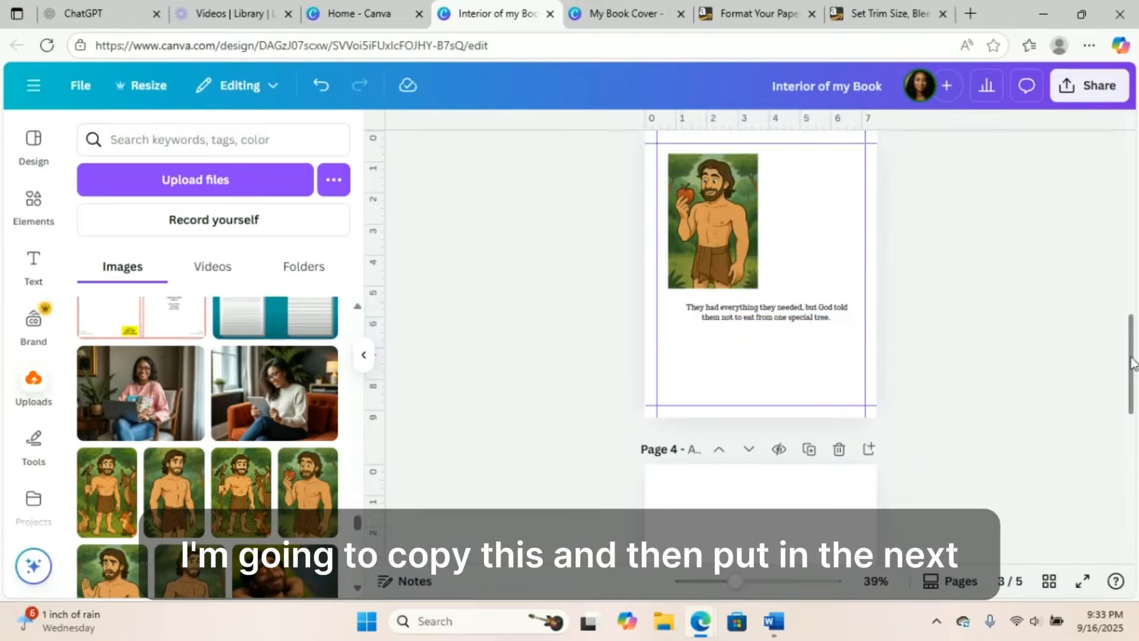
Duplicate page 3 and paste the cut passage beginning "Sadly, they disobeyed" over the story text on the new page 4
{"action": "left_click_drag", "start_coordinate": [1132, 363], "coordinate": [1132, 332]}
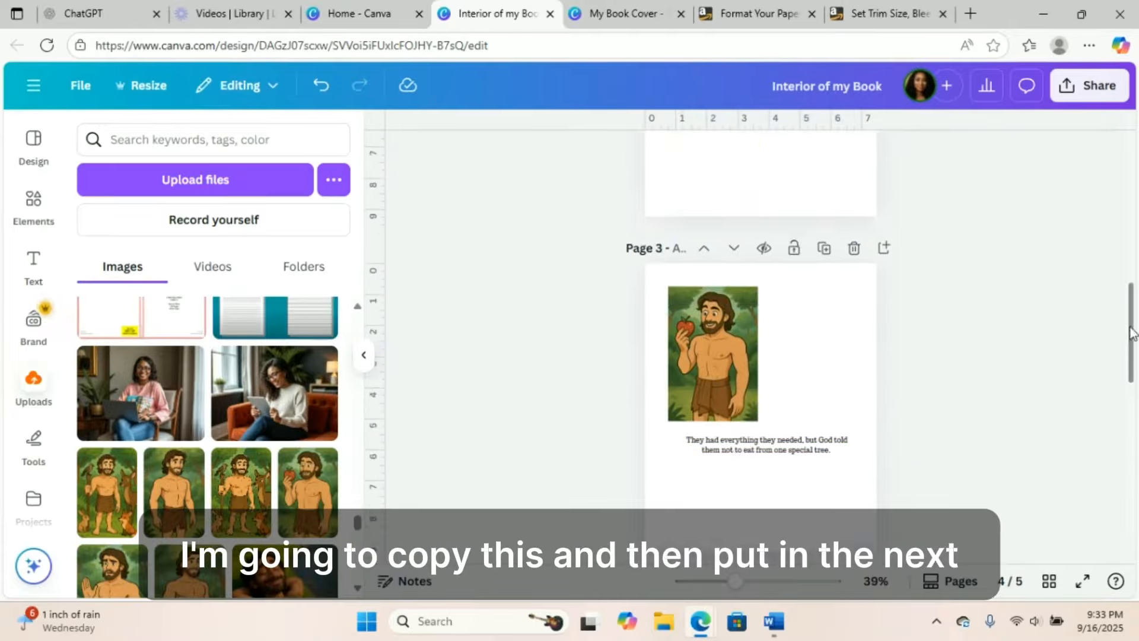
{"action": "left_click", "coordinate": [825, 249]}
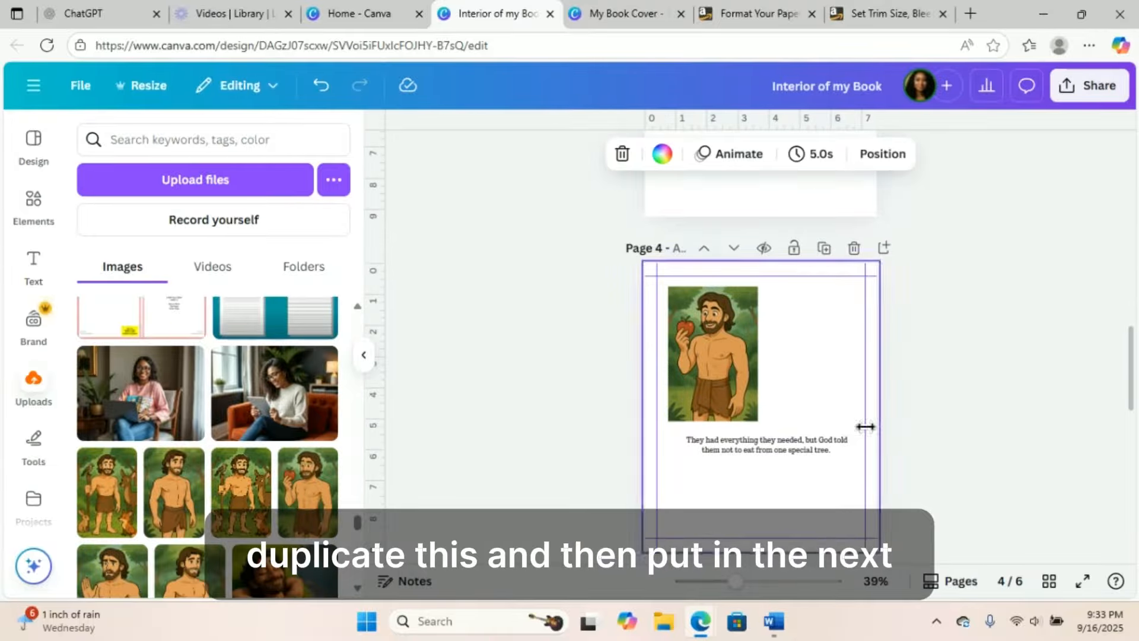
{"action": "left_click", "coordinate": [789, 456]}
{"action": "left_click", "coordinate": [788, 455]}
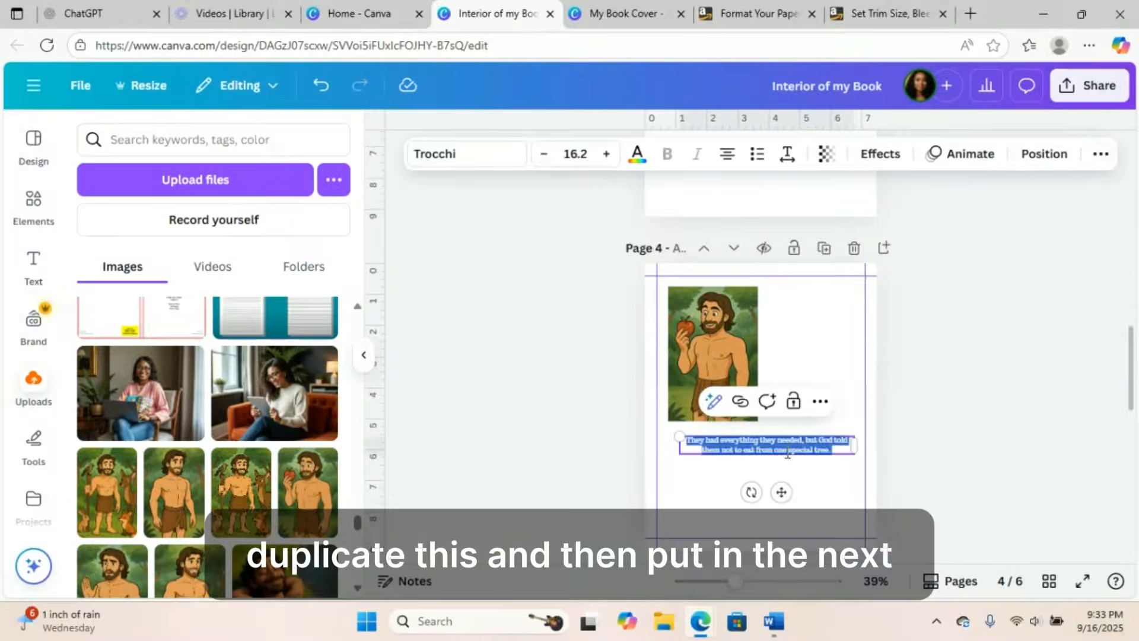
{"action": "key", "text": "ctrl+v"}
{"action": "left_click", "coordinate": [818, 518]}
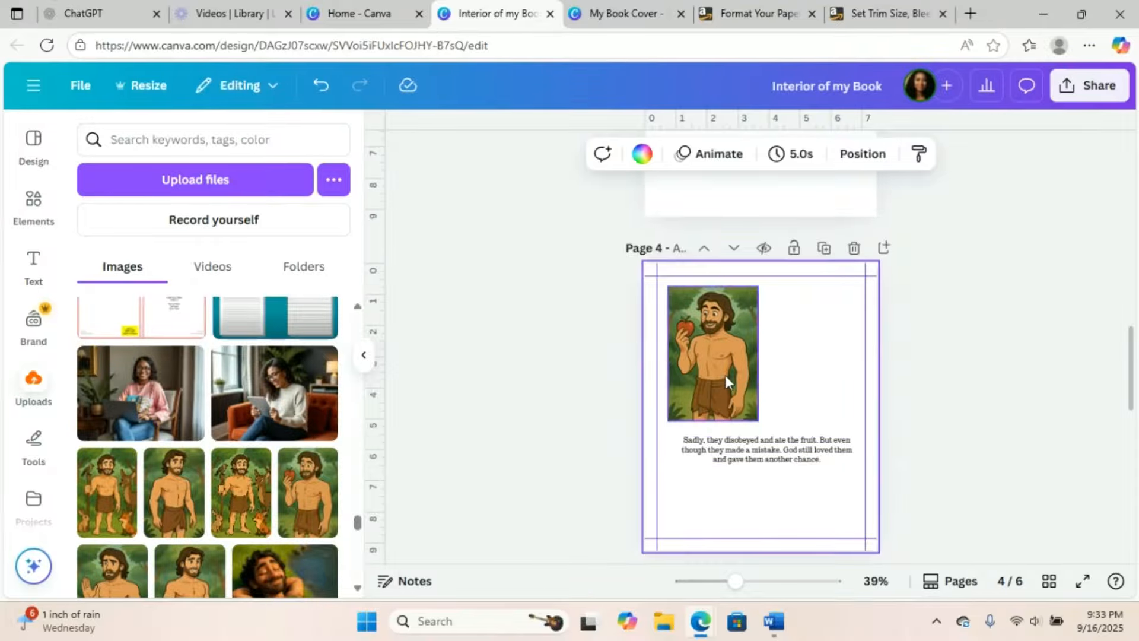
Replace the apple picture on page 4 with the uploaded image of worried Adam raising his hand
{"action": "left_click", "coordinate": [723, 374]}
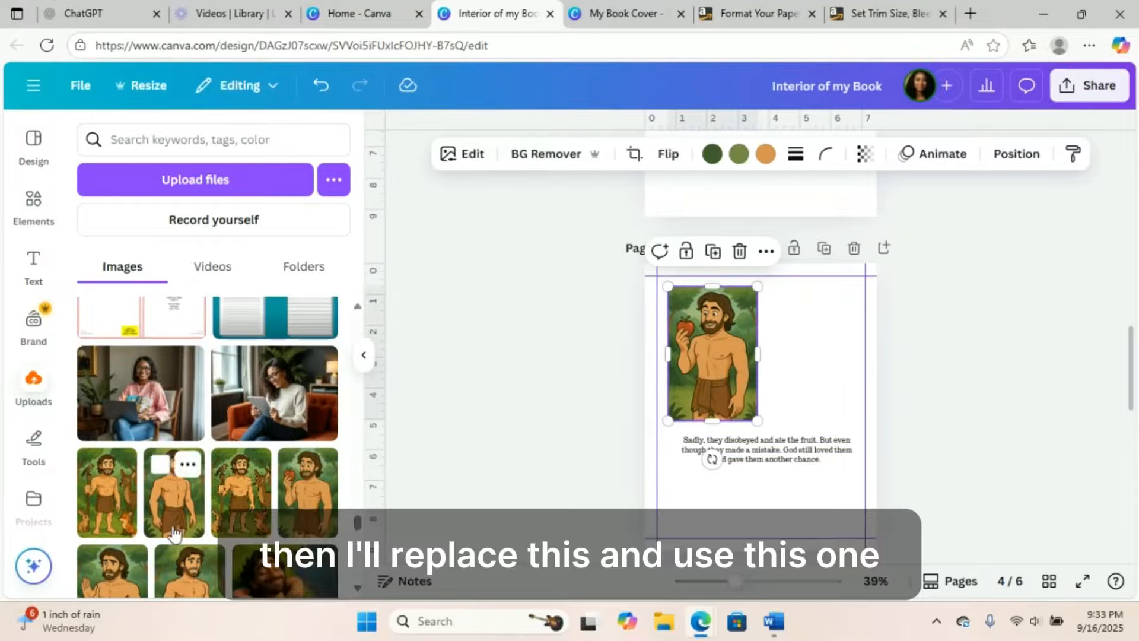
{"action": "left_click", "coordinate": [132, 561]}
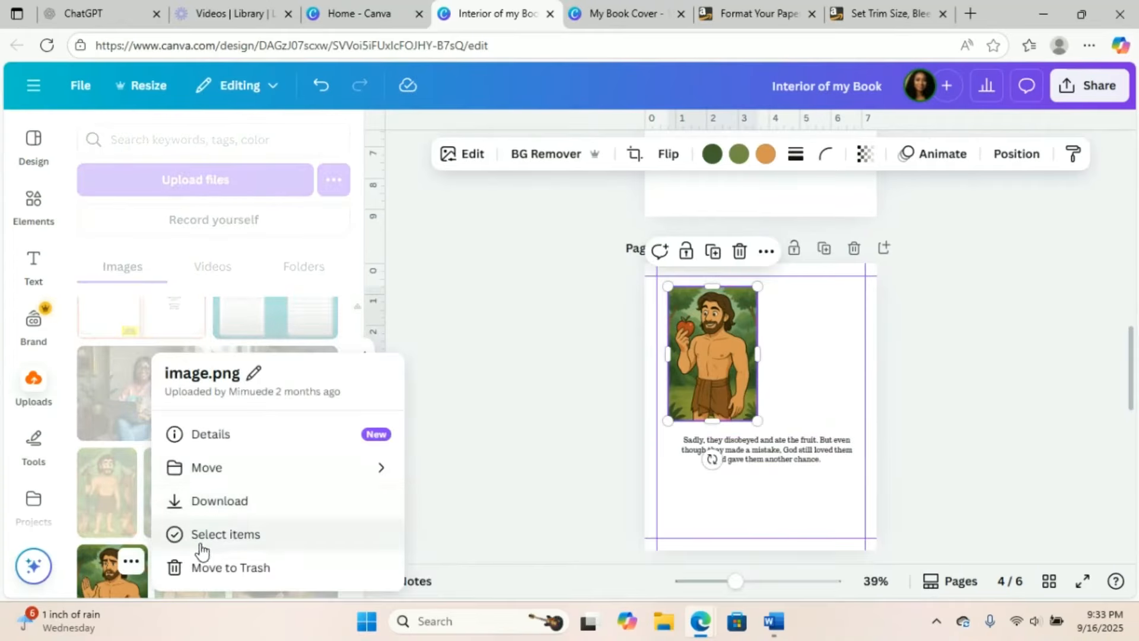
{"action": "left_click", "coordinate": [108, 574]}
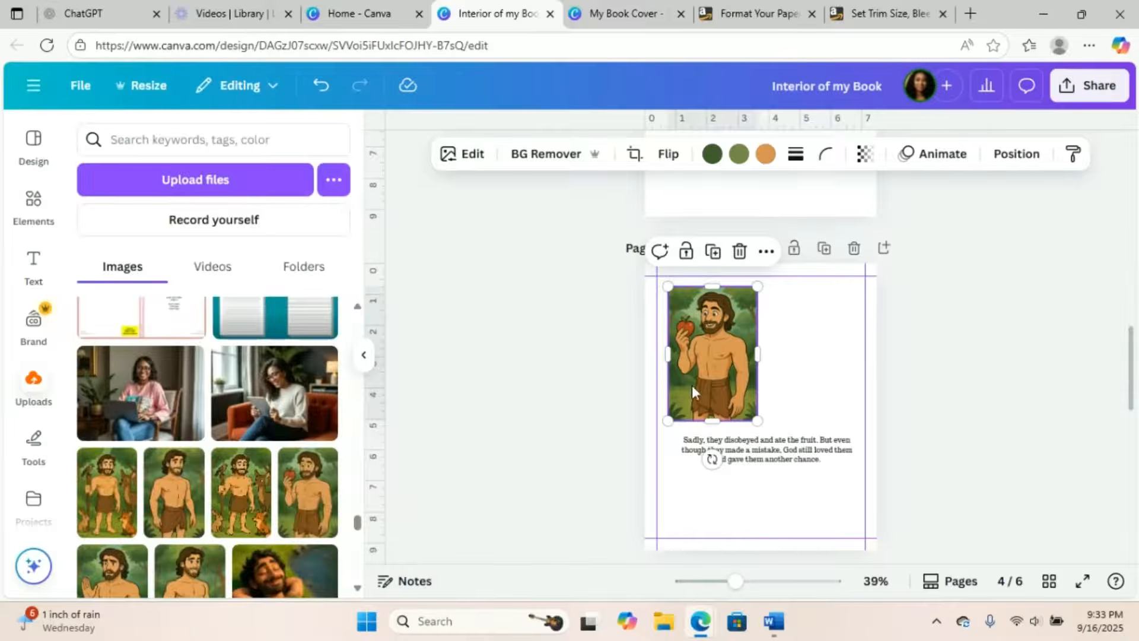
{"action": "left_click", "coordinate": [115, 574]}
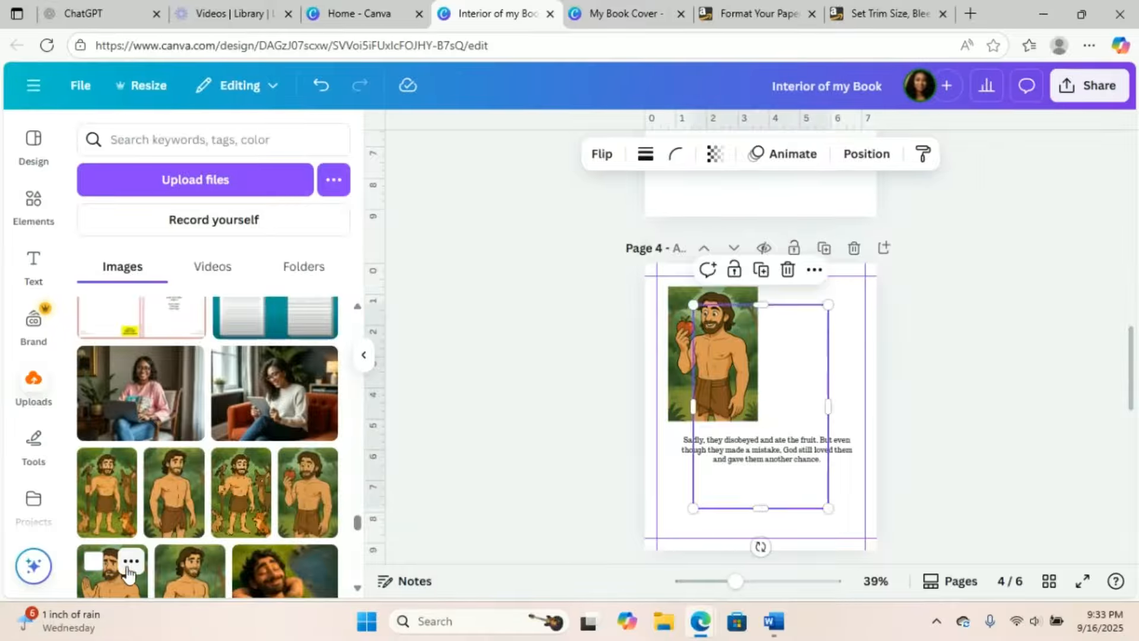
{"action": "left_click", "coordinate": [126, 578]}
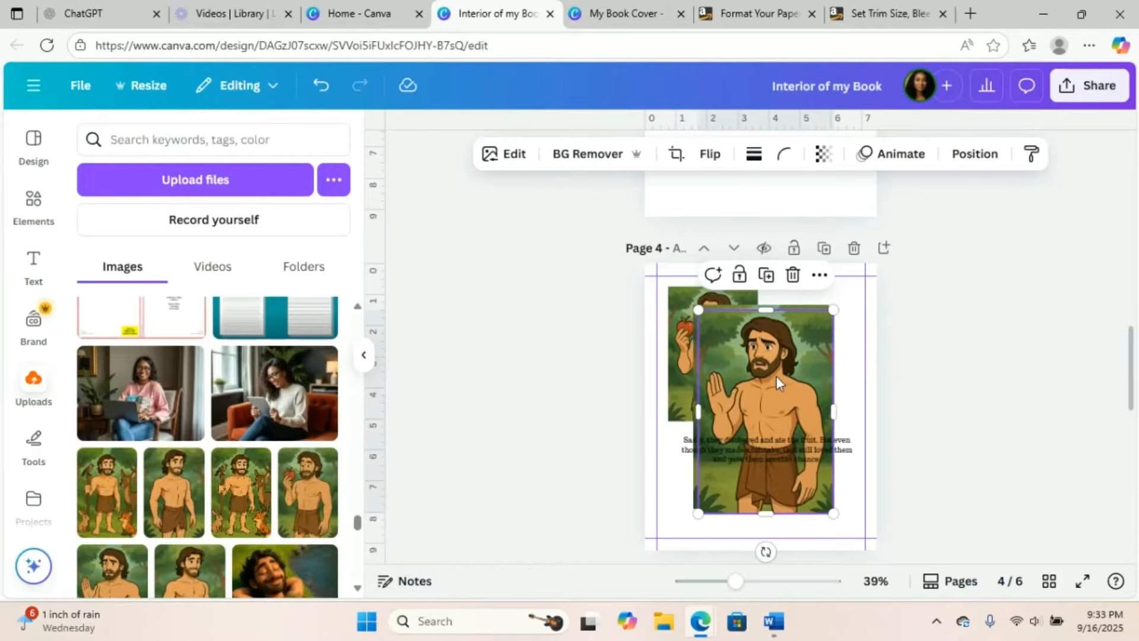
{"action": "left_click_drag", "start_coordinate": [776, 375], "coordinate": [736, 331]}
{"action": "left_click", "coordinate": [678, 346]}
{"action": "key", "text": "Delete"}
{"action": "left_click", "coordinate": [762, 350]}
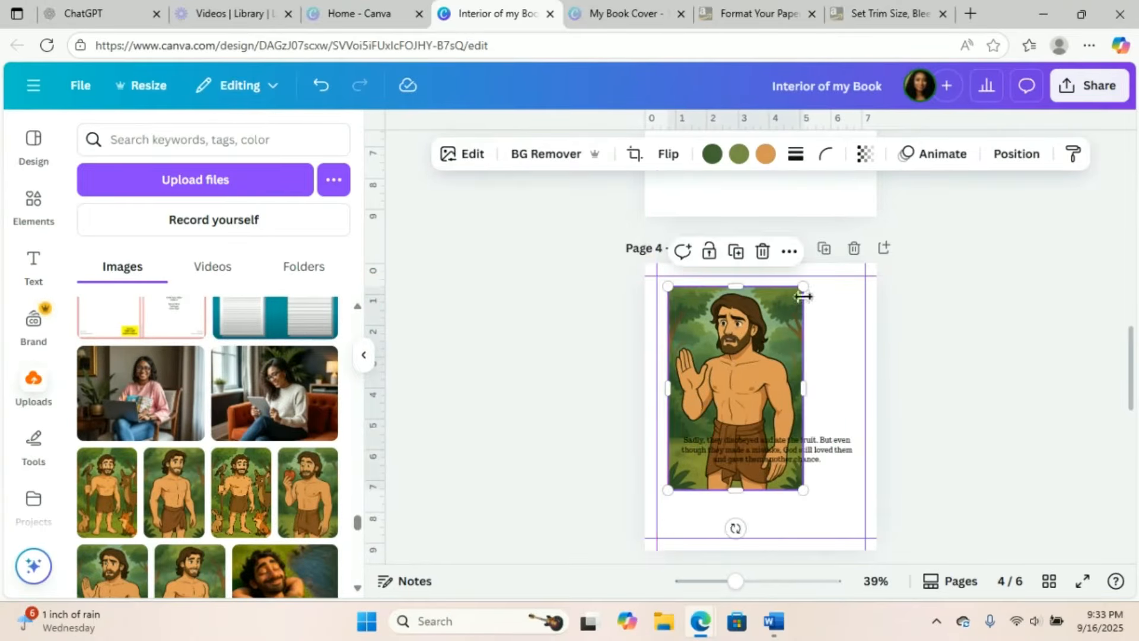
Scale down the new picture on page 4 and place it above the story text inside the margin guides
{"action": "left_click_drag", "start_coordinate": [804, 286], "coordinate": [773, 340]}
{"action": "left_click_drag", "start_coordinate": [731, 383], "coordinate": [733, 327]}
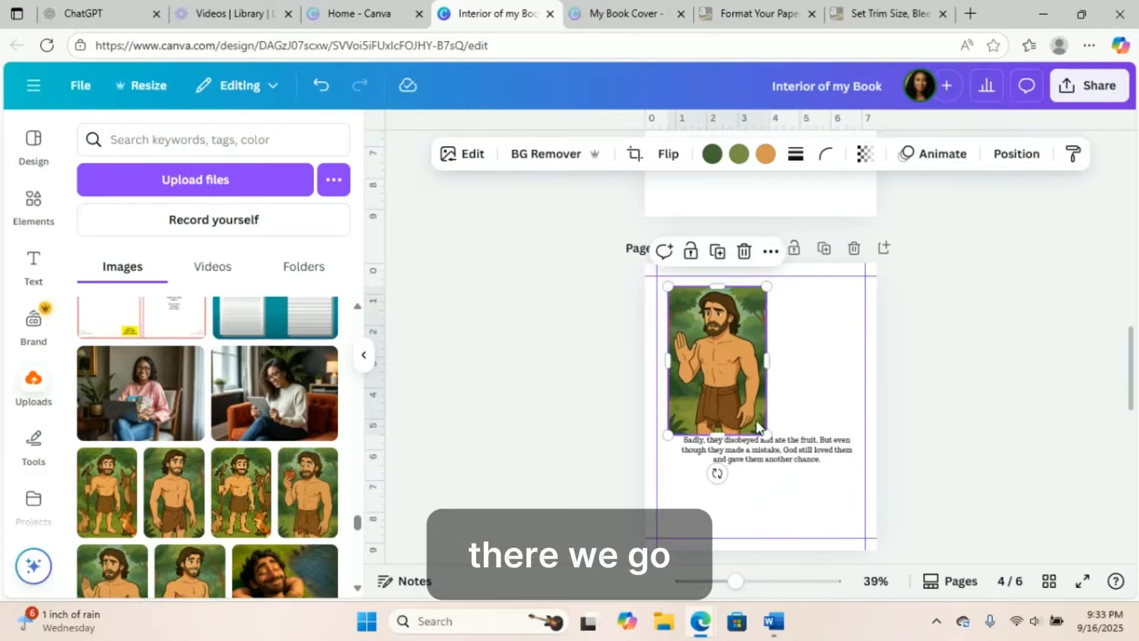
{"action": "left_click_drag", "start_coordinate": [766, 436], "coordinate": [760, 426]}
{"action": "left_click", "coordinate": [938, 436]}
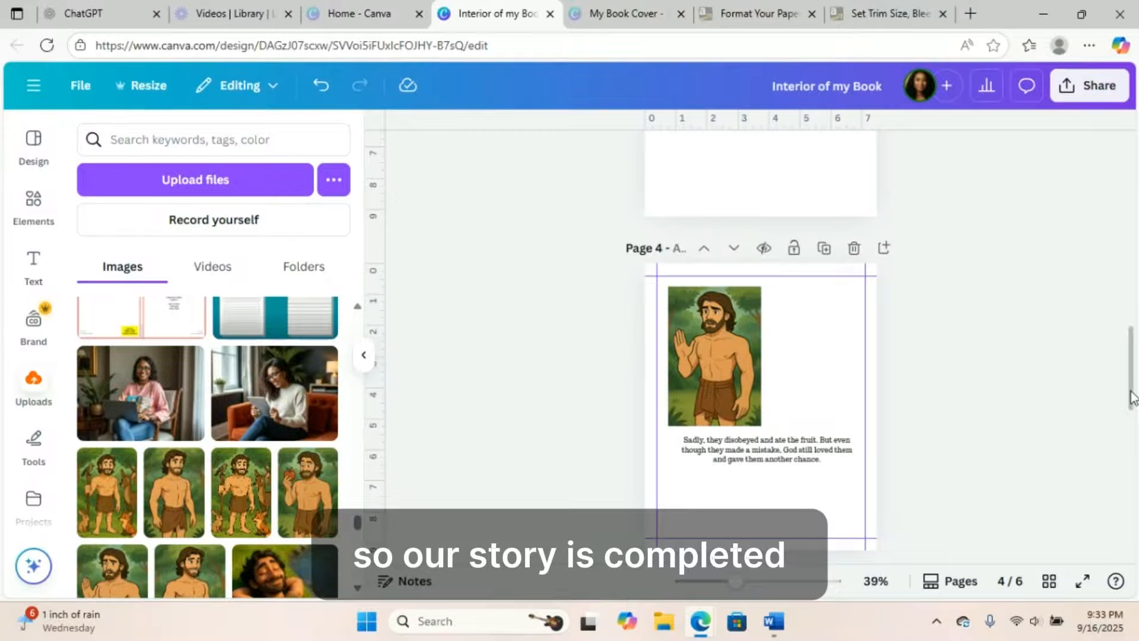
Switch to the Word document and select the "Lessons & Facts in this Story" section with its bullet points
{"action": "scroll", "coordinate": [1131, 397], "scroll_direction": "down", "scroll_amount": 3}
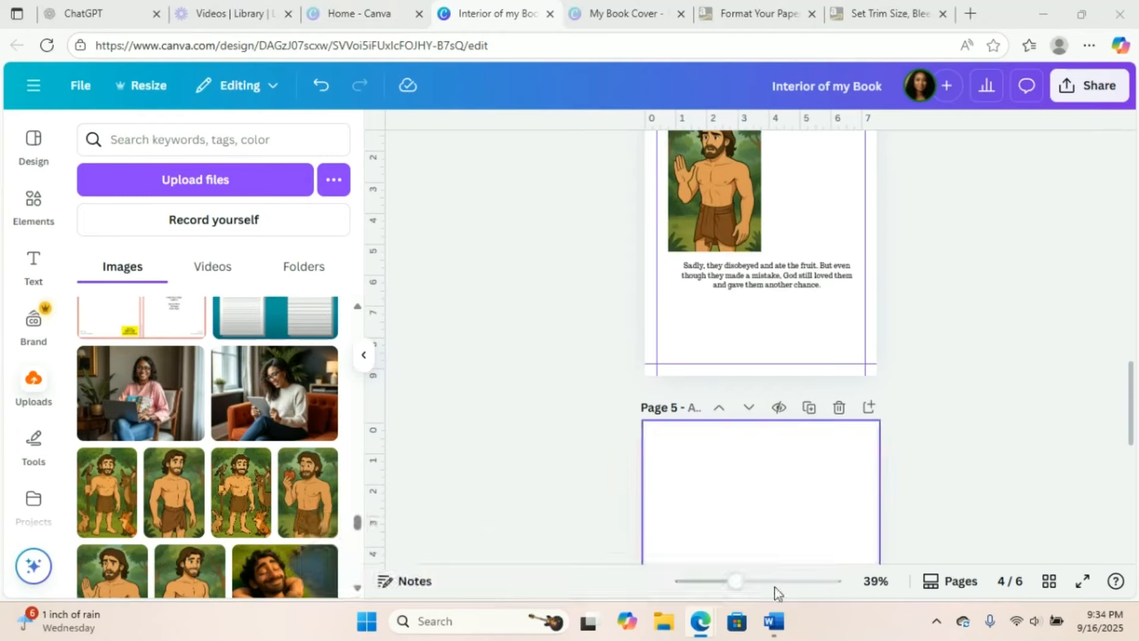
{"action": "left_click", "coordinate": [774, 622]}
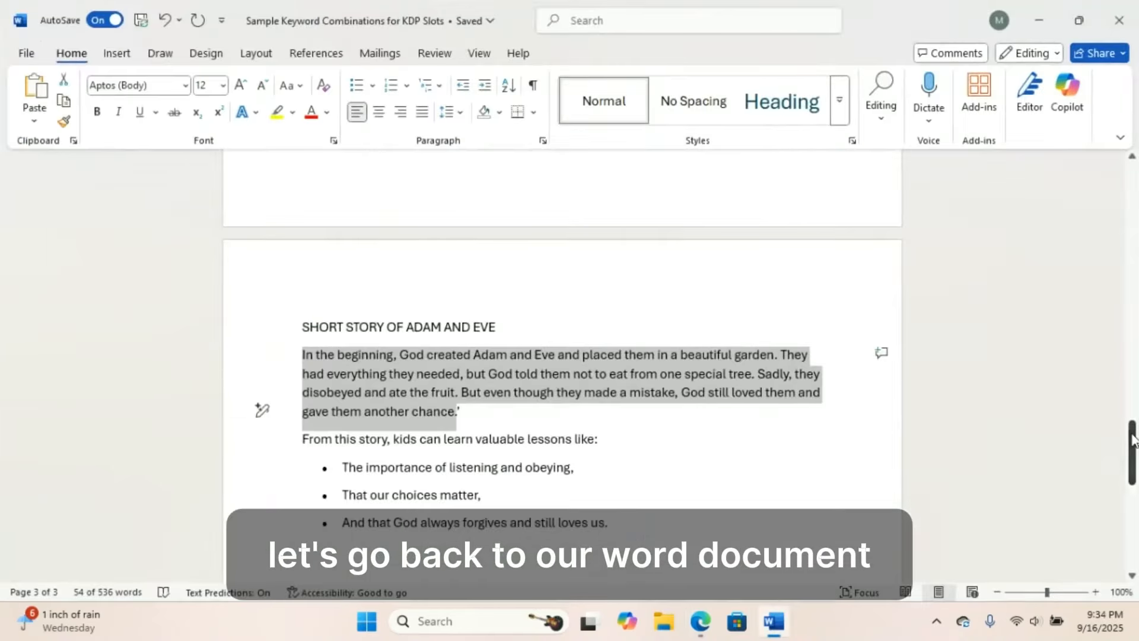
{"action": "left_click_drag", "start_coordinate": [1123, 444], "coordinate": [1124, 353]}
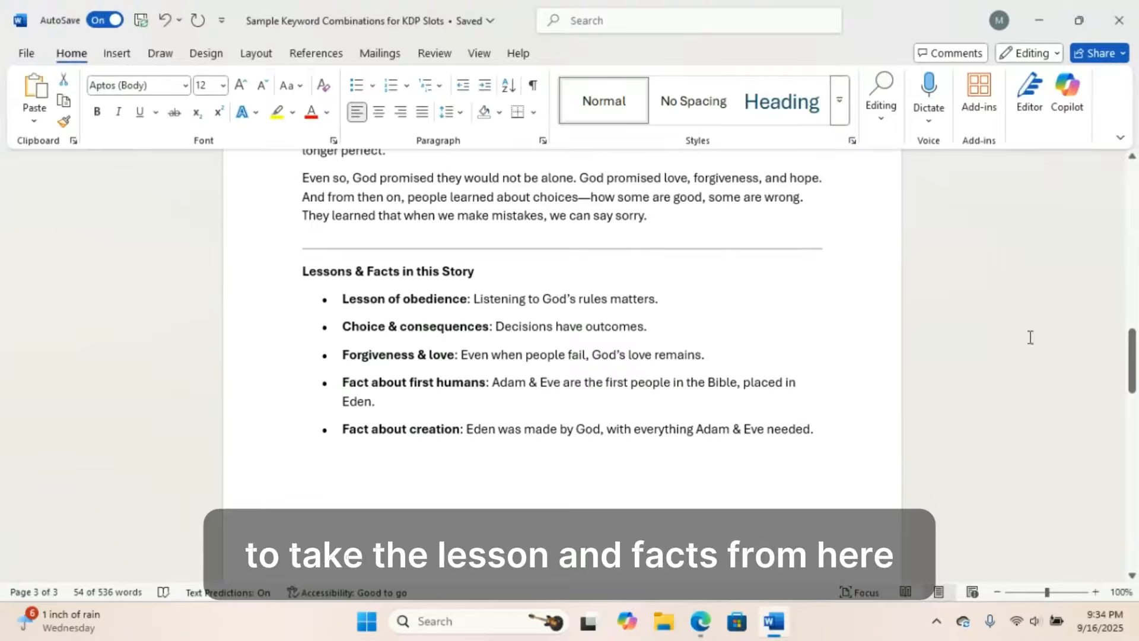
{"action": "left_click_drag", "start_coordinate": [308, 282], "coordinate": [822, 440]}
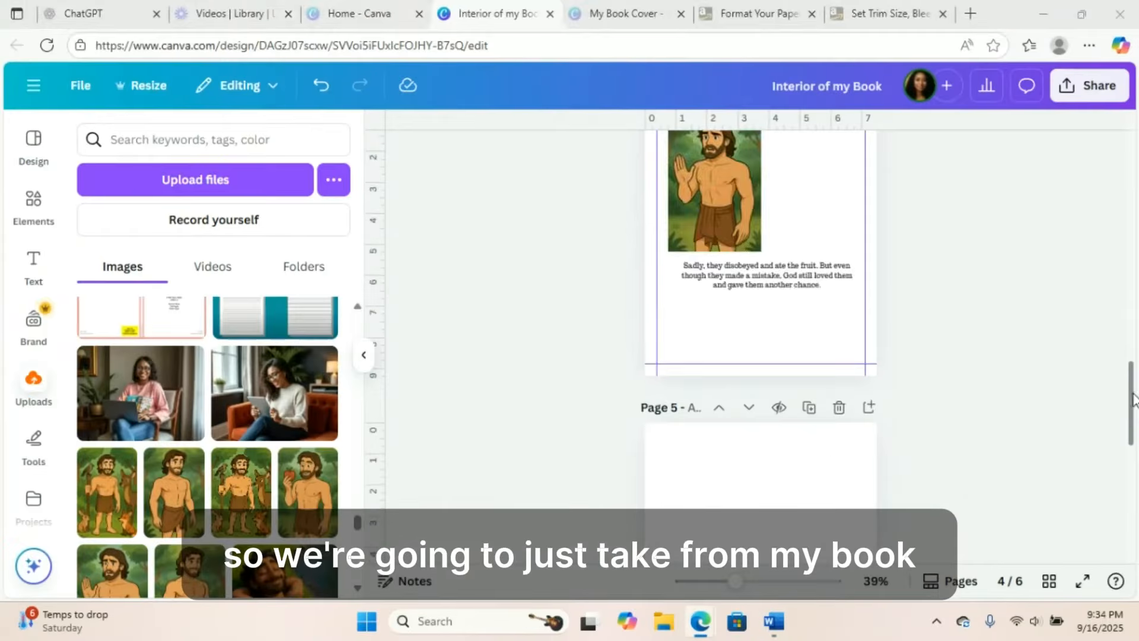
Copy the lake and trees background from the My Book Cover design and paste it onto page 5 of the interior
{"action": "scroll", "coordinate": [763, 381], "scroll_direction": "down", "scroll_amount": 2}
{"action": "left_click", "coordinate": [614, 13]}
{"action": "left_click", "coordinate": [692, 429]}
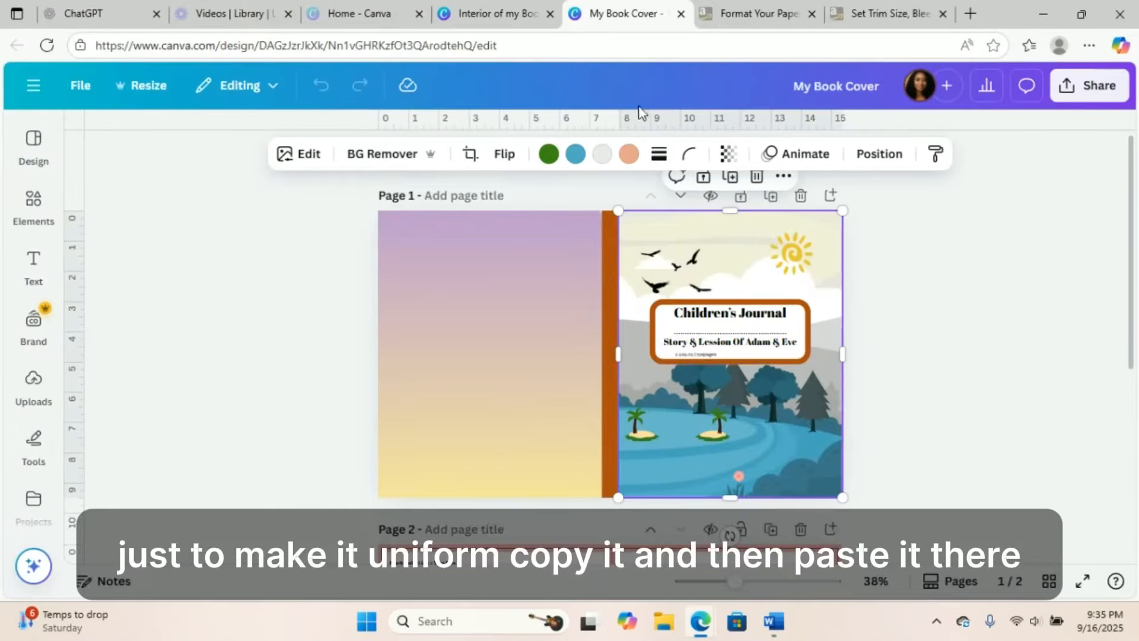
{"action": "left_click", "coordinate": [502, 14]}
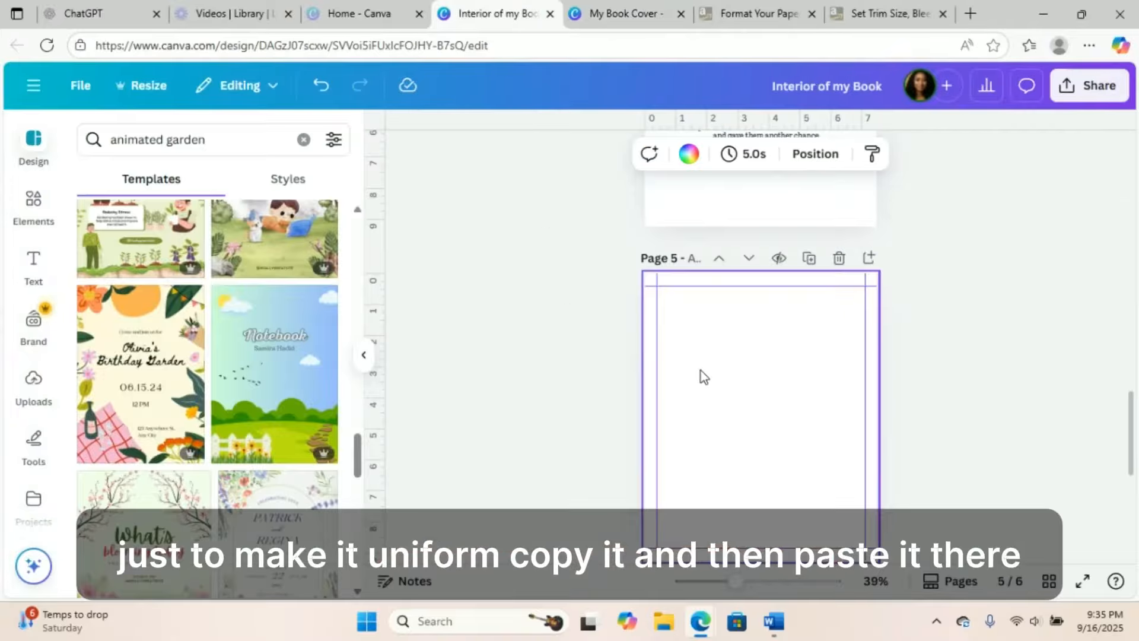
{"action": "key", "text": "ctrl+v"}
{"action": "right_click", "coordinate": [718, 397]}
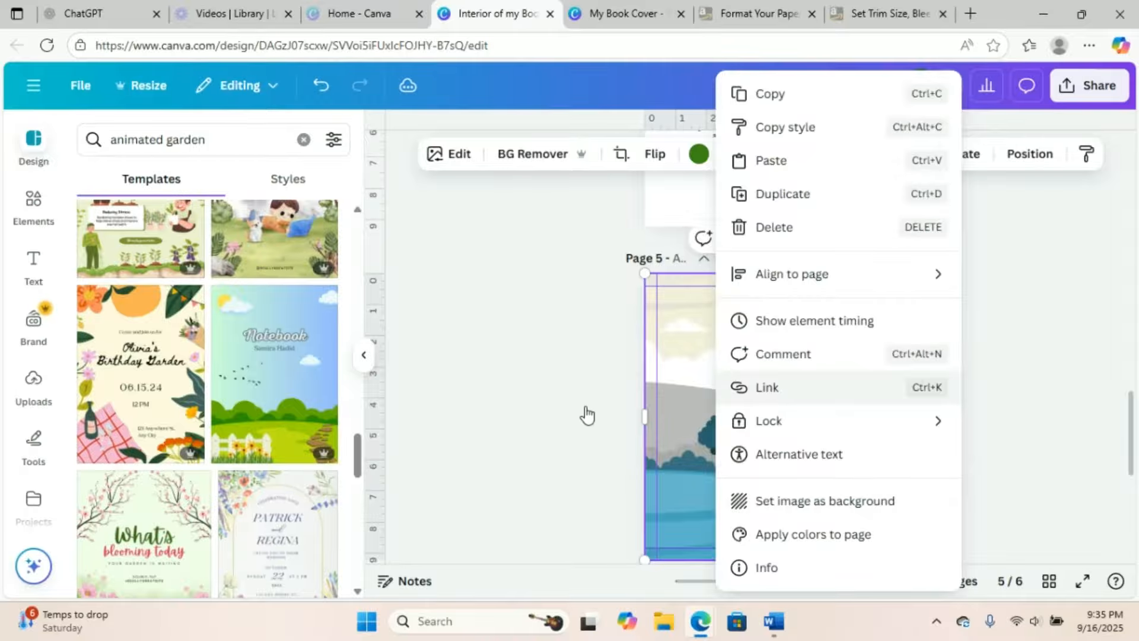
{"action": "left_click", "coordinate": [794, 438]}
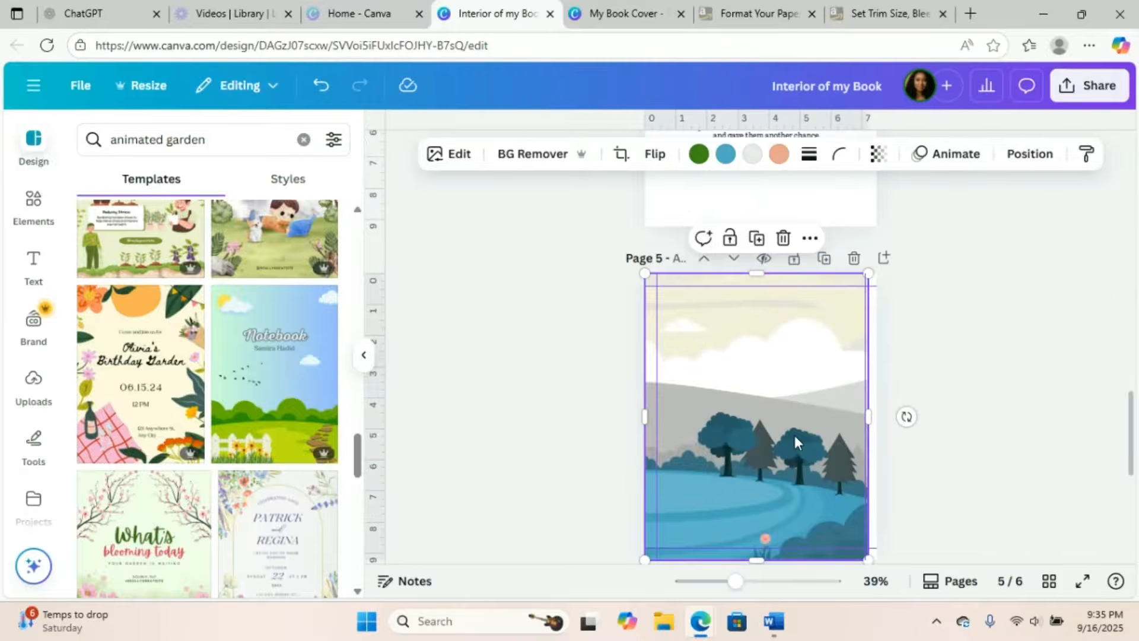
Enlarge the lake and trees background to cover the full width of page 5 and fade it by lowering its opacity
{"action": "left_click_drag", "start_coordinate": [868, 417], "coordinate": [885, 417]}
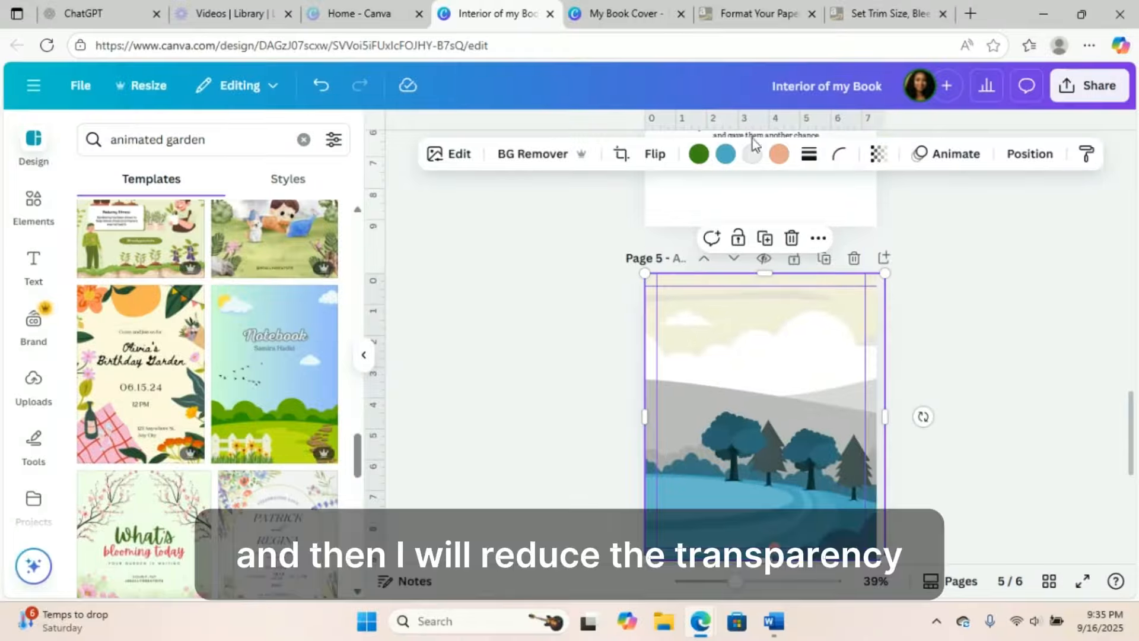
{"action": "left_click", "coordinate": [877, 156]}
{"action": "left_click_drag", "start_coordinate": [917, 230], "coordinate": [829, 225]}
{"action": "left_click", "coordinate": [777, 394]}
{"action": "left_click", "coordinate": [1104, 446]}
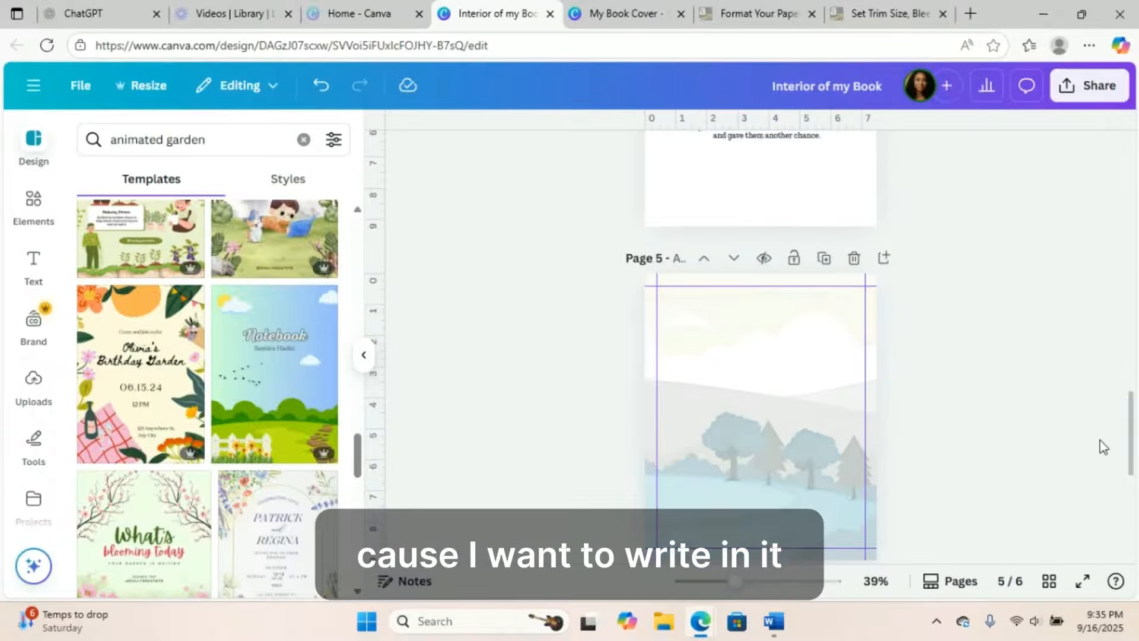
Copy the story text box from page 4, paste it onto page 5 and move it to the middle of the page
{"action": "left_click_drag", "start_coordinate": [1129, 434], "coordinate": [1114, 399]}
{"action": "left_click", "coordinate": [794, 289]}
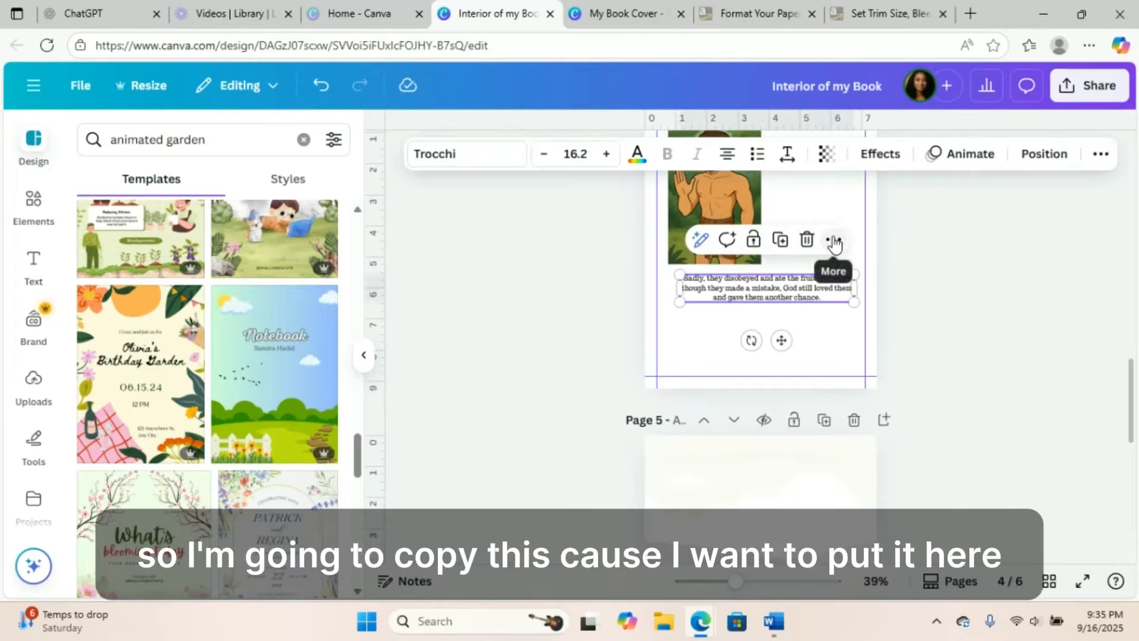
{"action": "left_click", "coordinate": [834, 239]}
{"action": "left_click", "coordinate": [874, 286]}
{"action": "left_click", "coordinate": [768, 511]}
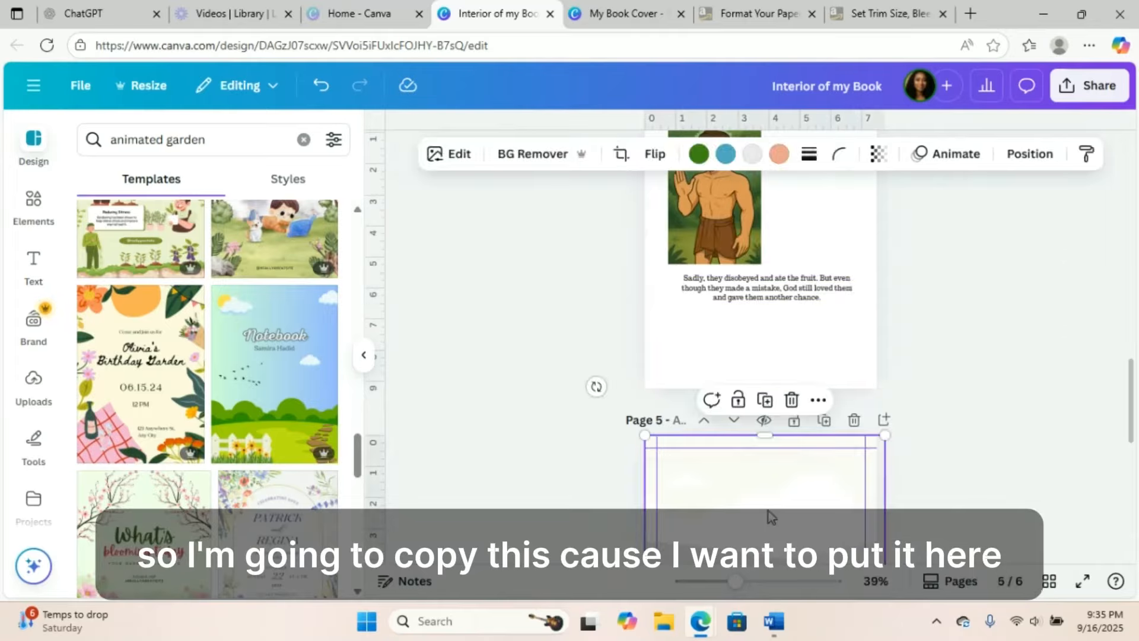
{"action": "key", "text": "ctrl+v"}
{"action": "left_click_drag", "start_coordinate": [1131, 430], "coordinate": [1132, 466]}
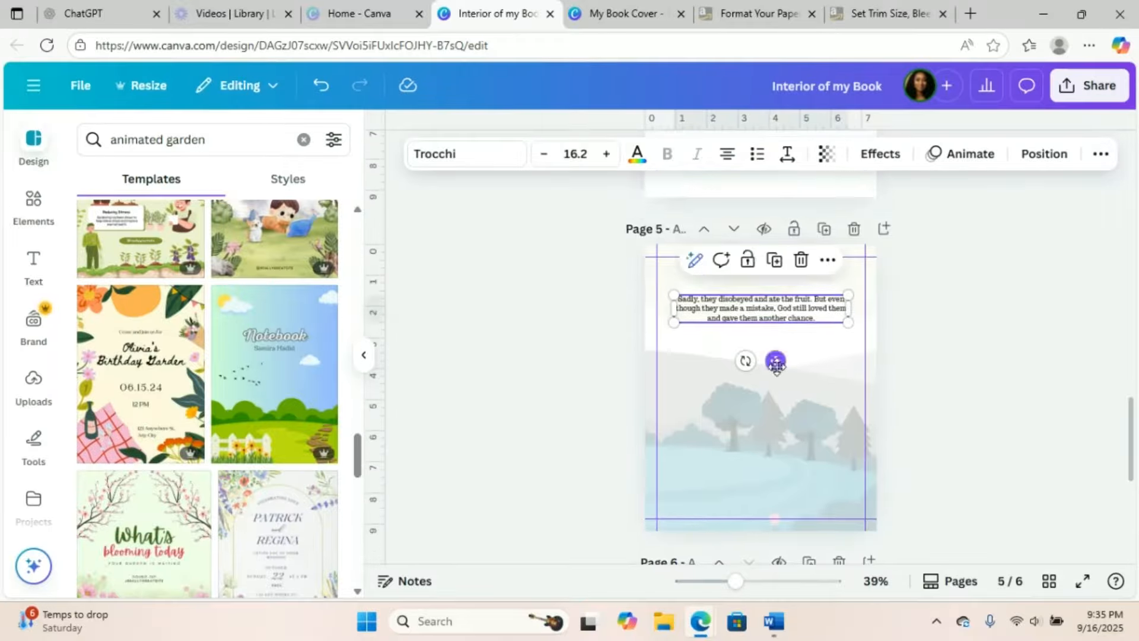
{"action": "left_click_drag", "start_coordinate": [776, 357], "coordinate": [781, 451]}
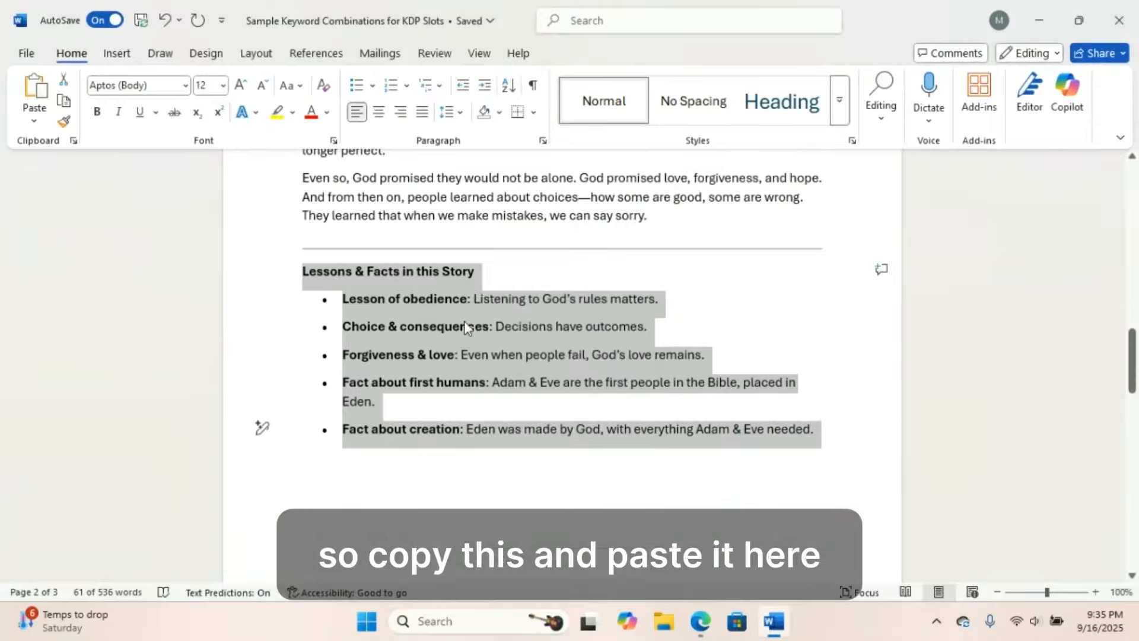
Copy the "Lessons & Facts in this Story" section from the Word document and paste it over the text in page 5's text box
{"action": "right_click", "coordinate": [464, 325]}
{"action": "left_click", "coordinate": [521, 306]}
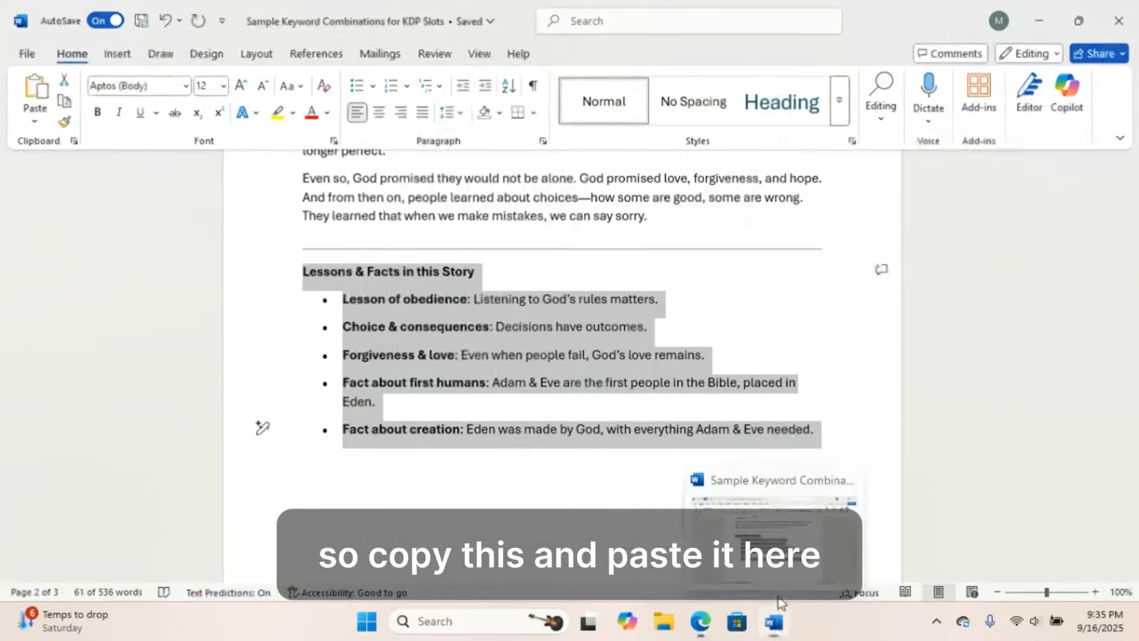
{"action": "left_click", "coordinate": [772, 620]}
{"action": "double_click", "coordinate": [752, 382]}
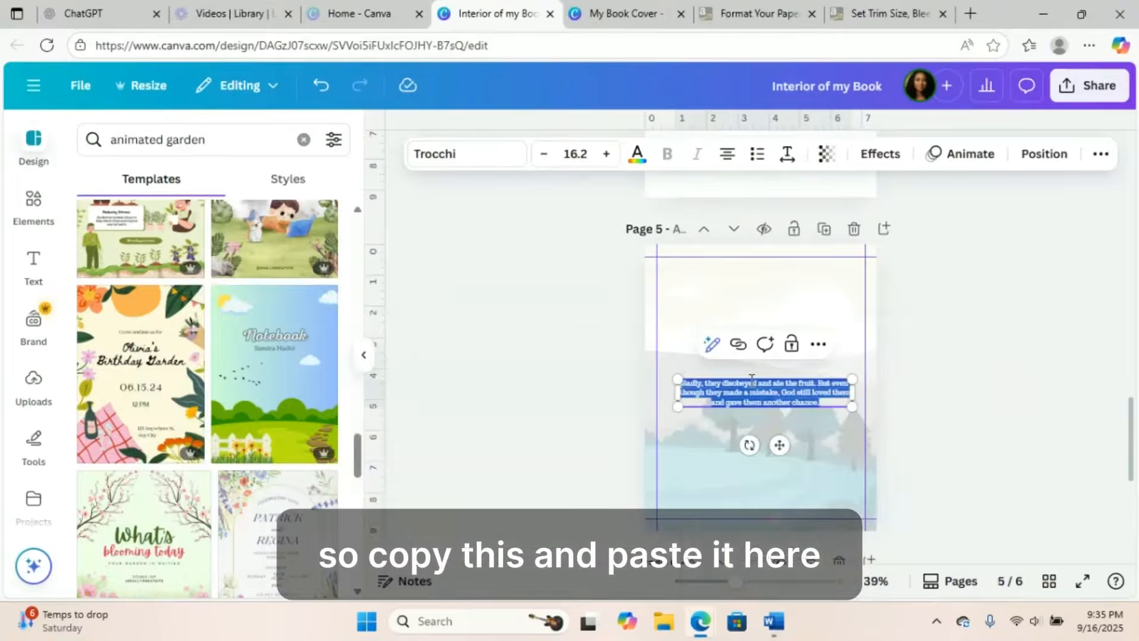
{"action": "key", "text": "ctrl+v"}
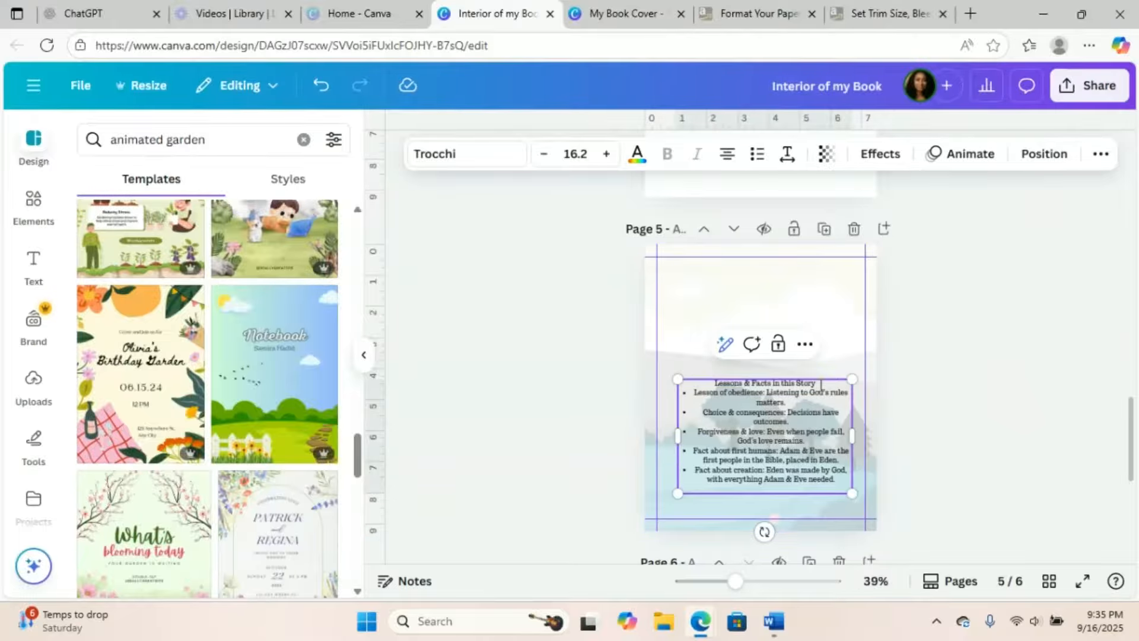
Cut the heading line "Lessons & Facts in this Story" from the page 5 text box and remove the bullets from the remaining lines
{"action": "left_click_drag", "start_coordinate": [819, 384], "coordinate": [716, 386]}
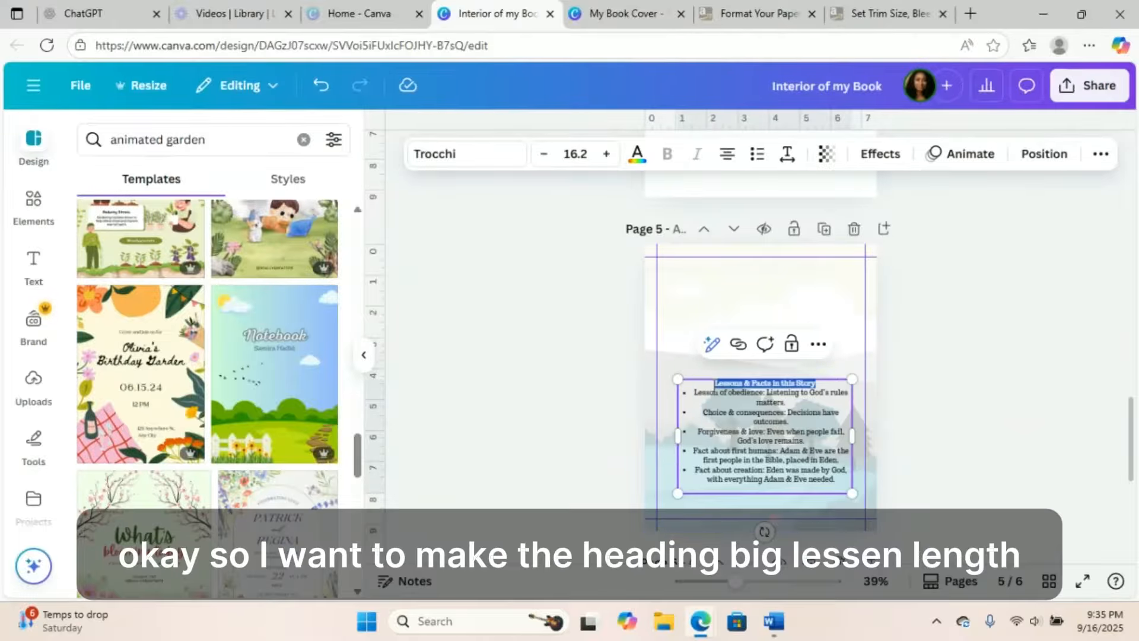
{"action": "key", "text": "BackSpace"}
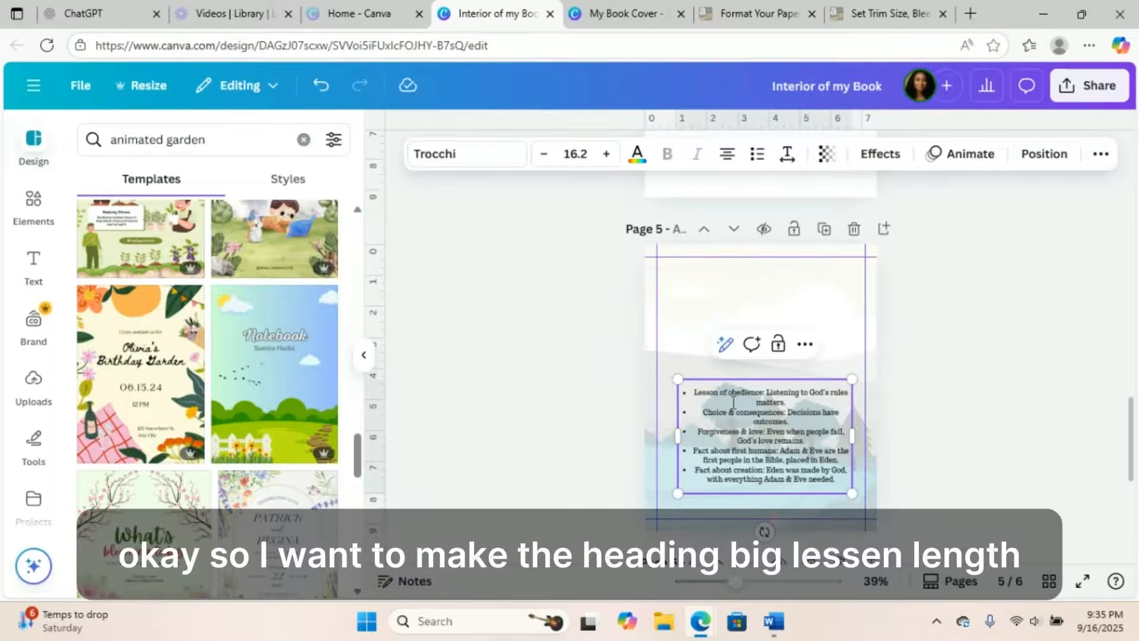
{"action": "key", "text": "ctrl+a"}
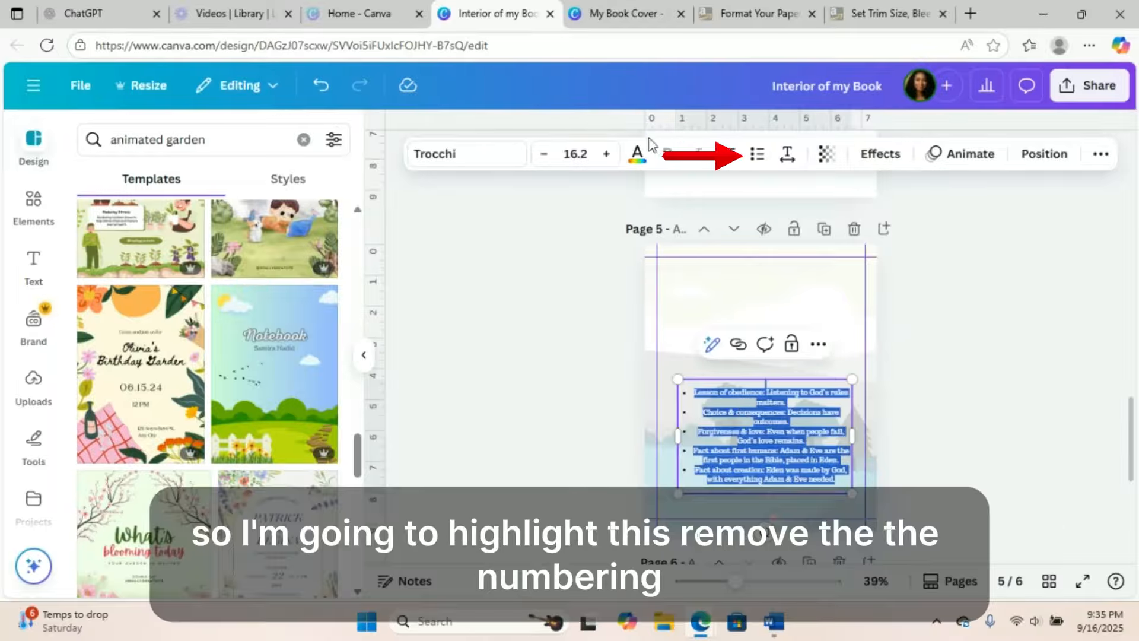
{"action": "left_click", "coordinate": [758, 155]}
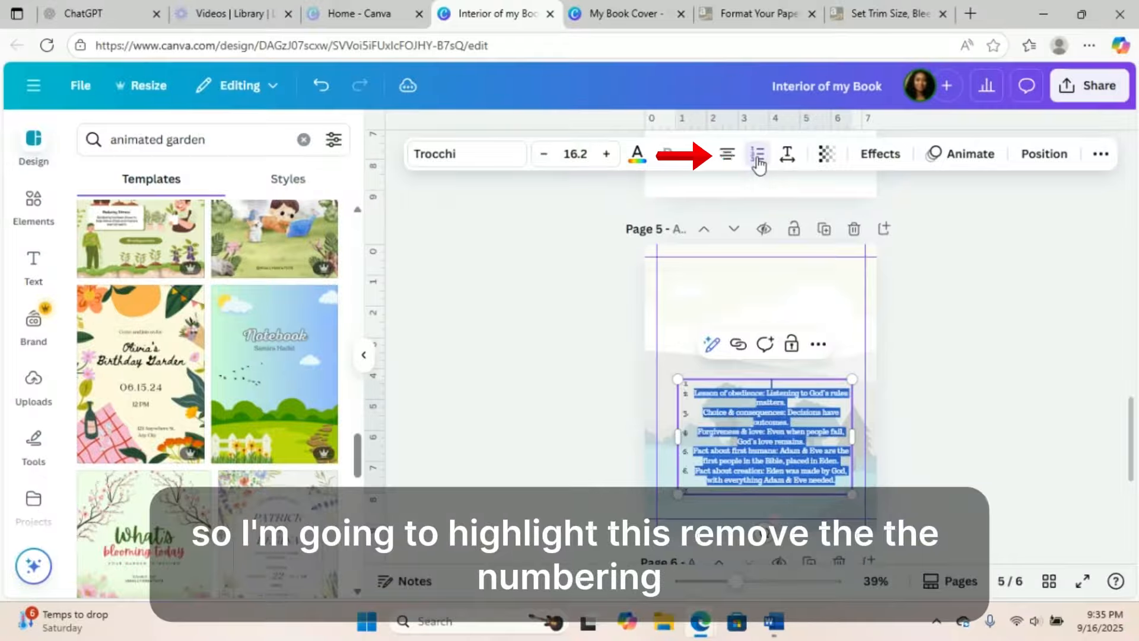
{"action": "left_click", "coordinate": [758, 156]}
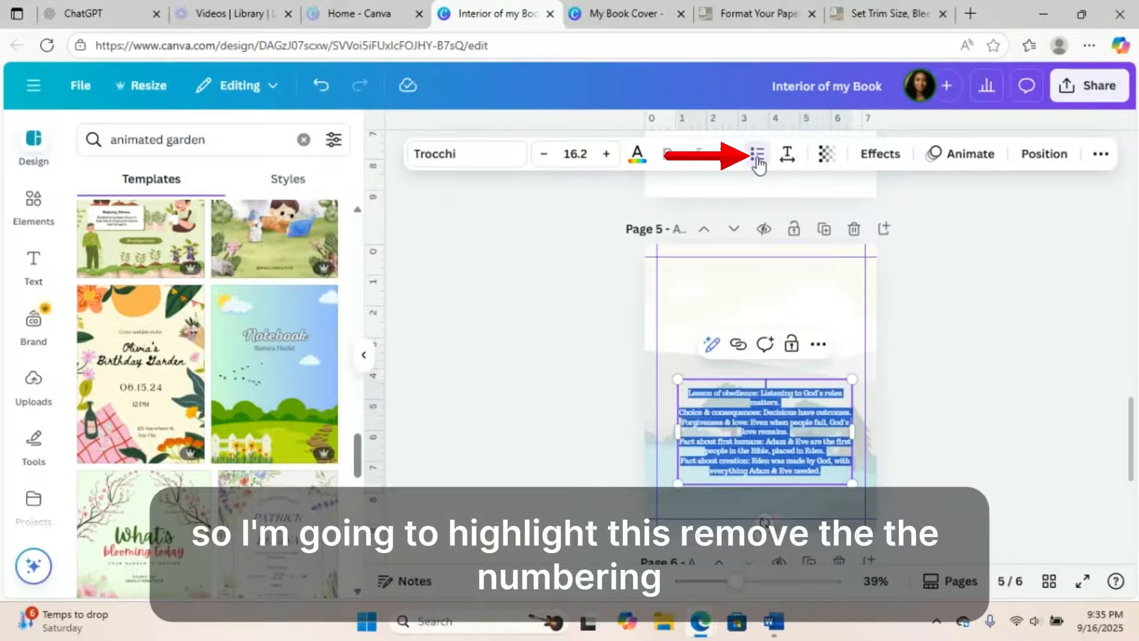
{"action": "left_click", "coordinate": [920, 407]}
Narrow the lessons text box on page 5 slightly so it sits within the margin guides
{"action": "left_click", "coordinate": [832, 445]}
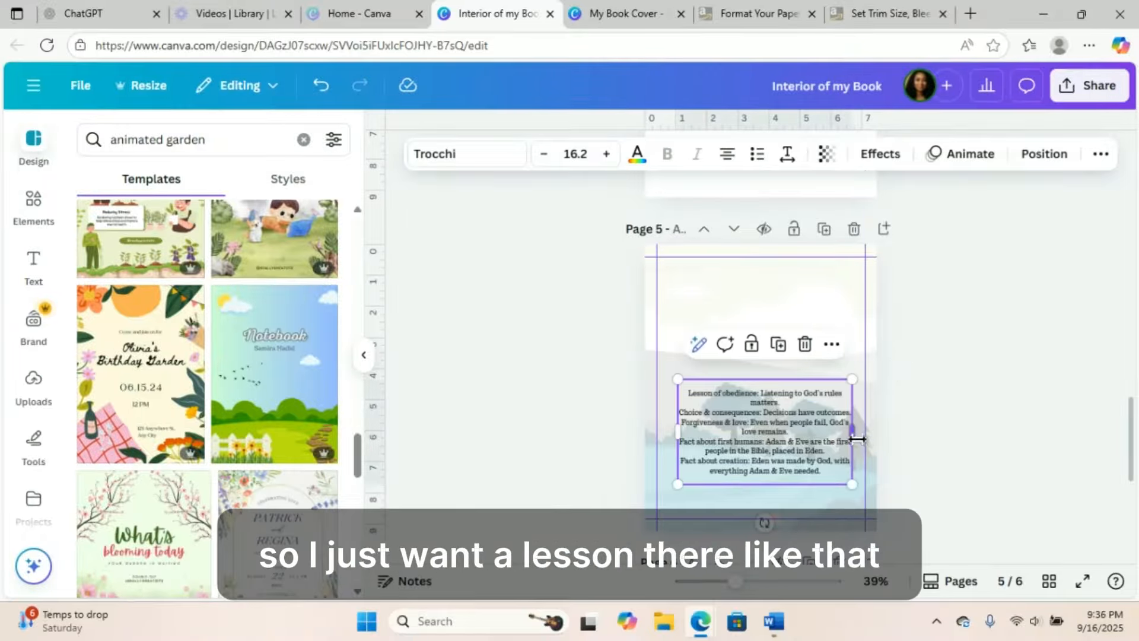
{"action": "mouse_move", "coordinate": [852, 437]}
{"action": "left_mouse_down"}
{"action": "mouse_move", "coordinate": [821, 446]}
{"action": "mouse_move", "coordinate": [845, 444]}
{"action": "left_mouse_up"}
{"action": "left_click", "coordinate": [773, 288]}
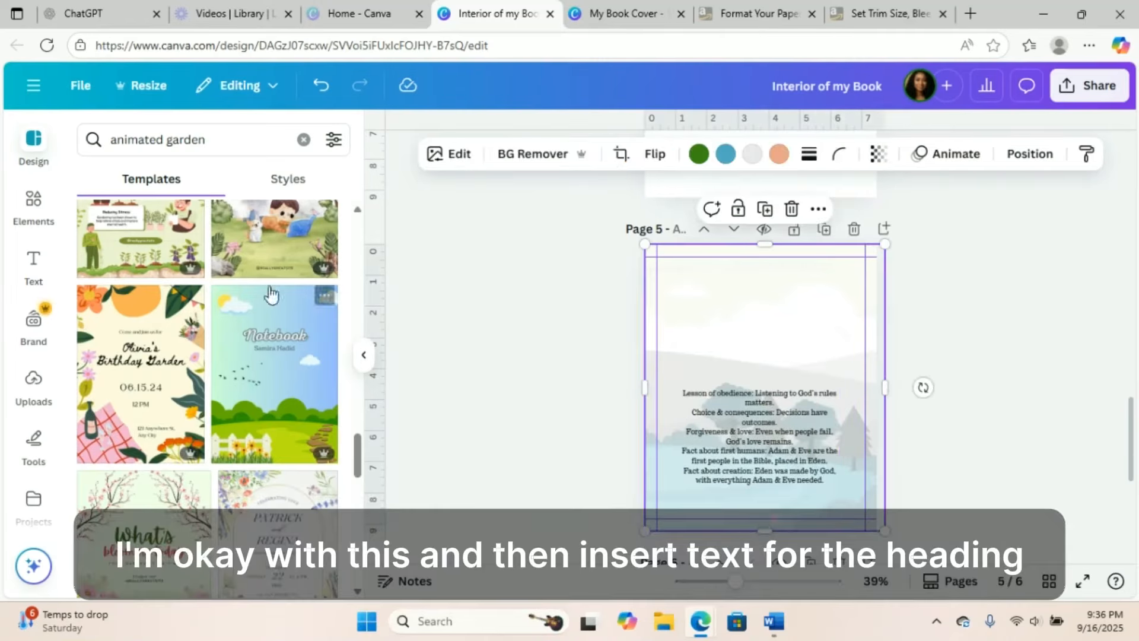
Add a heading reading "Lessons & Facts in this Story" to page 5 and place it above the lessons text
{"action": "left_click", "coordinate": [37, 262]}
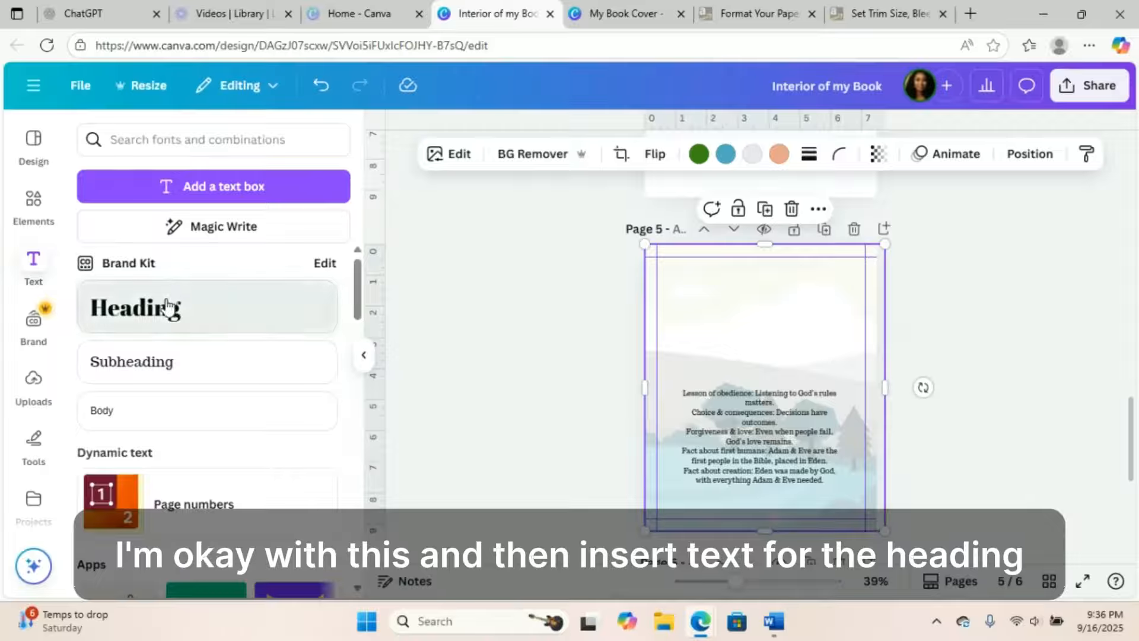
{"action": "left_click", "coordinate": [168, 305]}
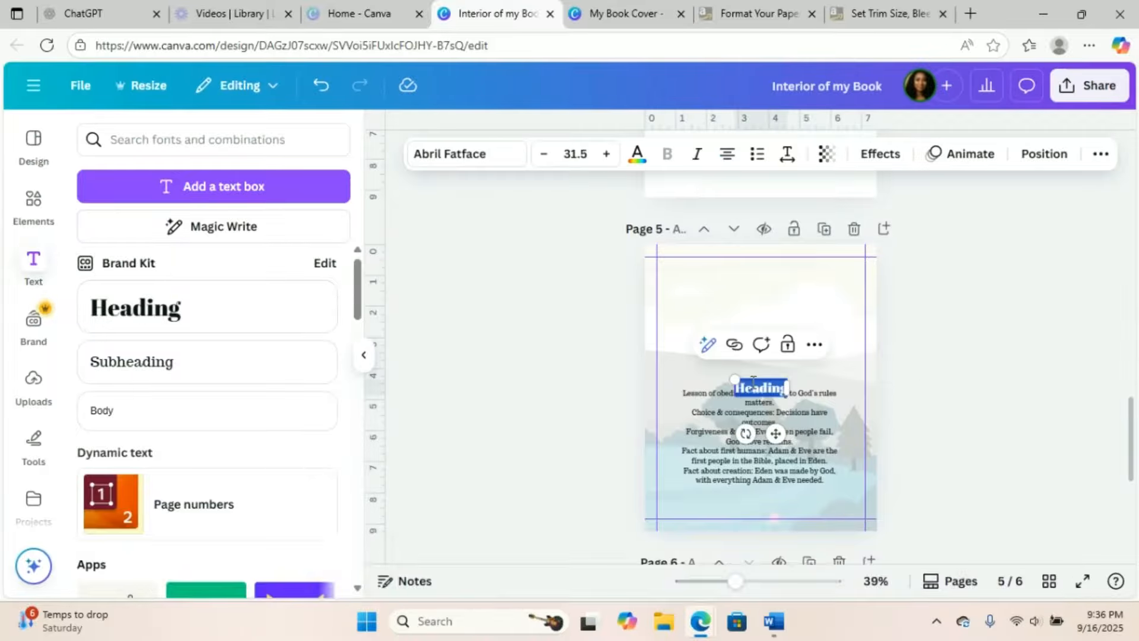
{"action": "key", "text": "ctrl+v"}
{"action": "left_click_drag", "start_coordinate": [776, 432], "coordinate": [762, 367]}
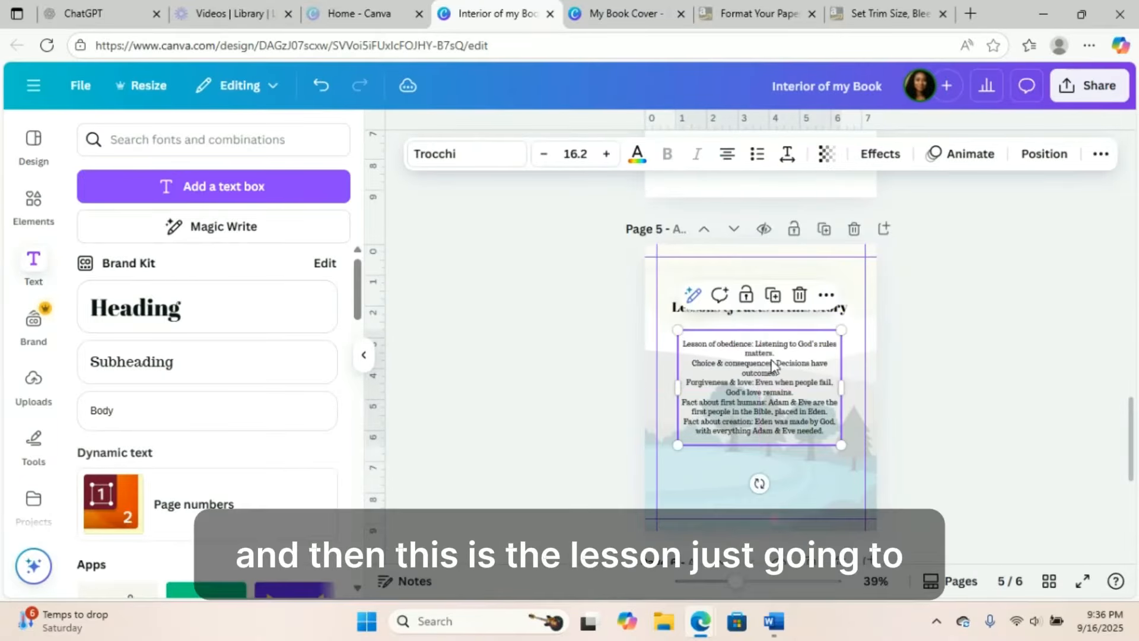
Insert a blank line between each of the five lessons and facts in the page 5 text box
{"action": "left_click", "coordinate": [787, 357]}
{"action": "key", "text": "Return"}
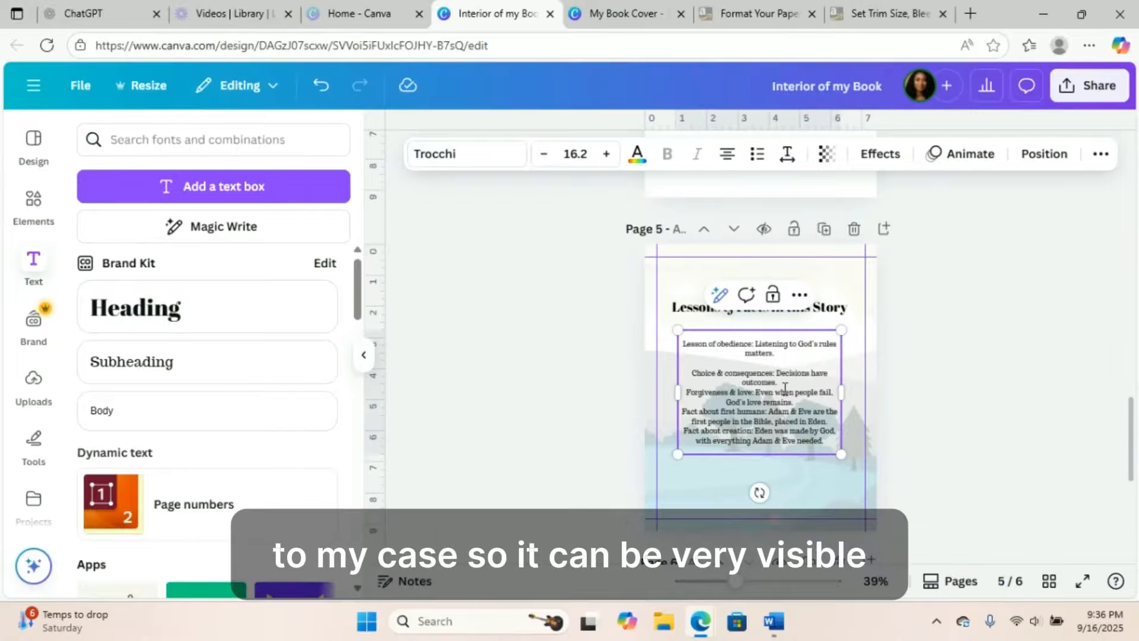
{"action": "left_click_drag", "start_coordinate": [785, 387], "coordinate": [783, 385]}
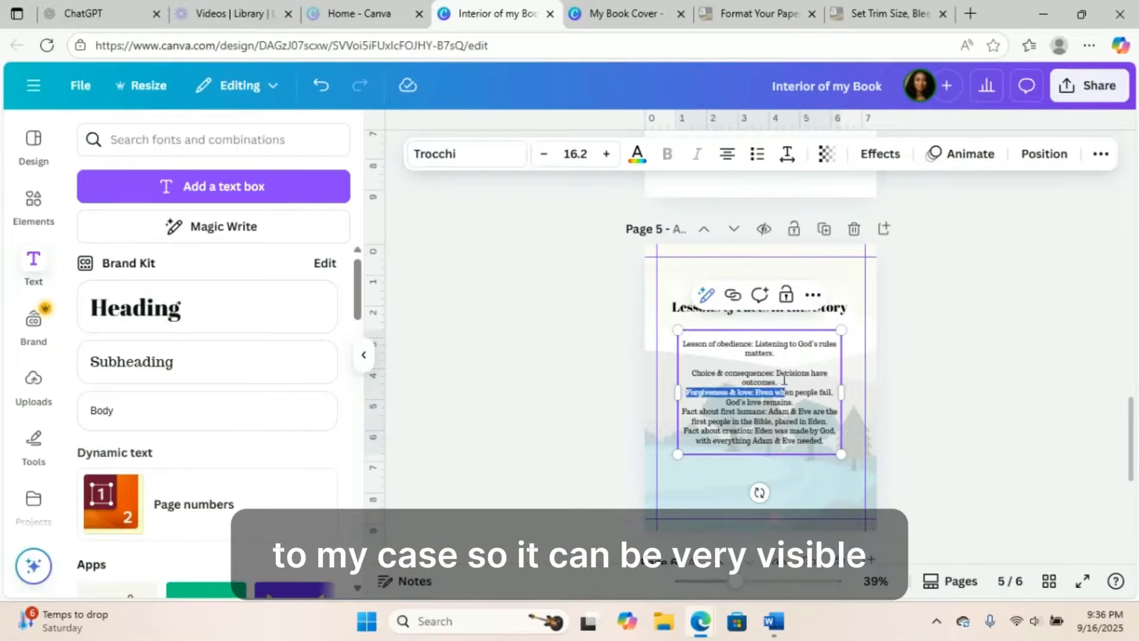
{"action": "left_click", "coordinate": [785, 383]}
{"action": "key", "text": "Return"}
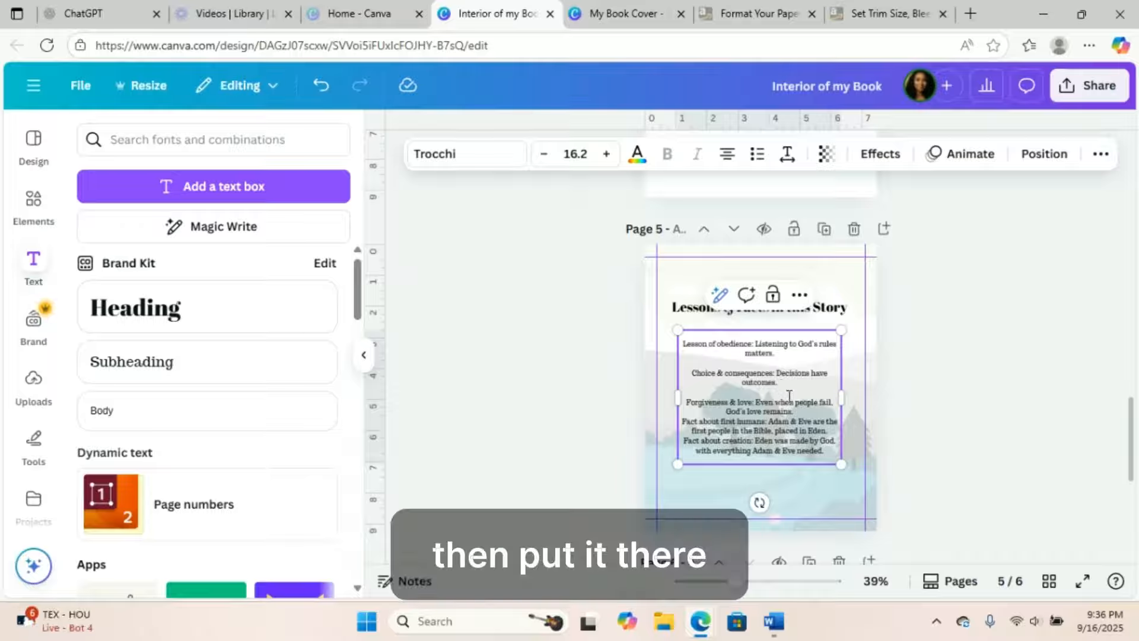
{"action": "left_click", "coordinate": [802, 412]}
{"action": "key", "text": "Return"}
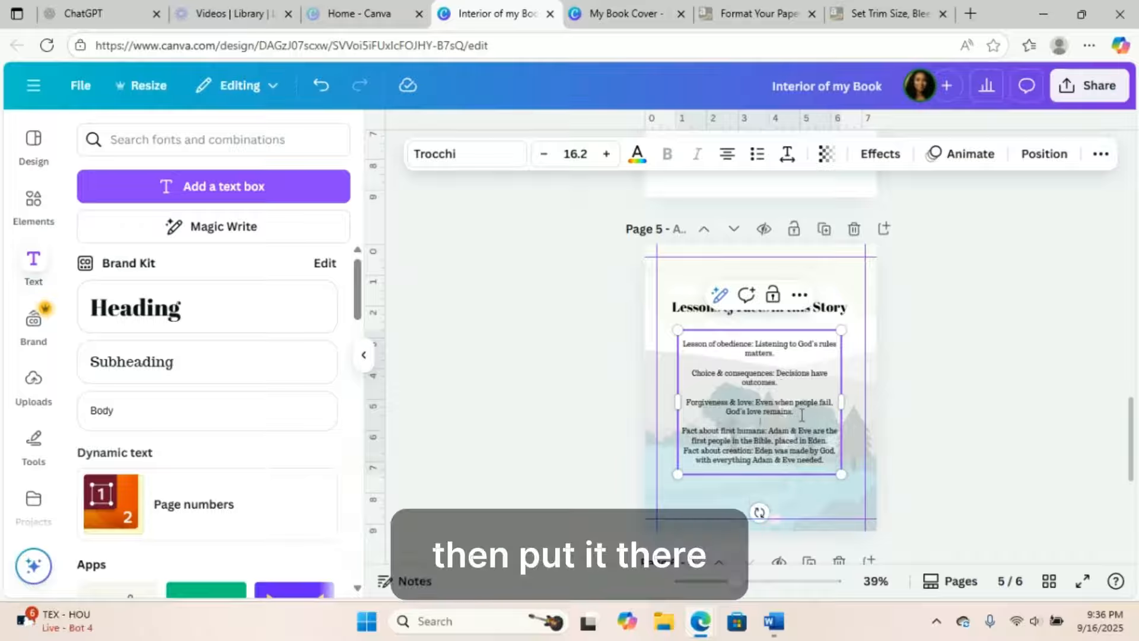
{"action": "left_click", "coordinate": [833, 442]}
{"action": "key", "text": "Return"}
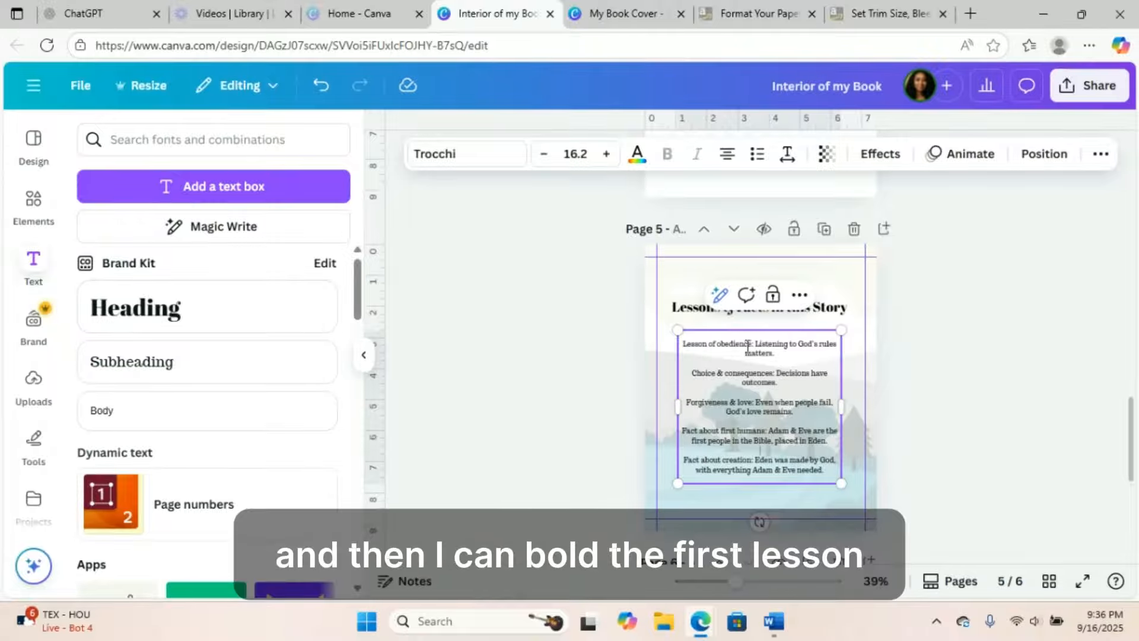
{"action": "left_click_drag", "start_coordinate": [751, 345], "coordinate": [688, 348]}
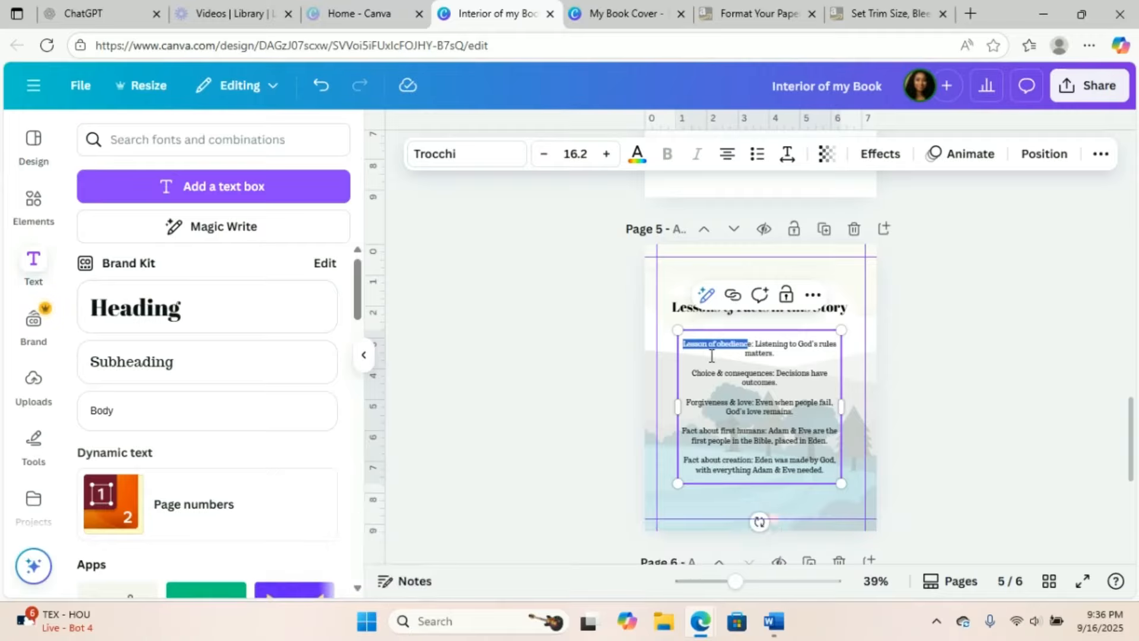
{"action": "left_click", "coordinate": [599, 338]}
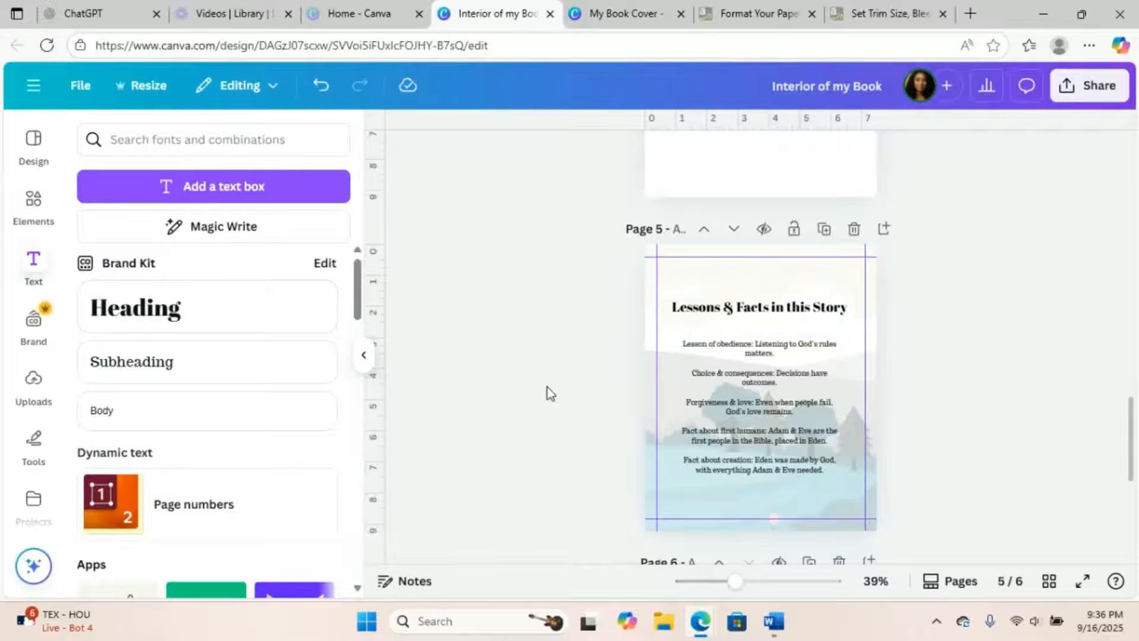
{"action": "left_click", "coordinate": [742, 356]}
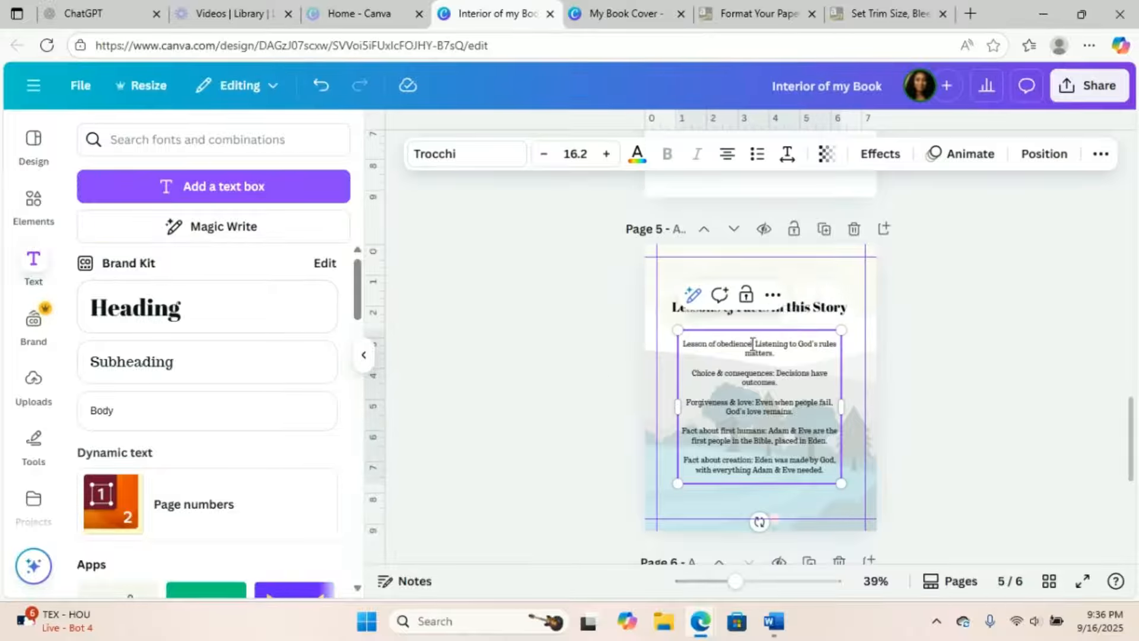
{"action": "left_click_drag", "start_coordinate": [752, 344], "coordinate": [682, 342]}
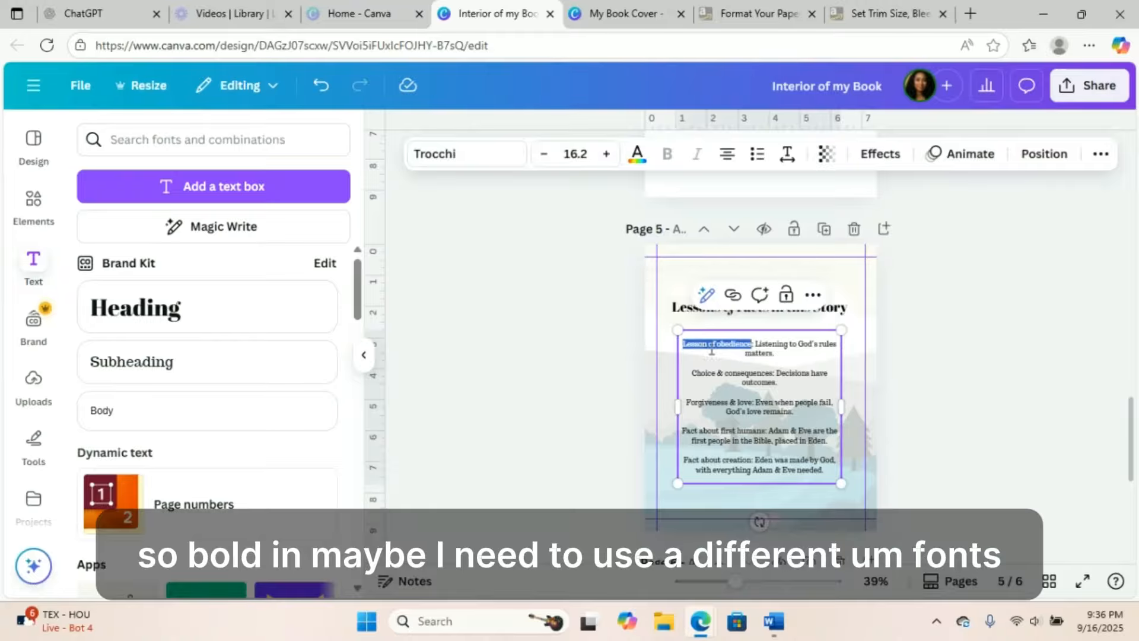
{"action": "left_click", "coordinate": [550, 293]}
Change the font of the whole lessons text box on page 5 to Canva Sans
{"action": "left_click", "coordinate": [739, 443]}
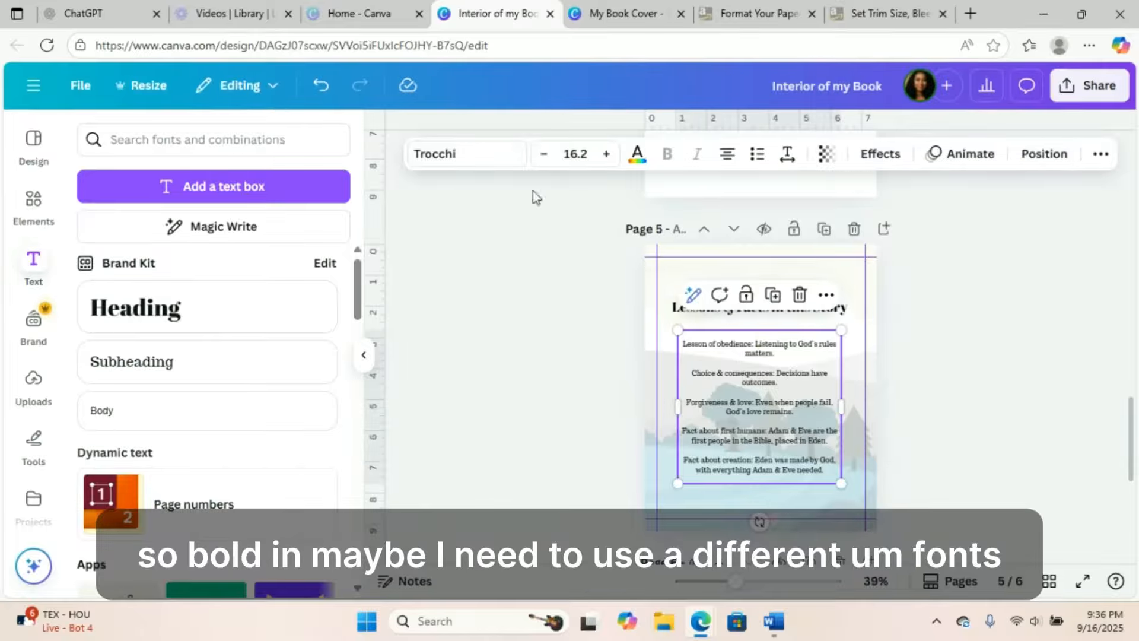
{"action": "left_click", "coordinate": [497, 164]}
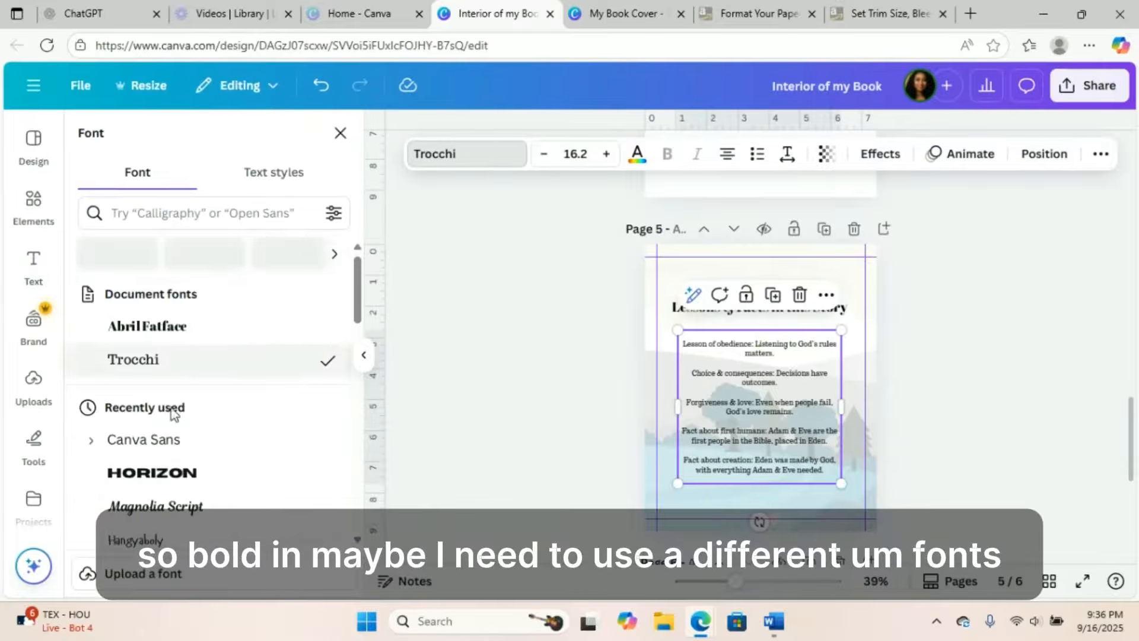
{"action": "left_click", "coordinate": [128, 440]}
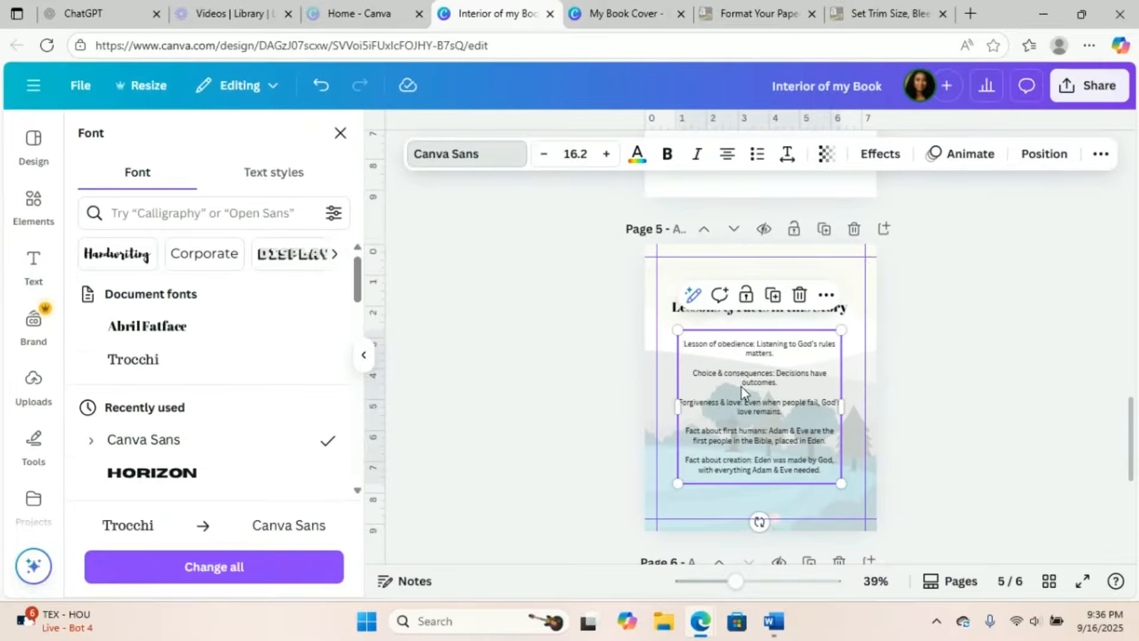
Make the lead-in phrases "Lesson of obedience" and "Choice & consequences" bold in the lessons text
{"action": "left_click_drag", "start_coordinate": [756, 343], "coordinate": [682, 344]}
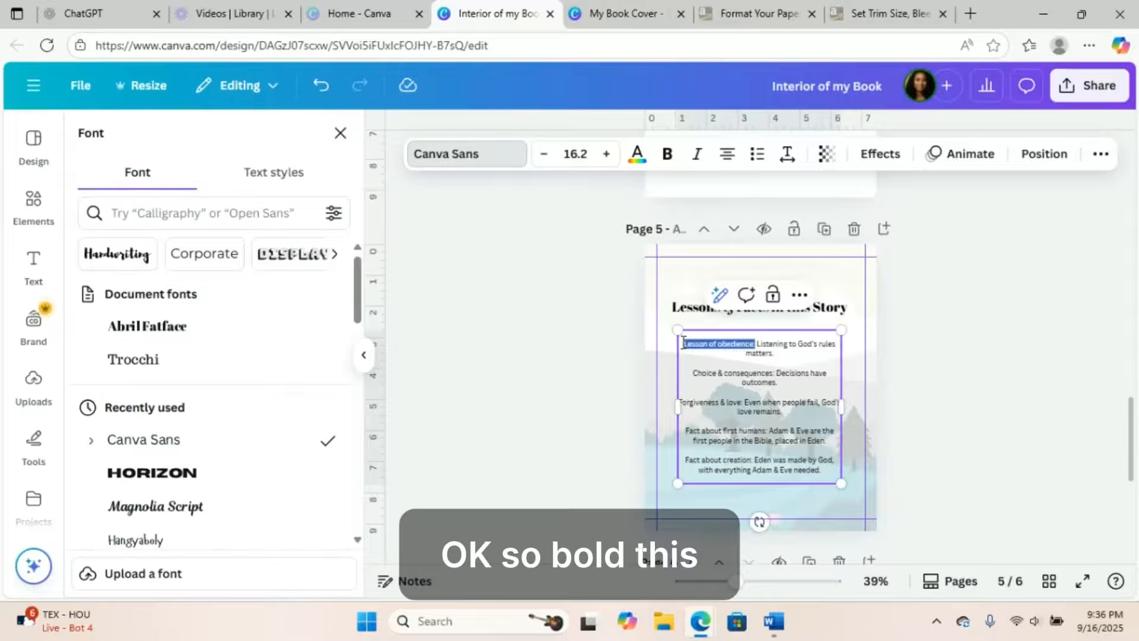
{"action": "left_click", "coordinate": [668, 155]}
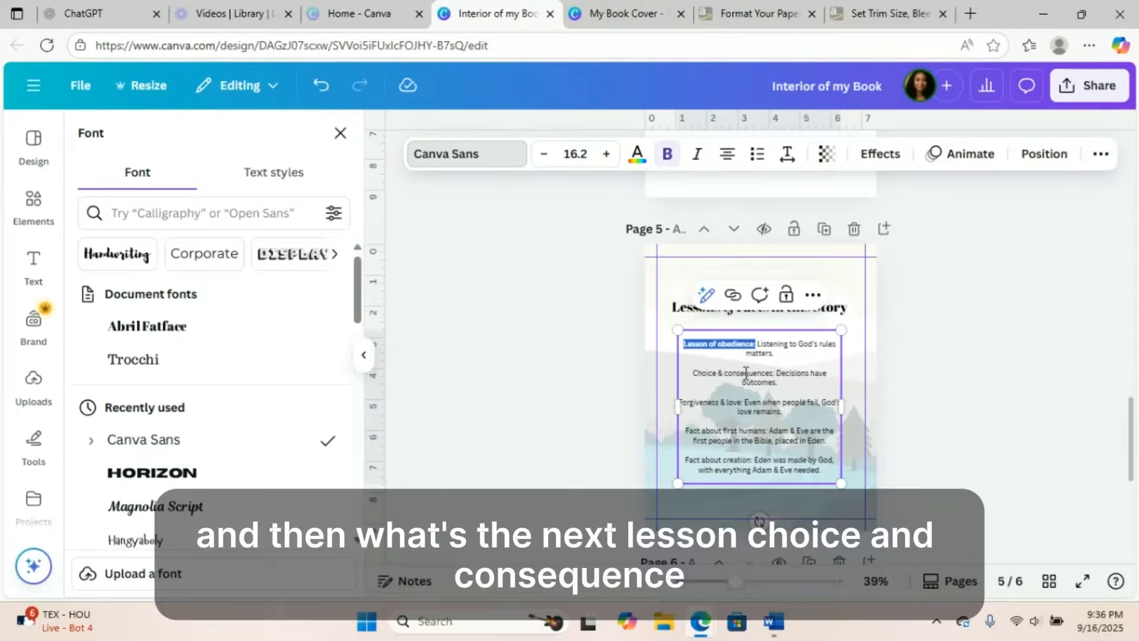
{"action": "left_click_drag", "start_coordinate": [769, 374], "coordinate": [693, 372]}
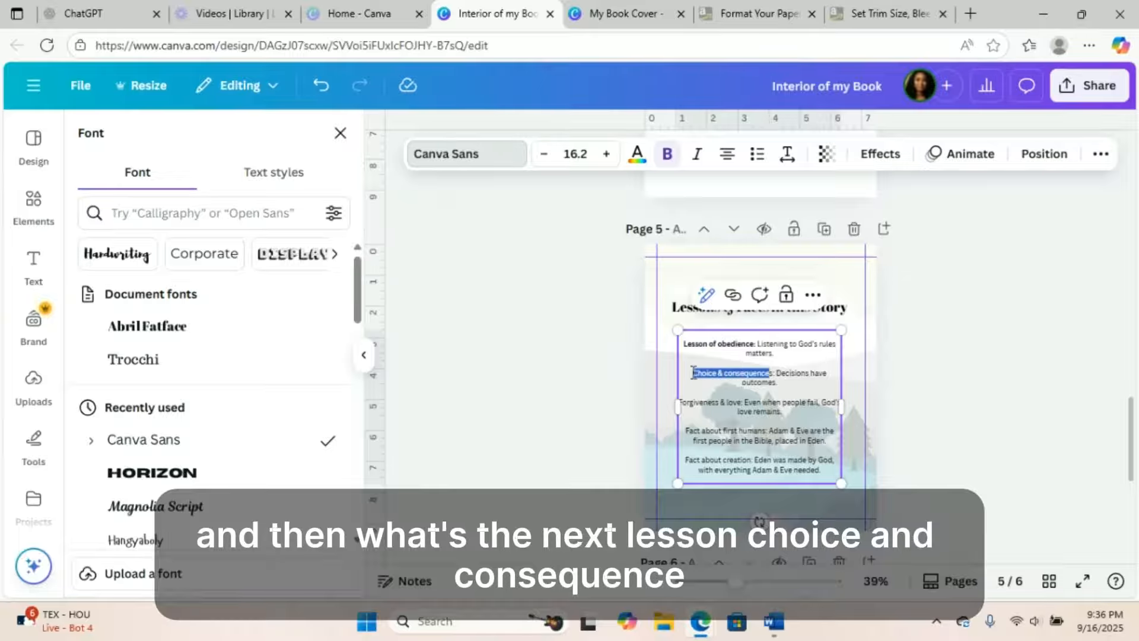
{"action": "left_click", "coordinate": [667, 154]}
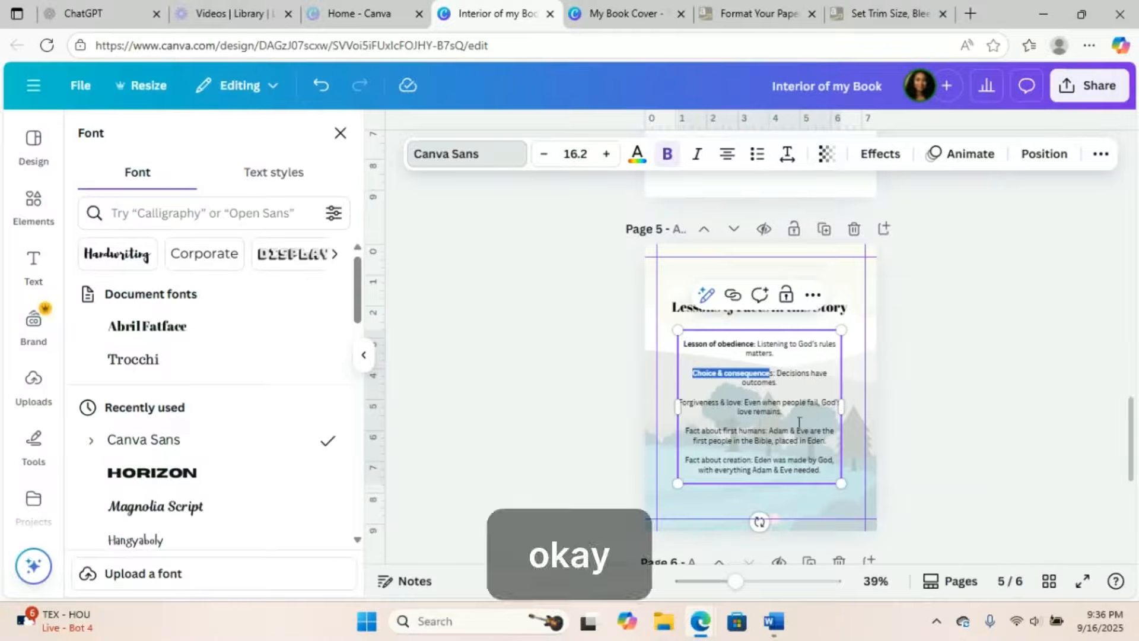
Correct the bold ending of "Choice & consequences" and make "Forgiveness & love" bold in the page 5 lessons text
{"action": "left_click", "coordinate": [785, 396]}
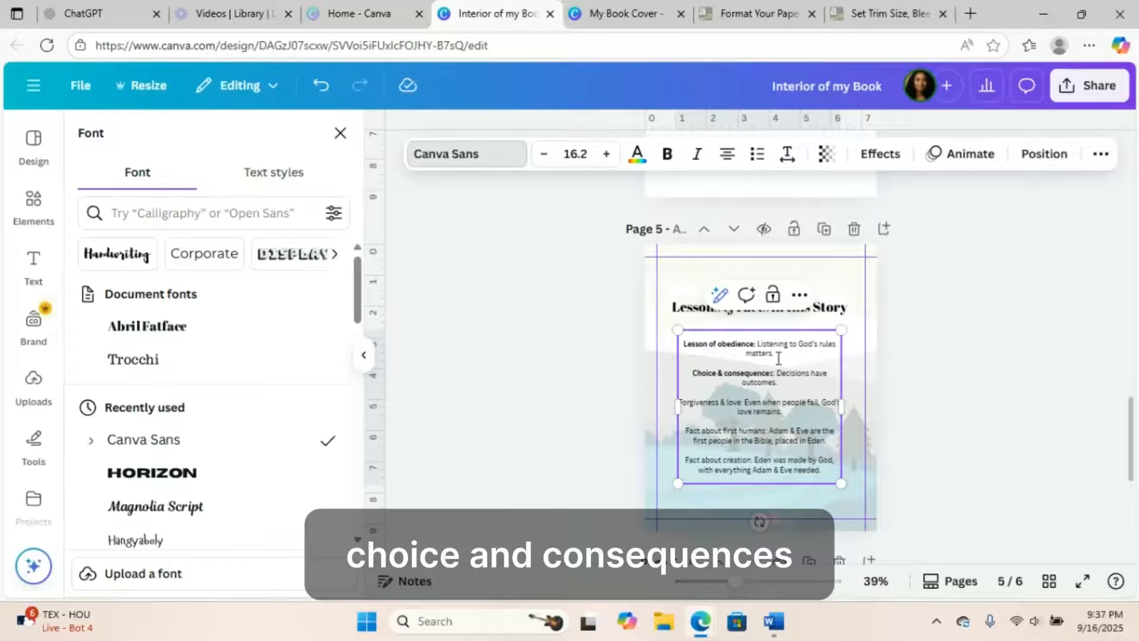
{"action": "key", "text": "BackSpace"}
{"action": "type", "text": "s"}
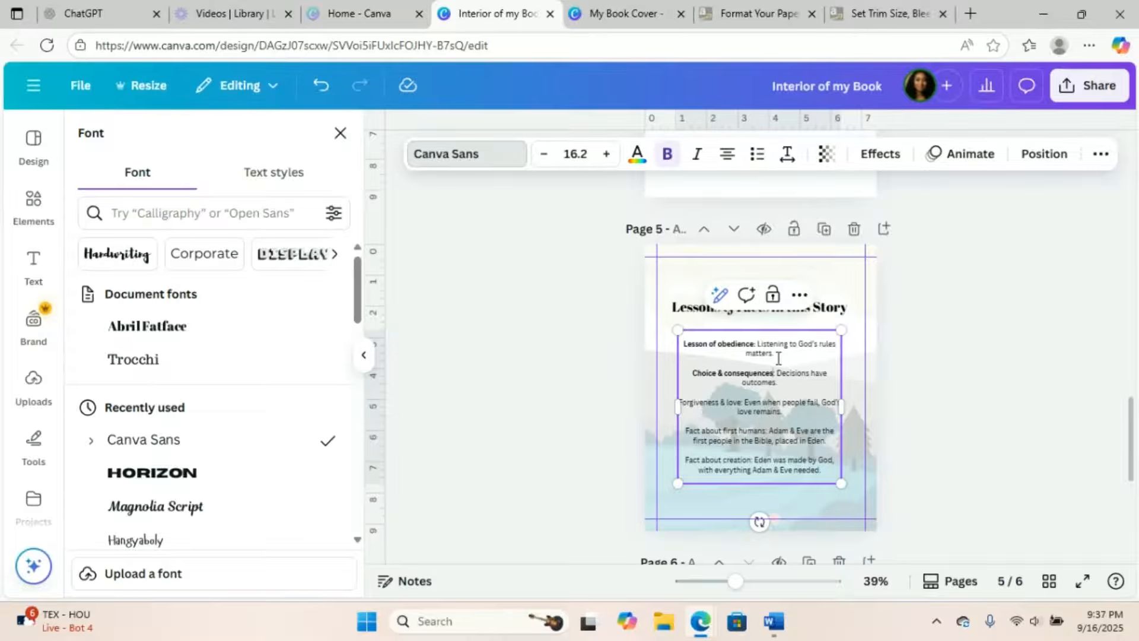
{"action": "left_click_drag", "start_coordinate": [741, 403], "coordinate": [680, 403]}
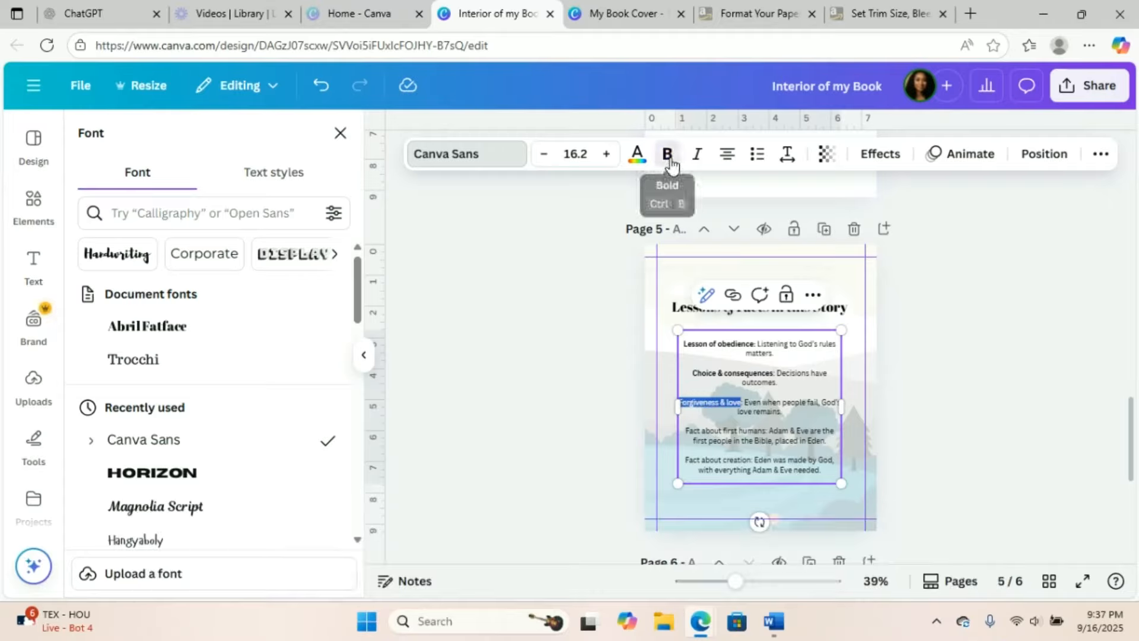
{"action": "left_click", "coordinate": [669, 159]}
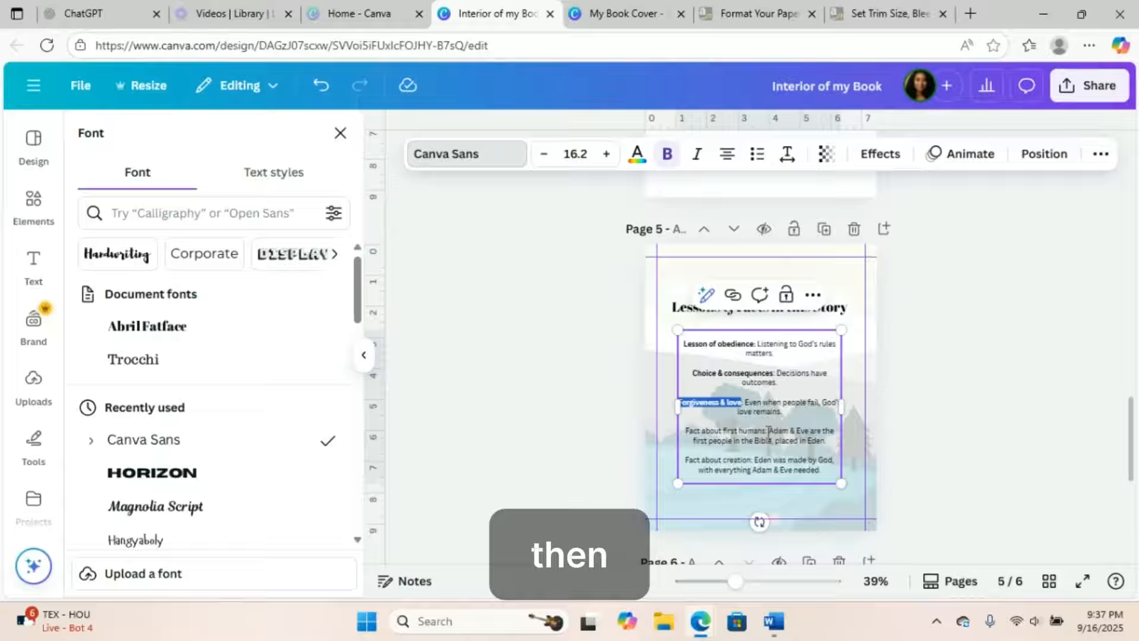
Make the lead-in phrases "Fact about first humans" and "Fact about creation" bold in the page 5 text box
{"action": "mouse_move", "coordinate": [763, 432]}
{"action": "left_mouse_down"}
{"action": "mouse_move", "coordinate": [724, 427]}
{"action": "mouse_move", "coordinate": [761, 428]}
{"action": "left_mouse_up"}
{"action": "left_click", "coordinate": [709, 426]}
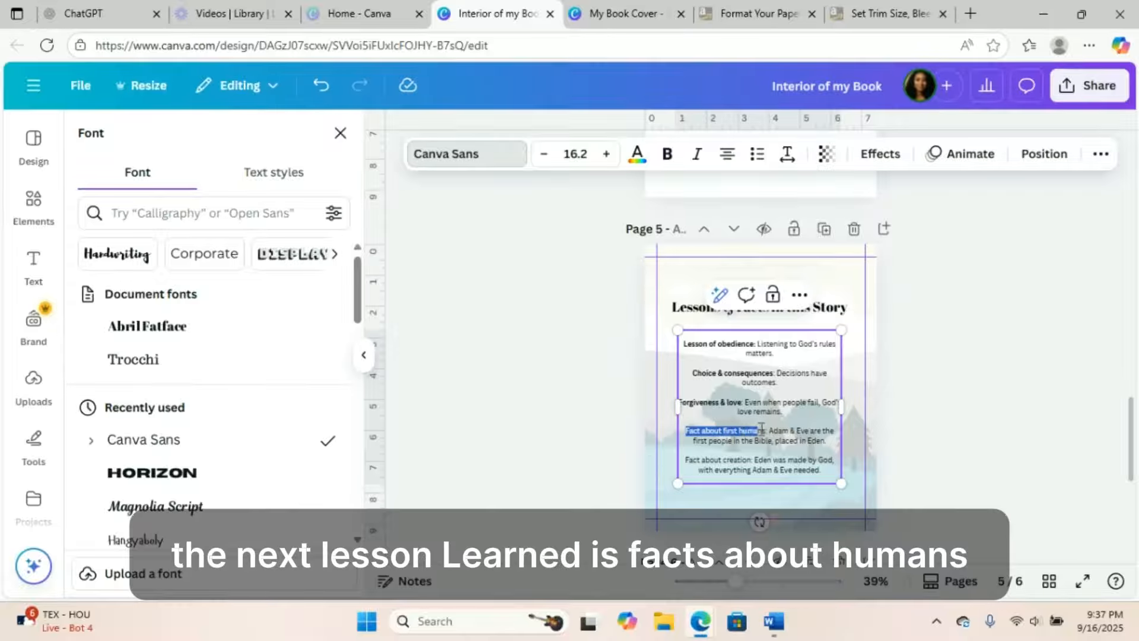
{"action": "left_click", "coordinate": [667, 154]}
{"action": "left_click_drag", "start_coordinate": [683, 460], "coordinate": [727, 464]}
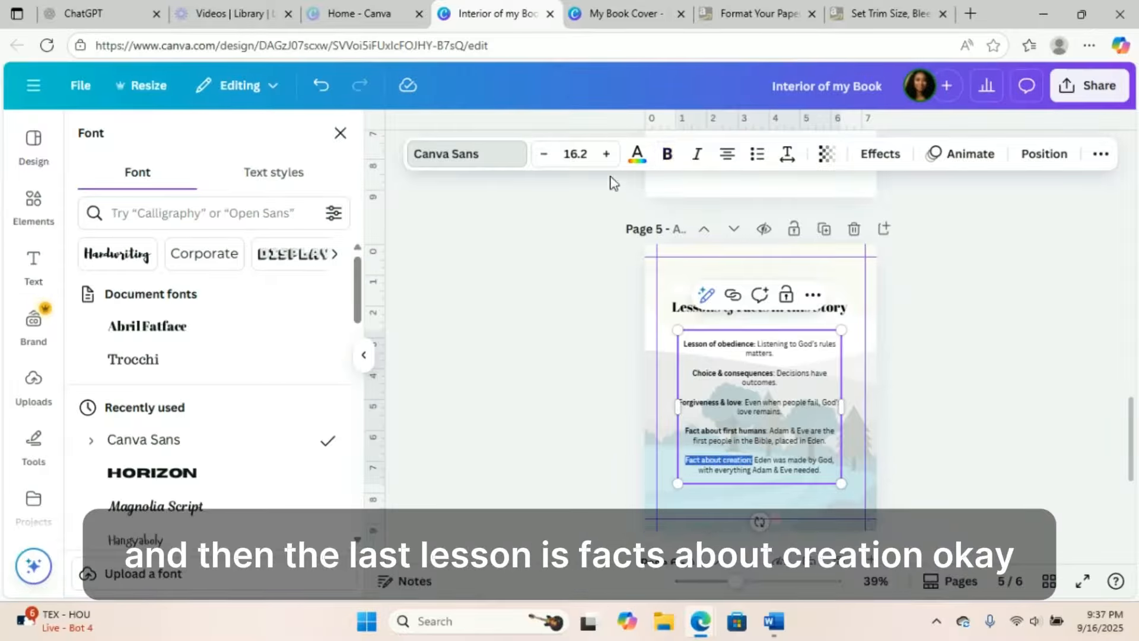
{"action": "left_click", "coordinate": [956, 482]}
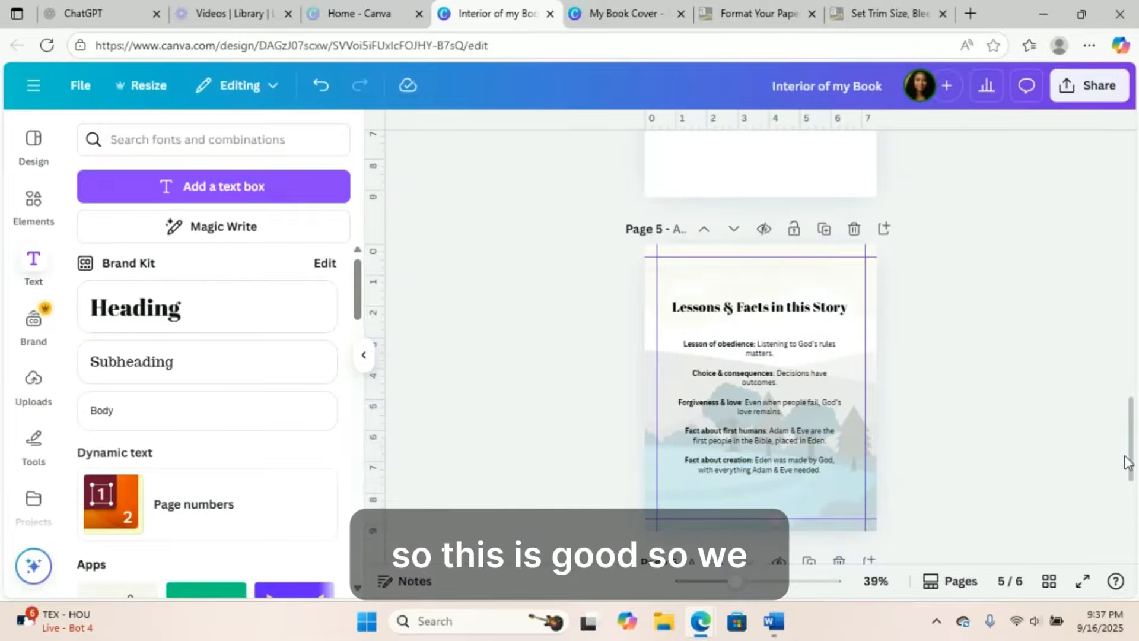
Find the line shape in the elements and add it to the blank page 6
{"action": "left_click_drag", "start_coordinate": [1127, 465], "coordinate": [1126, 545]}
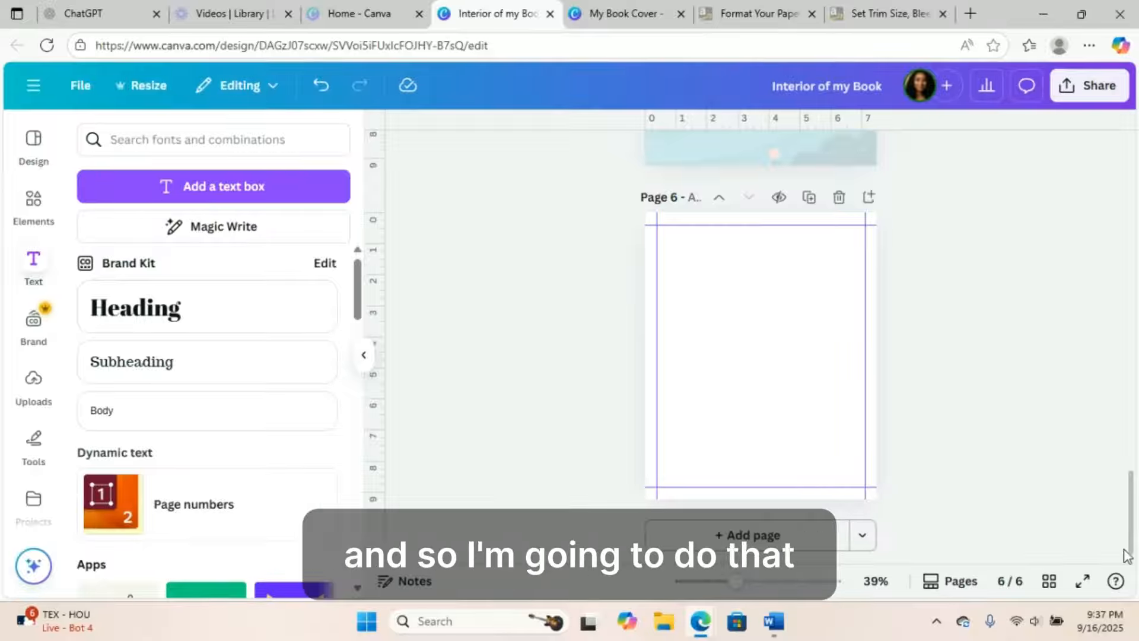
{"action": "left_click", "coordinate": [754, 295]}
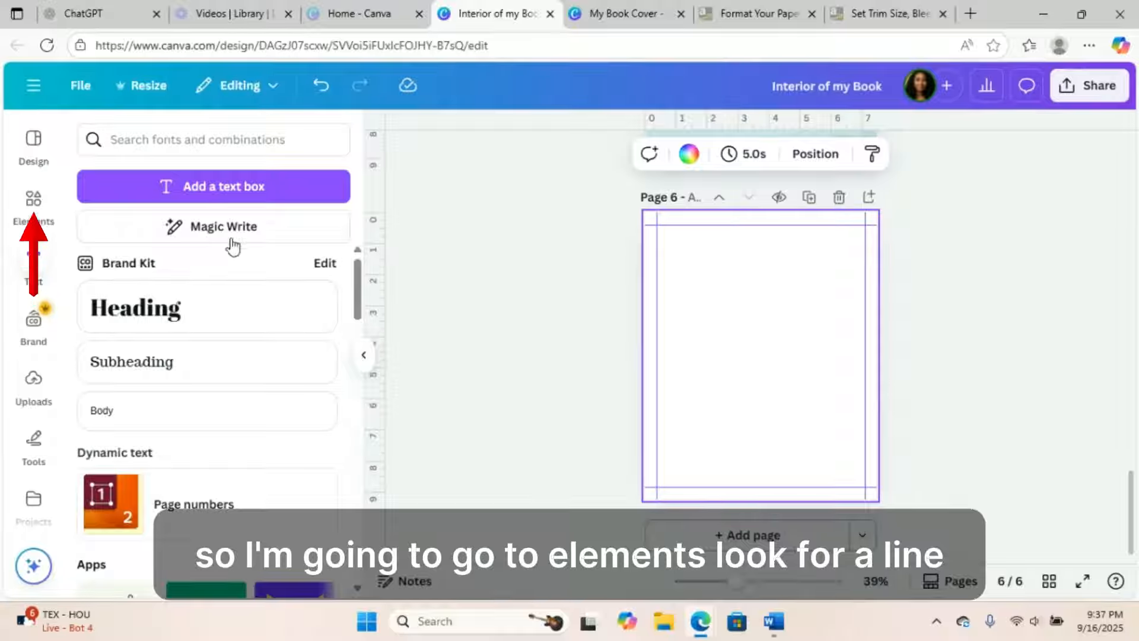
{"action": "left_click", "coordinate": [34, 208]}
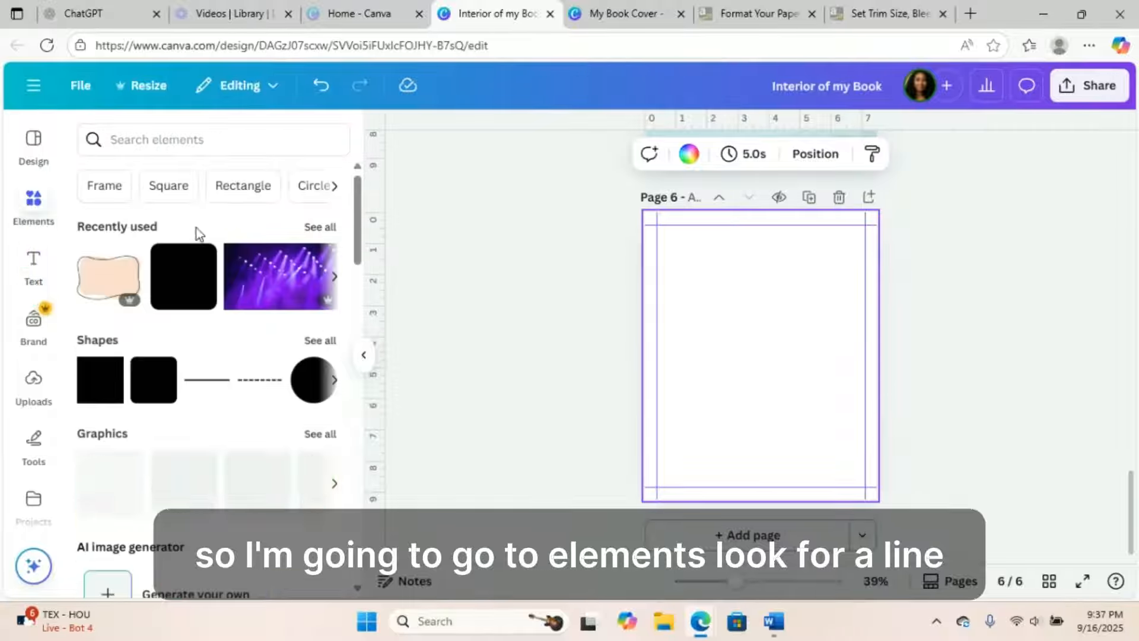
{"action": "left_click", "coordinate": [174, 139]}
{"action": "type", "text": "line"}
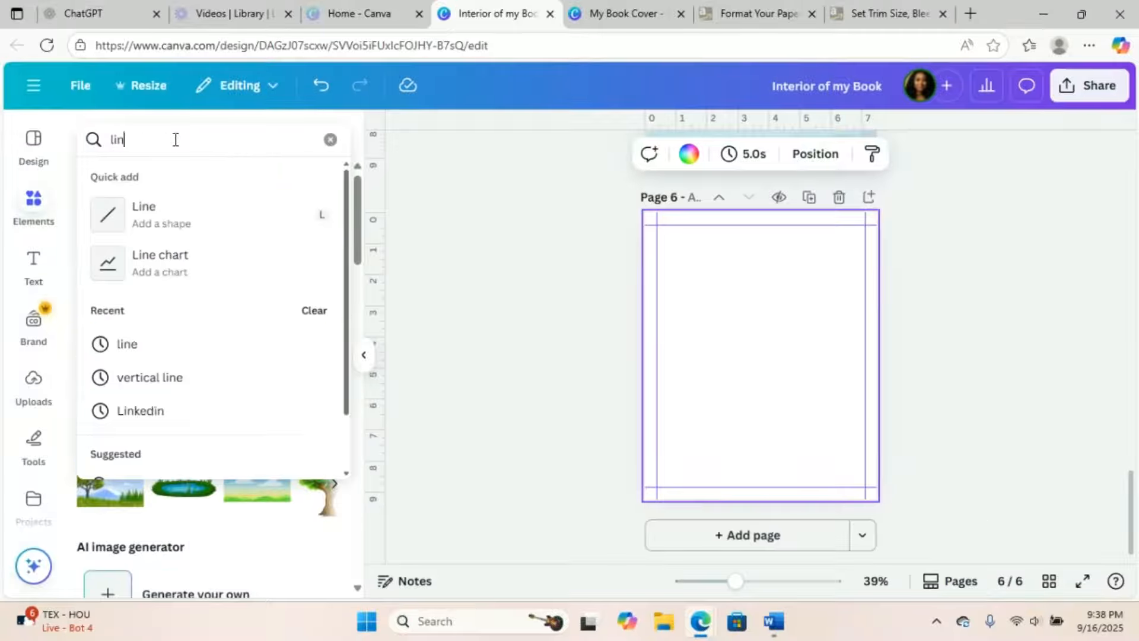
{"action": "left_click", "coordinate": [135, 227]}
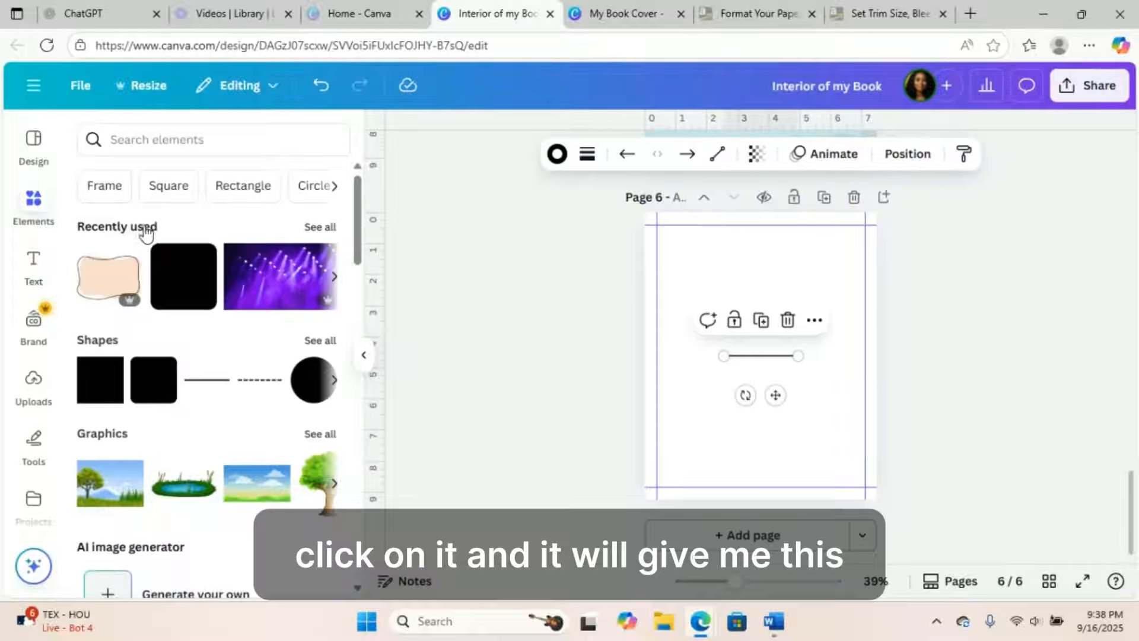
Move the line on page 6 slightly upward and set its stroke weight to 2
{"action": "left_click", "coordinate": [755, 348]}
{"action": "left_click", "coordinate": [755, 357]}
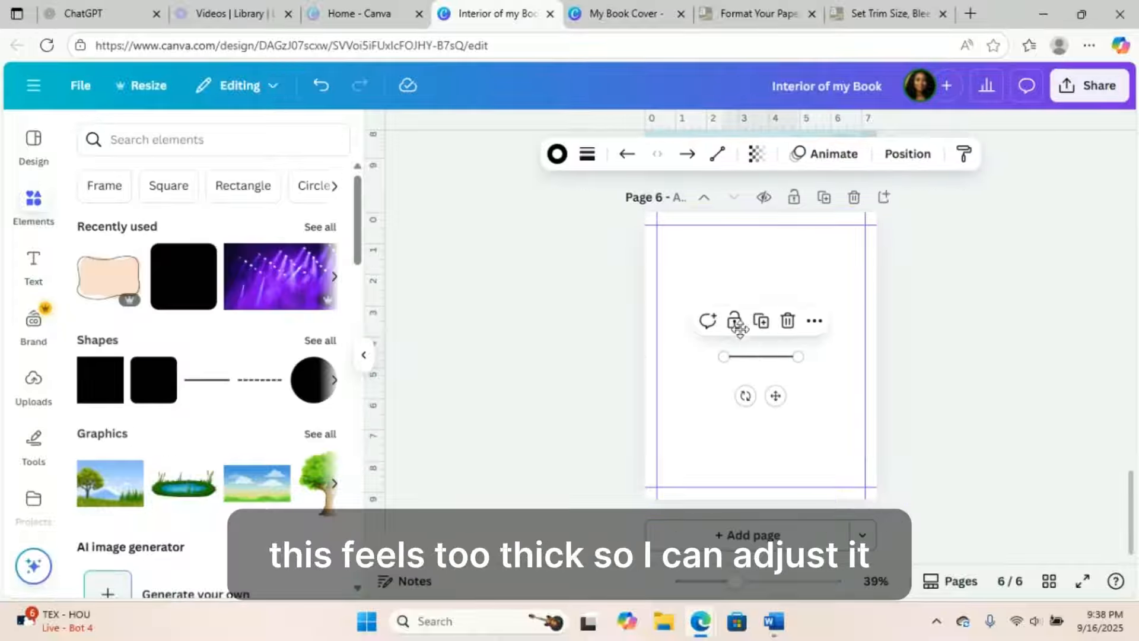
{"action": "left_click_drag", "start_coordinate": [756, 358], "coordinate": [749, 354]}
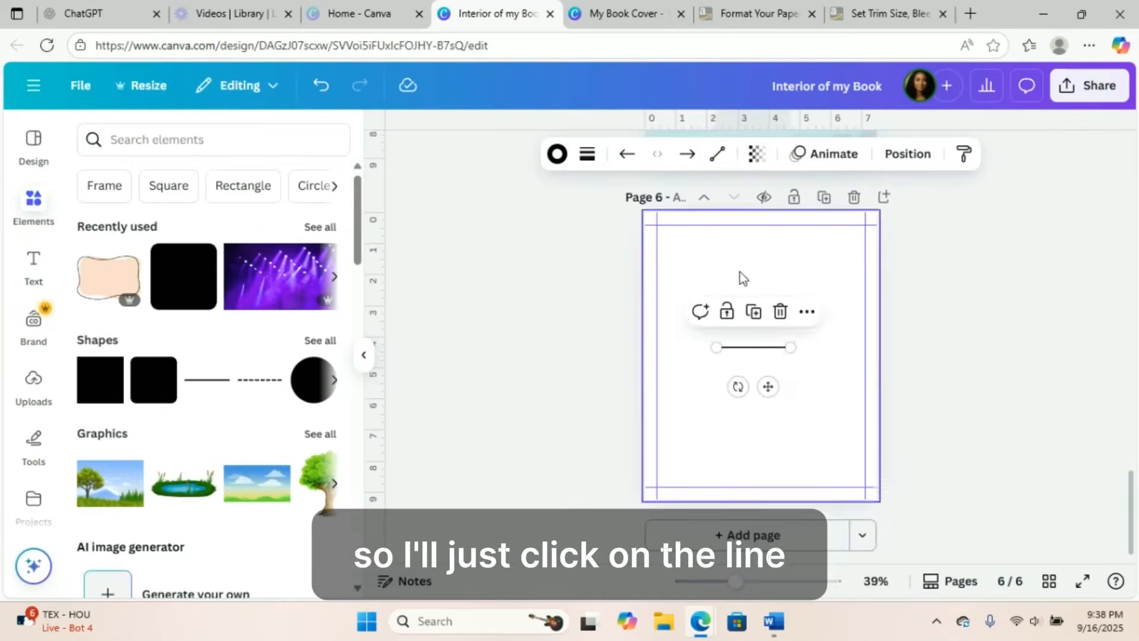
{"action": "left_click", "coordinate": [589, 158]}
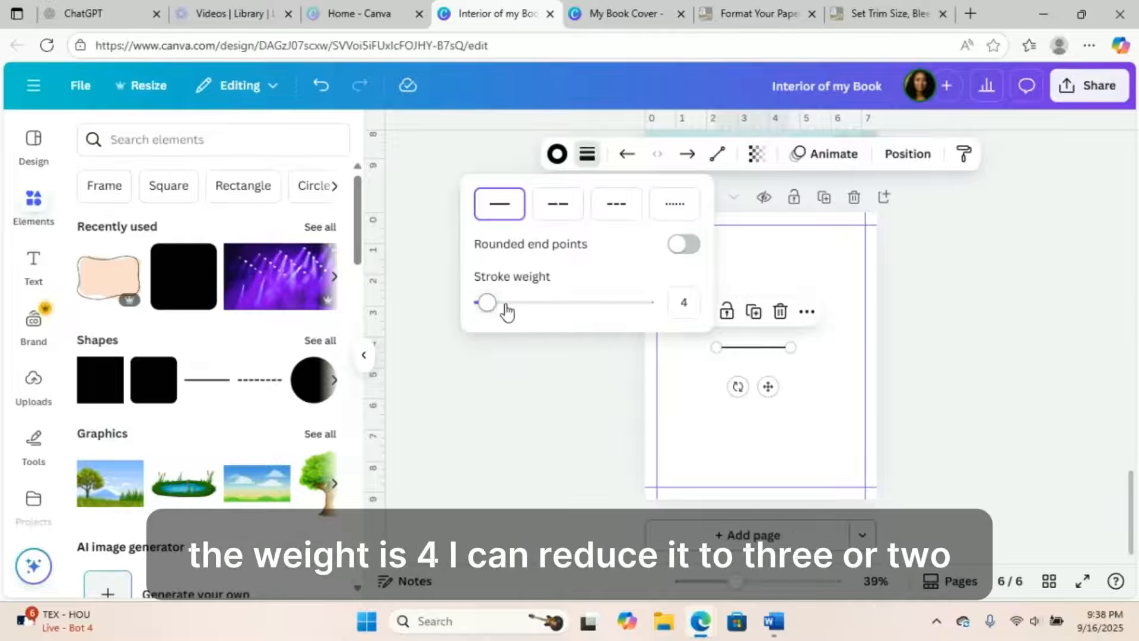
{"action": "left_click_drag", "start_coordinate": [491, 308], "coordinate": [483, 307]}
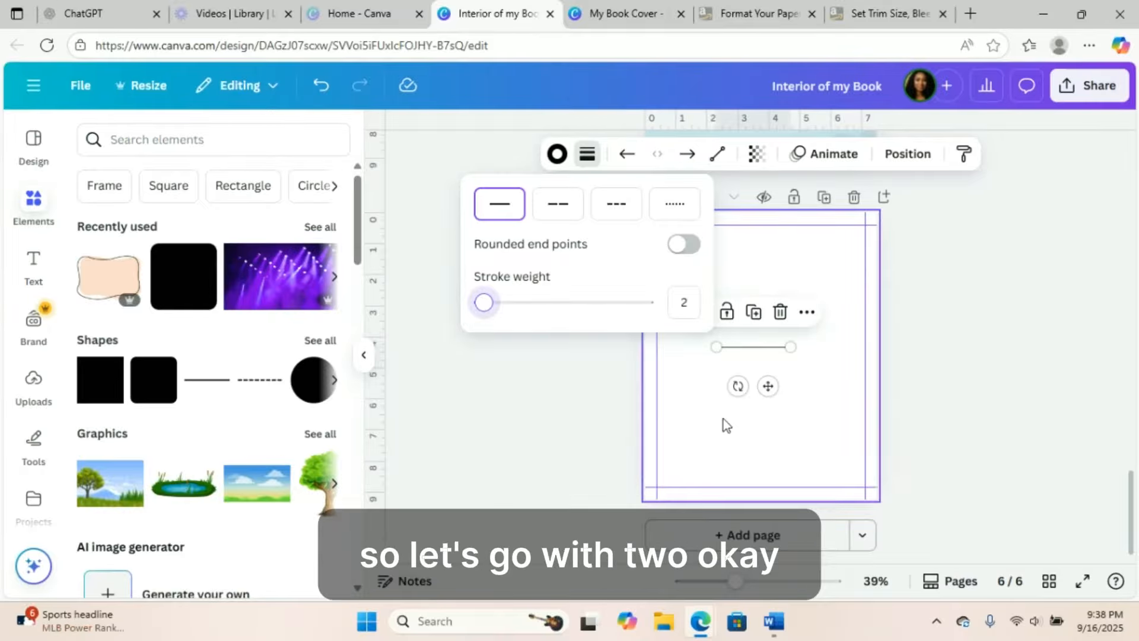
Stretch the line to both side edges of page 6 and move it up near the top margin guide
{"action": "left_click", "coordinate": [719, 355]}
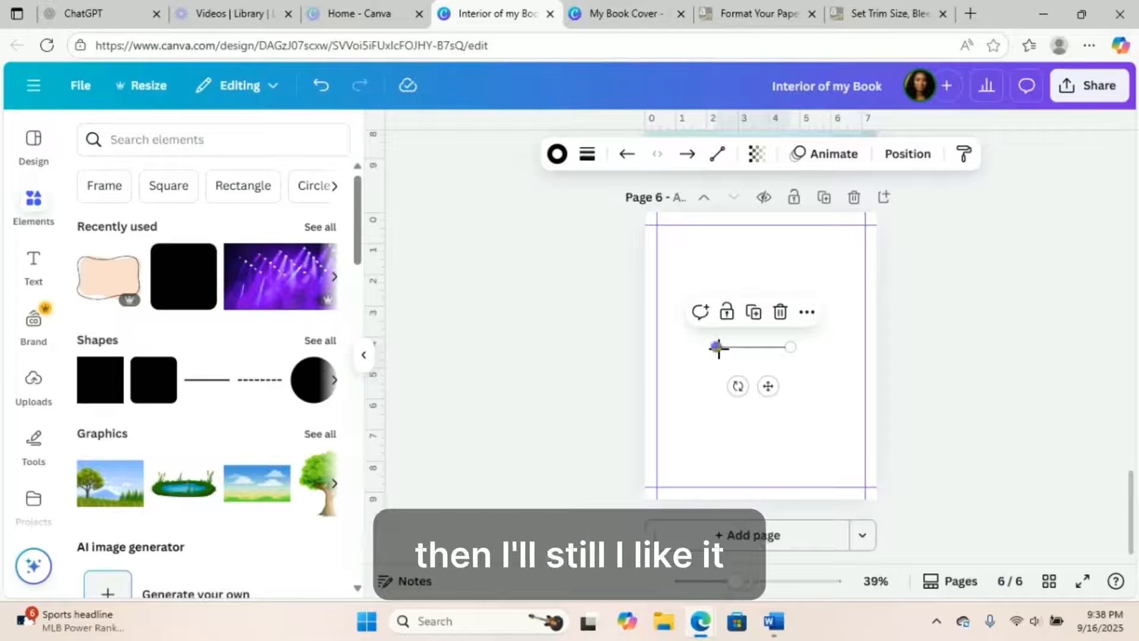
{"action": "left_click_drag", "start_coordinate": [717, 348], "coordinate": [645, 347]}
{"action": "left_click_drag", "start_coordinate": [791, 347], "coordinate": [877, 347]}
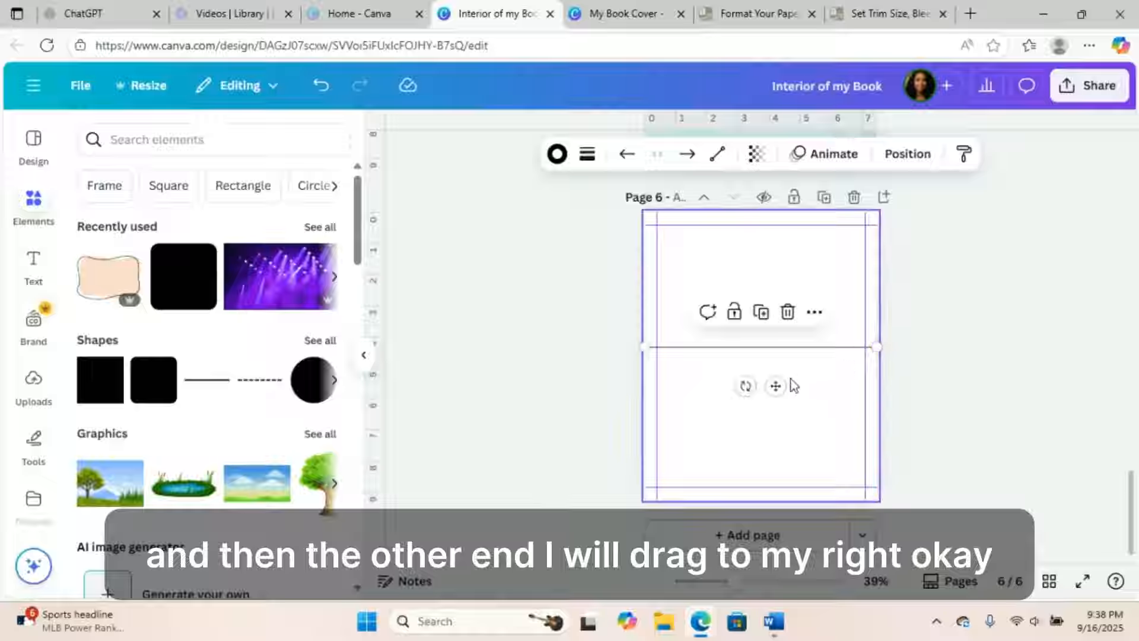
{"action": "left_click_drag", "start_coordinate": [776, 385], "coordinate": [756, 278]}
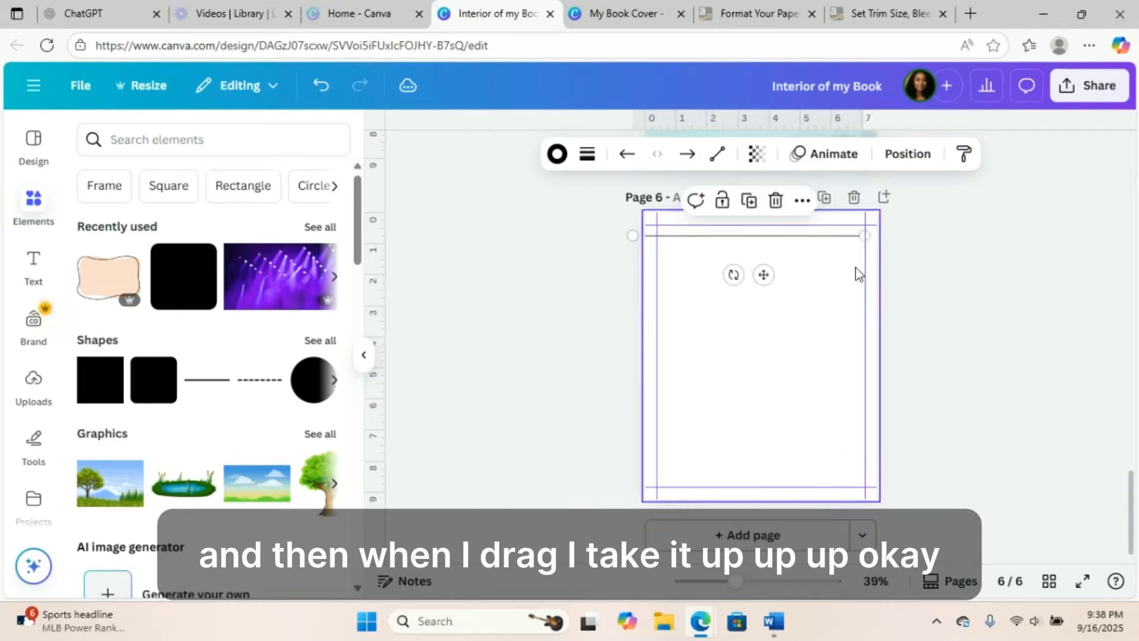
Extend the line past the right edge of page 6 and position it just below the top margin guide
{"action": "mouse_move", "coordinate": [870, 240]}
{"action": "left_mouse_down"}
{"action": "mouse_move", "coordinate": [882, 239]}
{"action": "mouse_move", "coordinate": [839, 242]}
{"action": "mouse_move", "coordinate": [865, 248]}
{"action": "left_mouse_up"}
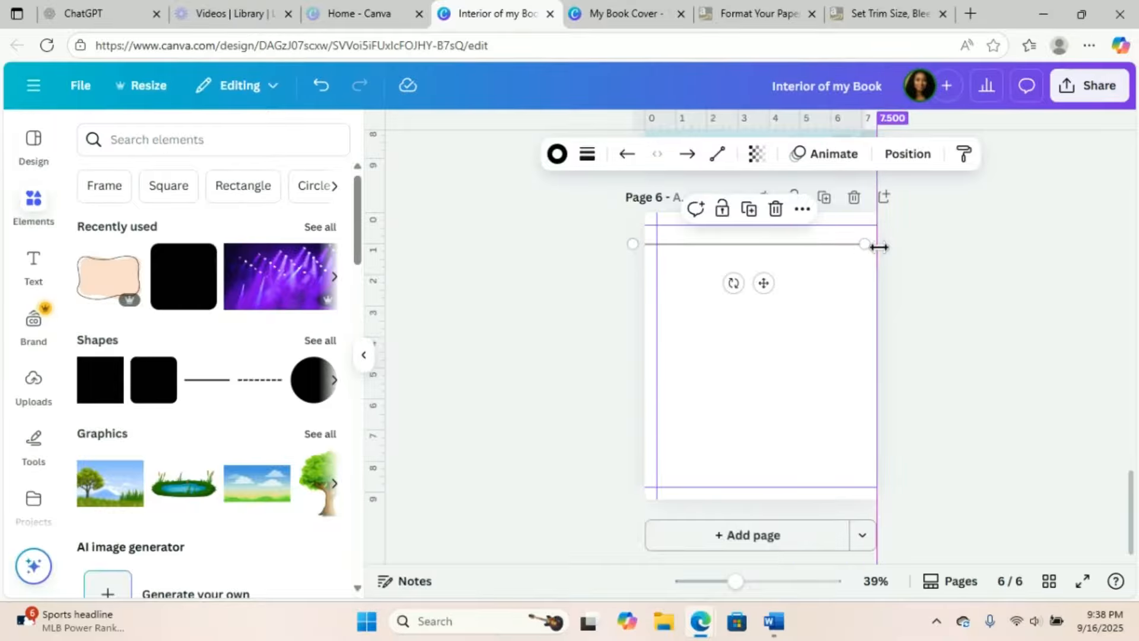
{"action": "left_click", "coordinate": [838, 270]}
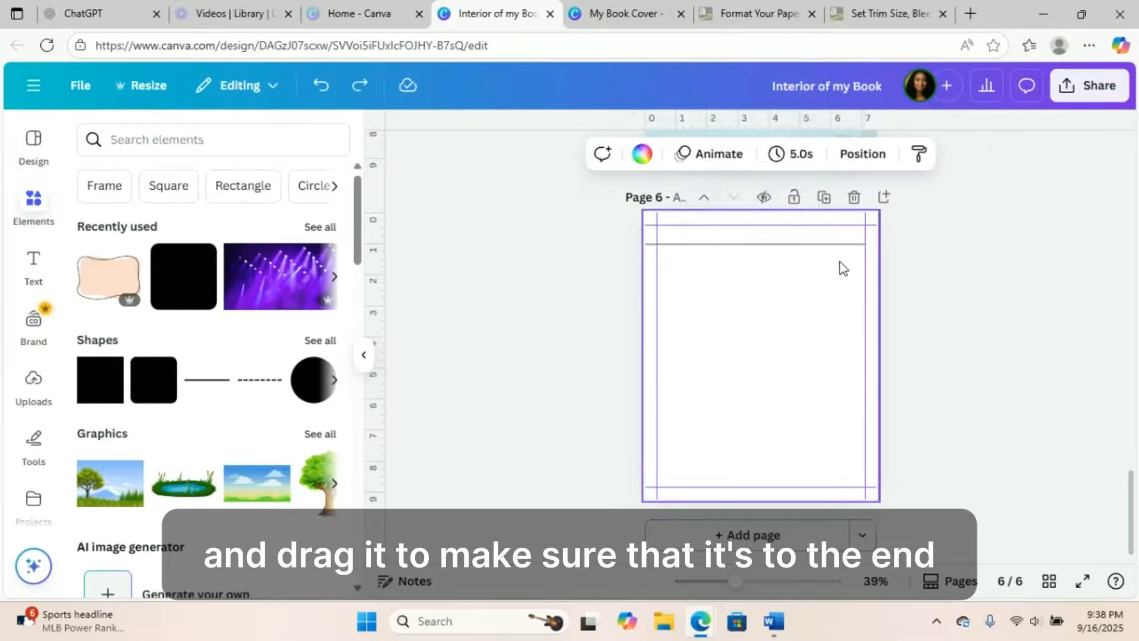
{"action": "left_click_drag", "start_coordinate": [831, 247], "coordinate": [898, 253]}
{"action": "left_click", "coordinate": [781, 270]}
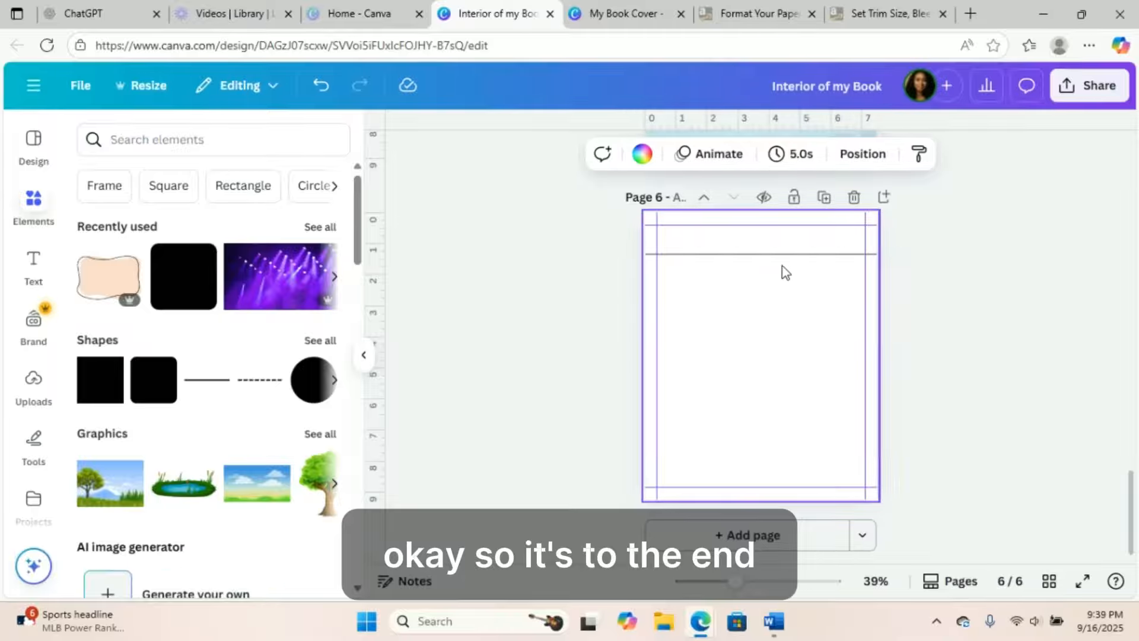
{"action": "left_click", "coordinate": [781, 256]}
{"action": "left_click_drag", "start_coordinate": [781, 256], "coordinate": [775, 244]}
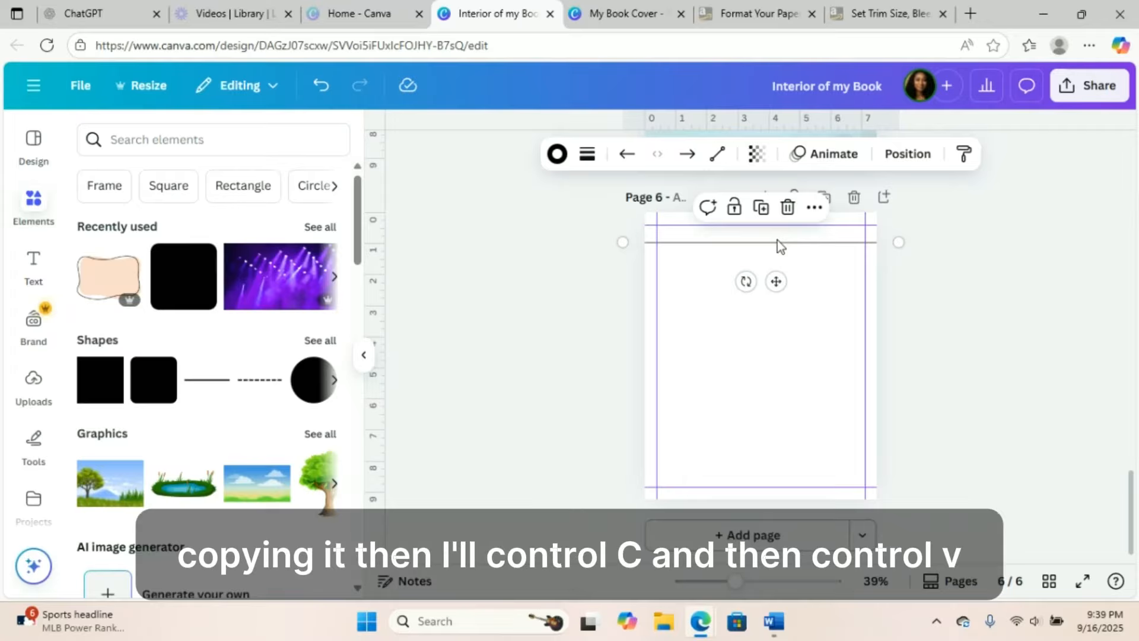
Duplicate the line and place the copy a short distance below it, aligned with the original
{"action": "key", "text": "ctrl+v"}
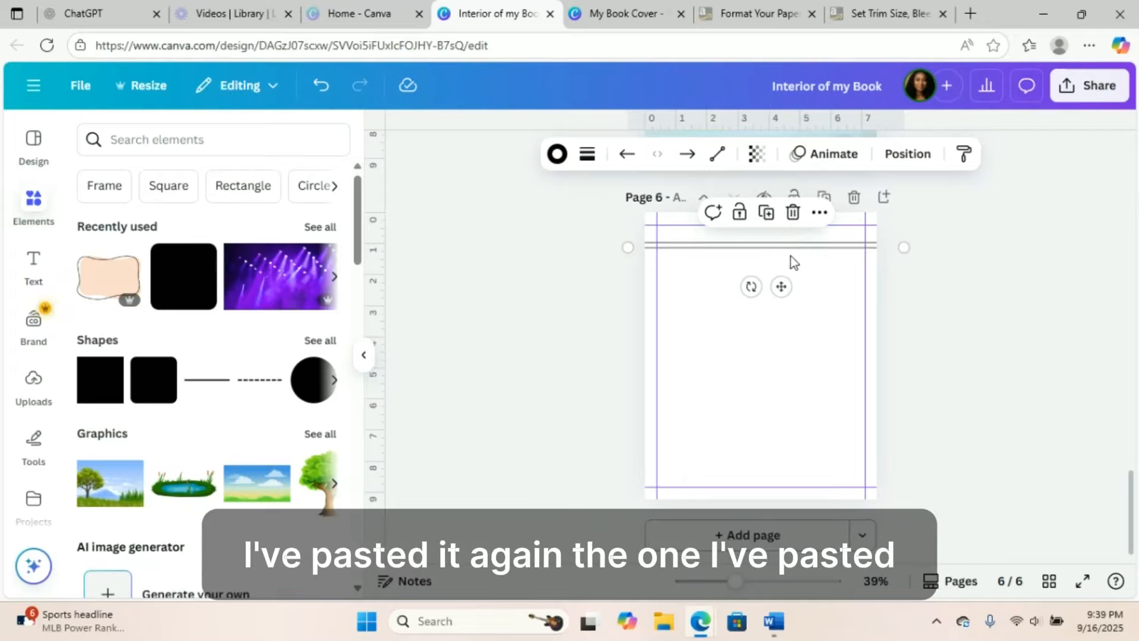
{"action": "left_click_drag", "start_coordinate": [781, 287], "coordinate": [784, 298]}
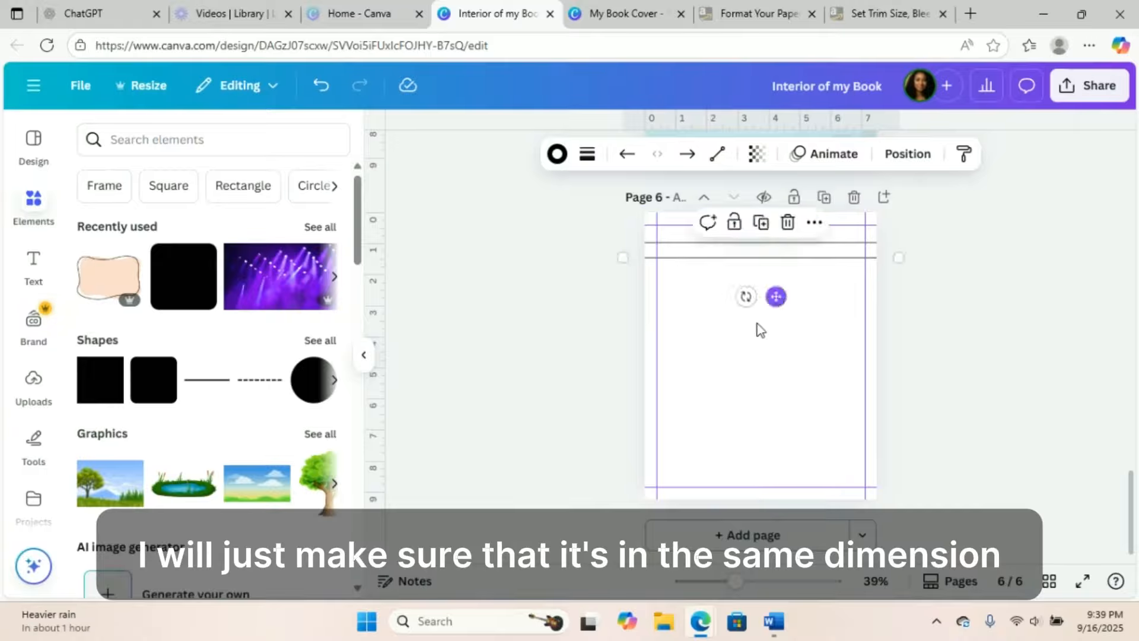
{"action": "left_click", "coordinate": [756, 326]}
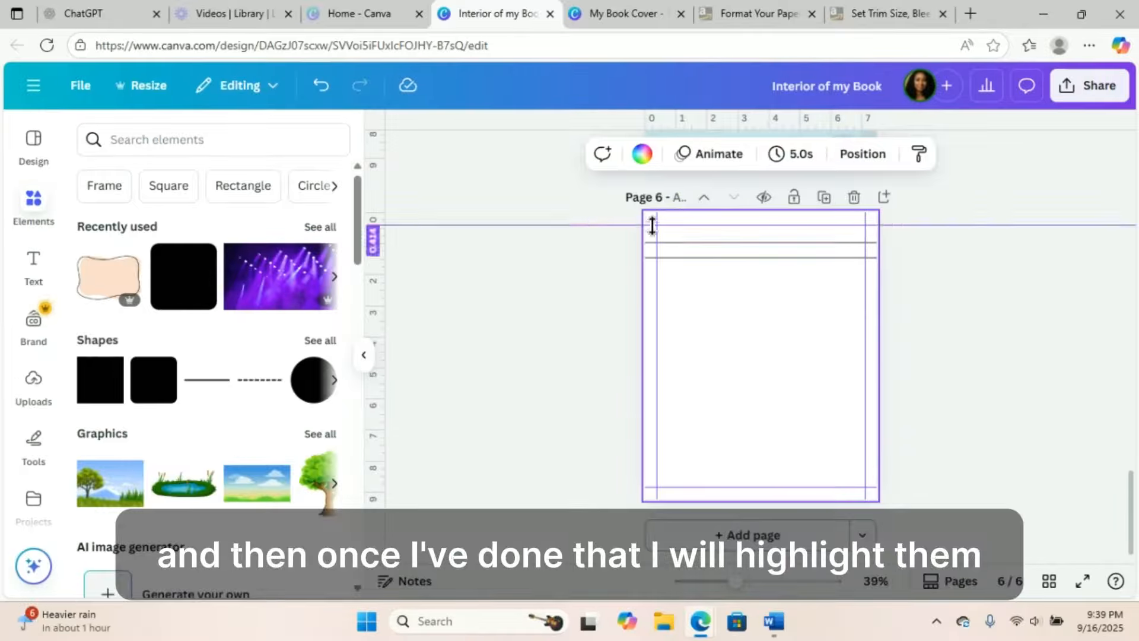
Copy both lines together and paste the pair repeatedly to build a stack of writing lines on page 6
{"action": "left_click_drag", "start_coordinate": [619, 212], "coordinate": [695, 295]}
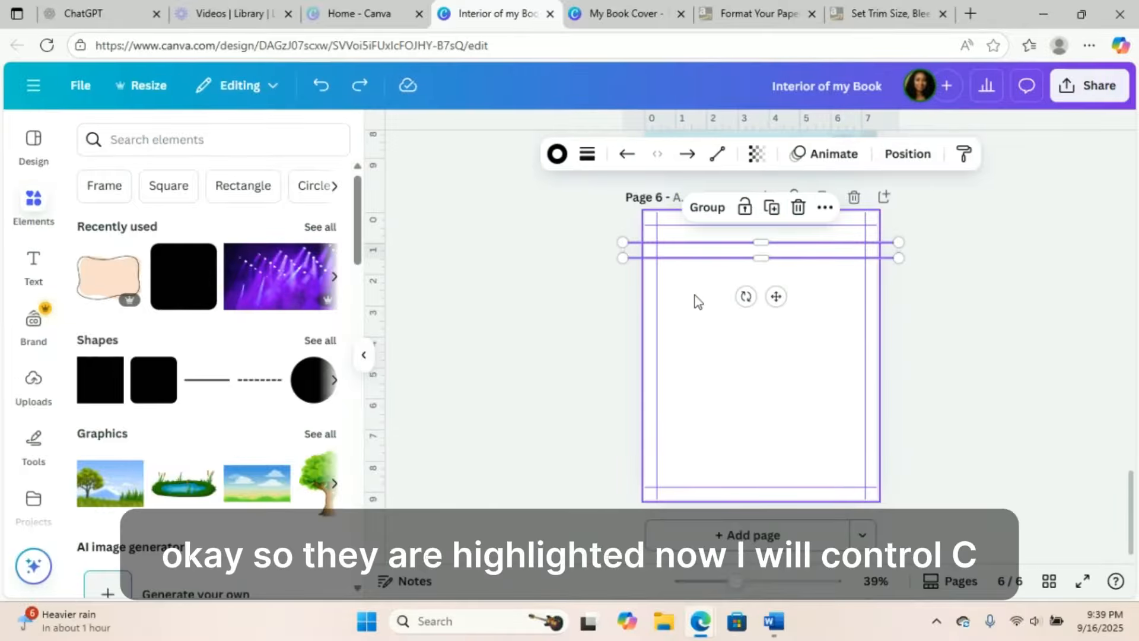
{"action": "key", "text": "ctrl+v"}
{"action": "key", "text": "ctrl+v"}
{"action": "key", "text": "ctrl+v"}
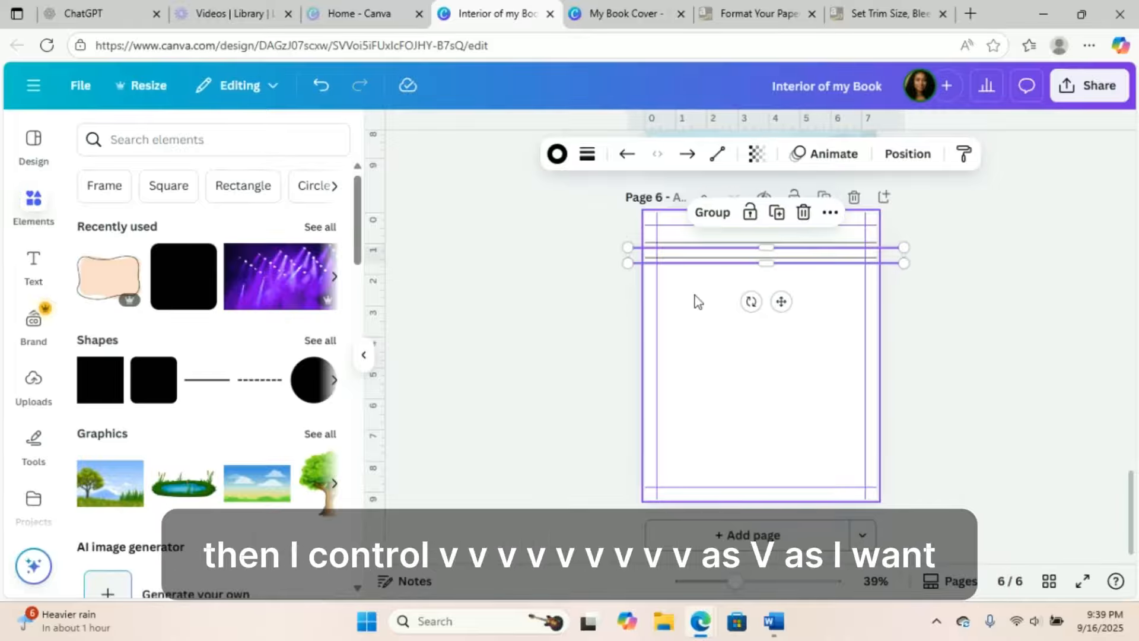
{"action": "key", "text": "ctrl+v"}
{"action": "key", "text": "ctrl+v"}
{"action": "key", "text": "ctrl+v"}
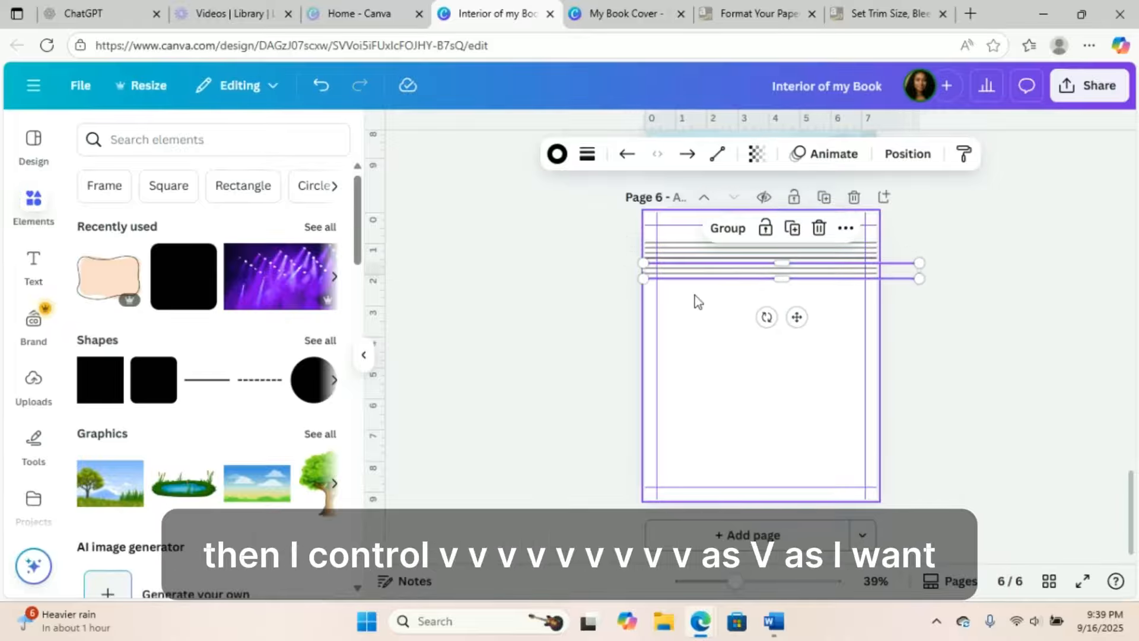
{"action": "key", "text": "ctrl+v"}
{"action": "key", "text": "ctrl+v"}
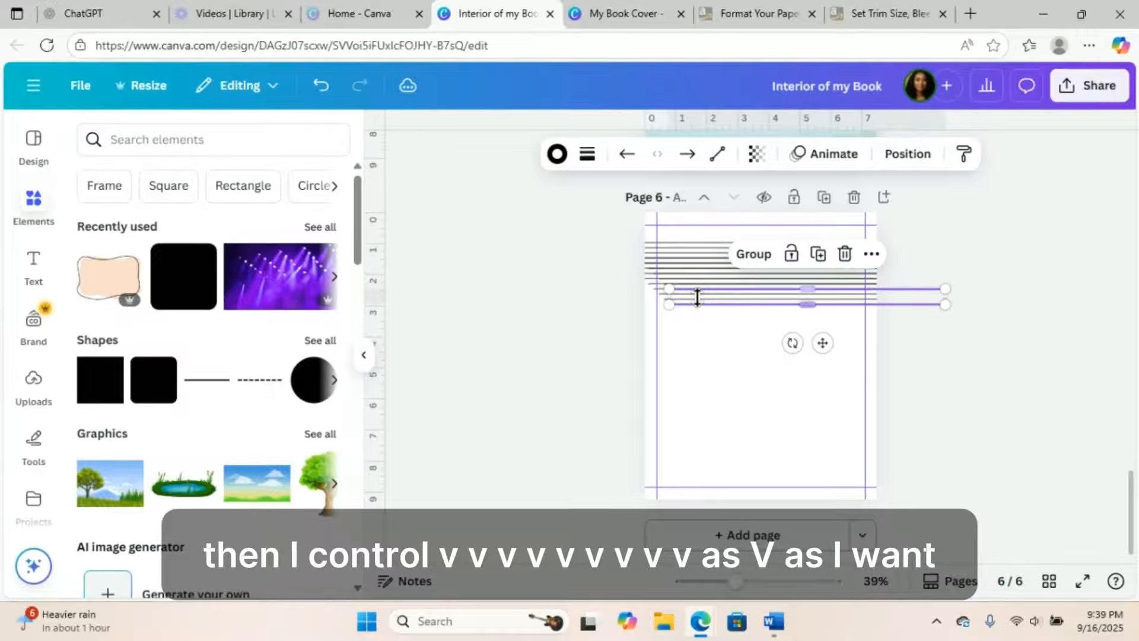
{"action": "key", "text": "ctrl+v"}
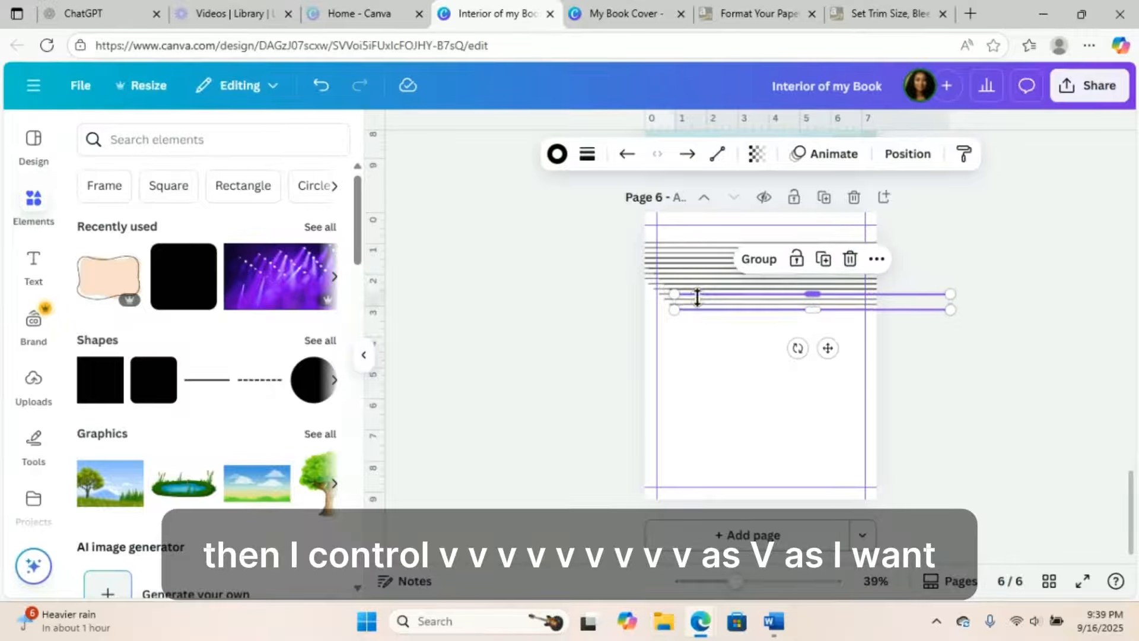
{"action": "key", "text": "ctrl+v"}
{"action": "key", "text": "ctrl+v"}
{"action": "key", "text": "ctrl+v"}
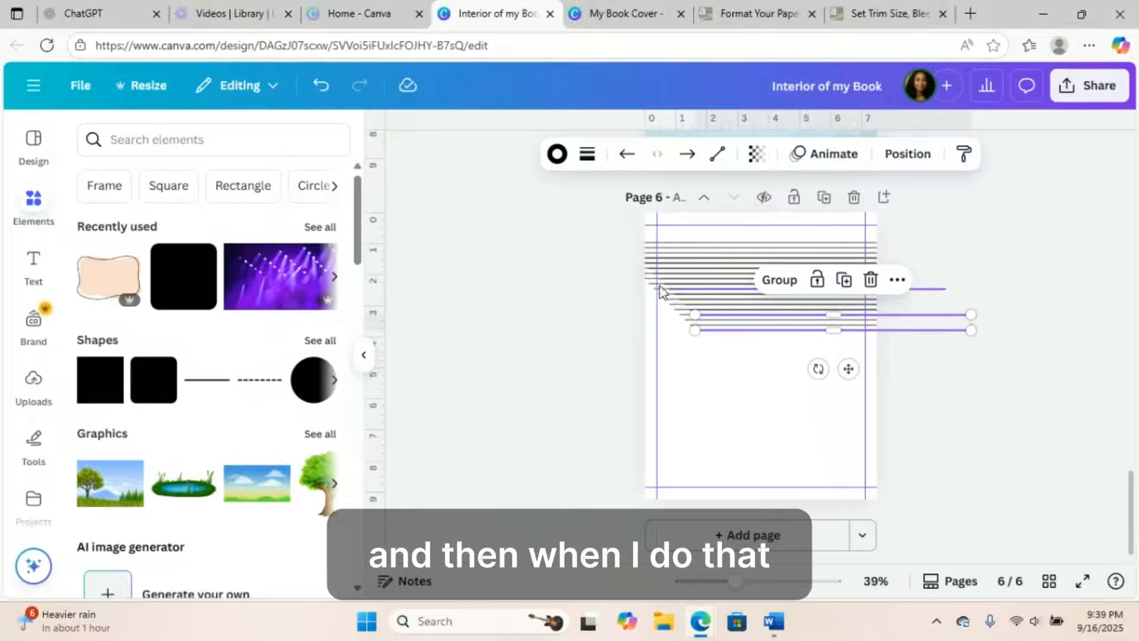
{"action": "left_click", "coordinate": [610, 301]}
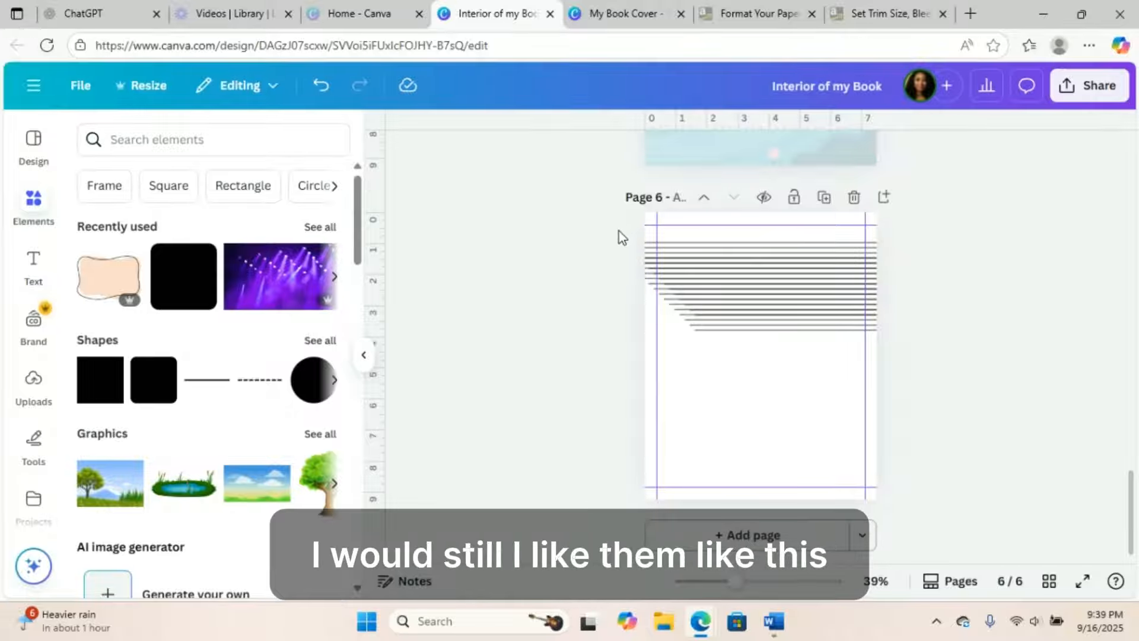
Select all the writing lines on page 6 and align and space them evenly with Tidy up
{"action": "left_click_drag", "start_coordinate": [618, 236], "coordinate": [752, 377]}
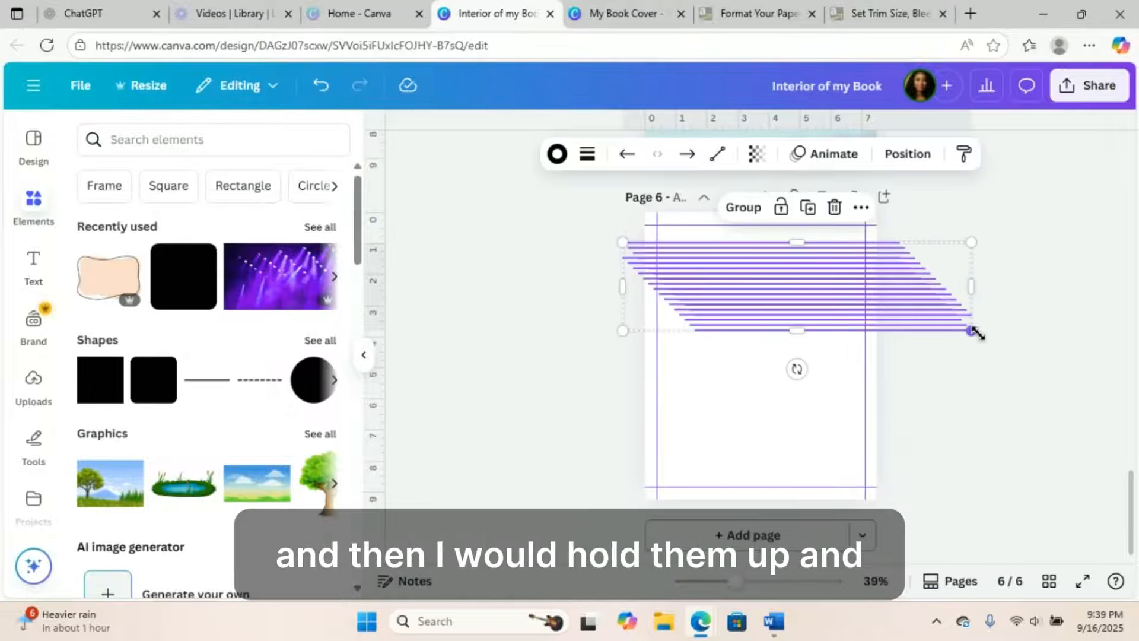
{"action": "left_click_drag", "start_coordinate": [976, 333], "coordinate": [960, 442]}
{"action": "left_click_drag", "start_coordinate": [980, 288], "coordinate": [890, 385]}
{"action": "left_click_drag", "start_coordinate": [909, 385], "coordinate": [902, 351]}
{"action": "right_click", "coordinate": [892, 330]}
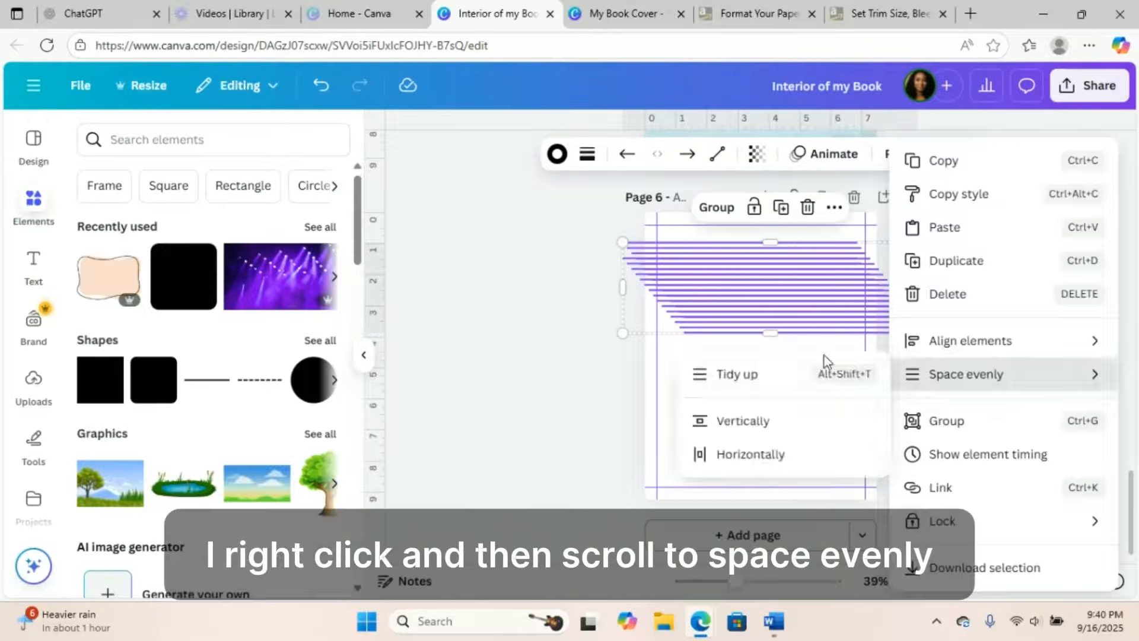
{"action": "mouse_move", "coordinate": [949, 383]}
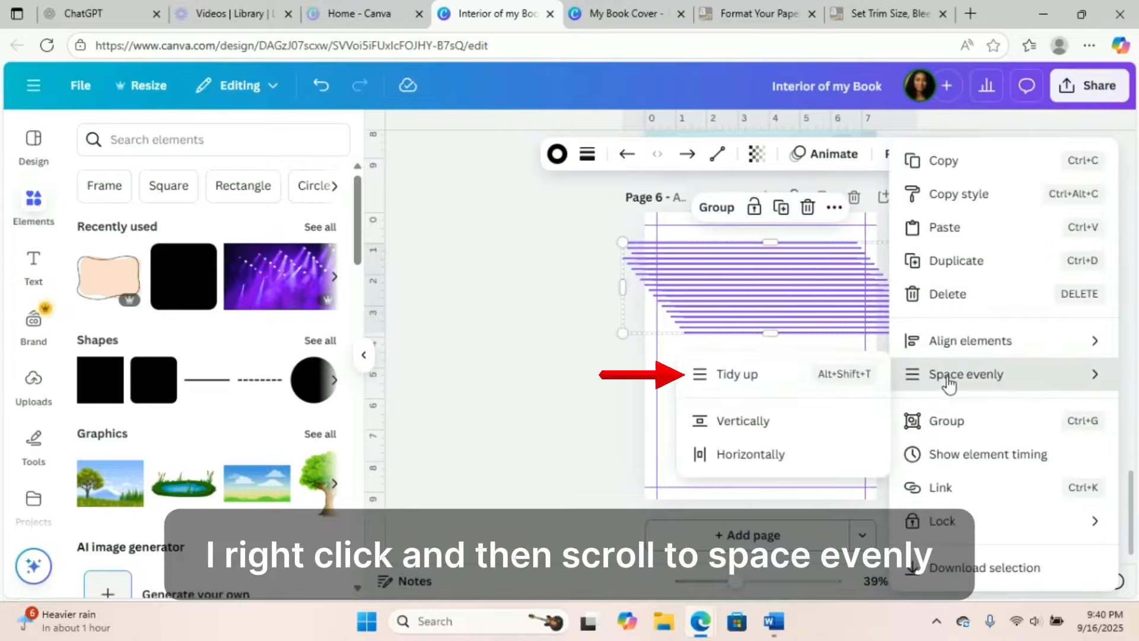
{"action": "left_click", "coordinate": [794, 386]}
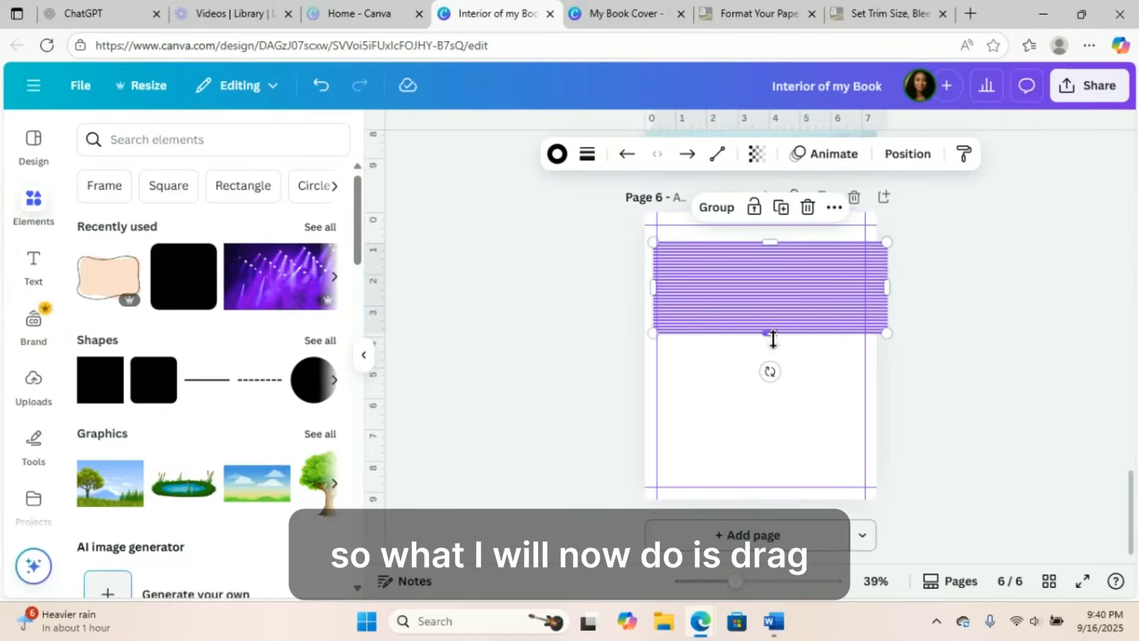
Stretch the stack of writing lines down to just above the bottom margin guide and position it across the full width of page 6
{"action": "left_click_drag", "start_coordinate": [773, 338], "coordinate": [773, 479]}
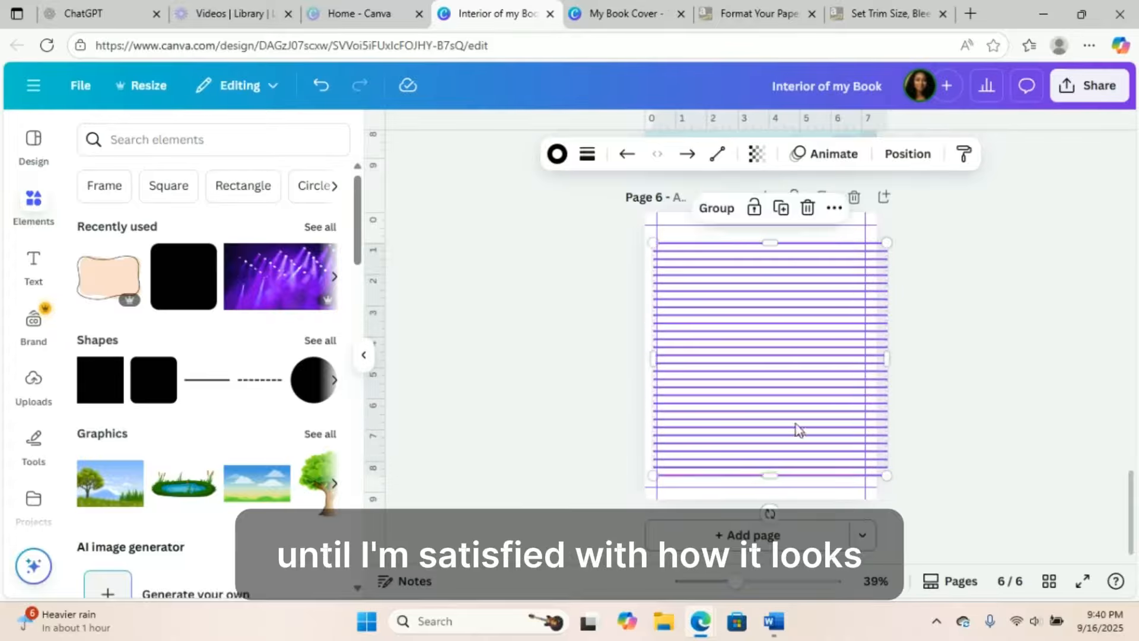
{"action": "mouse_move", "coordinate": [796, 429]}
{"action": "left_mouse_down"}
{"action": "mouse_move", "coordinate": [766, 415]}
{"action": "mouse_move", "coordinate": [781, 404]}
{"action": "mouse_move", "coordinate": [788, 416]}
{"action": "left_mouse_up"}
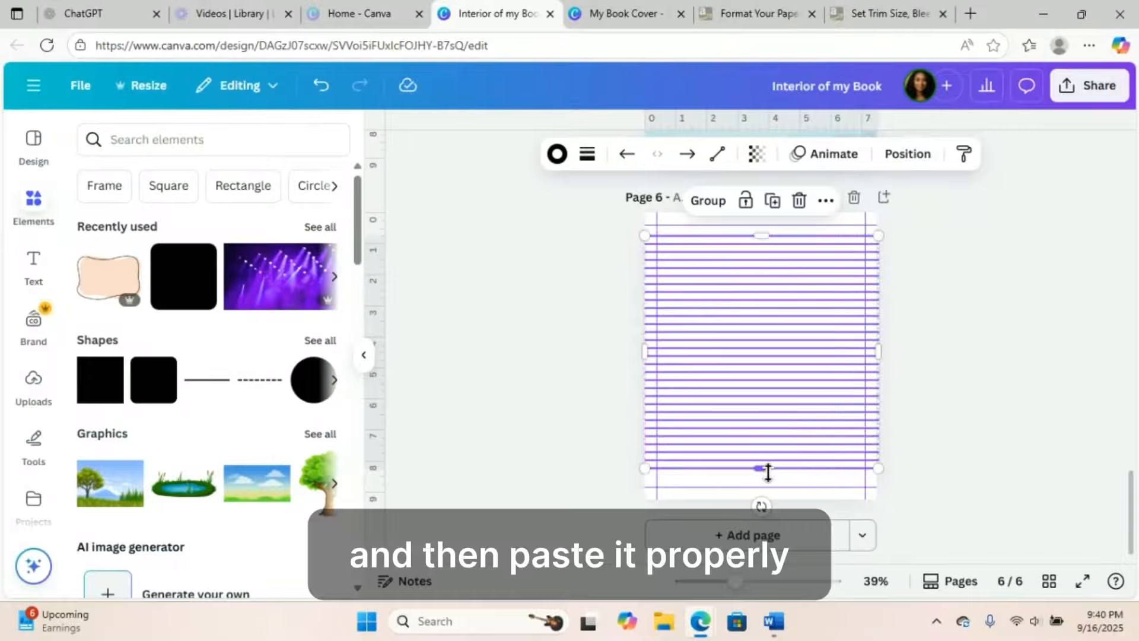
{"action": "left_click_drag", "start_coordinate": [765, 475], "coordinate": [769, 481]}
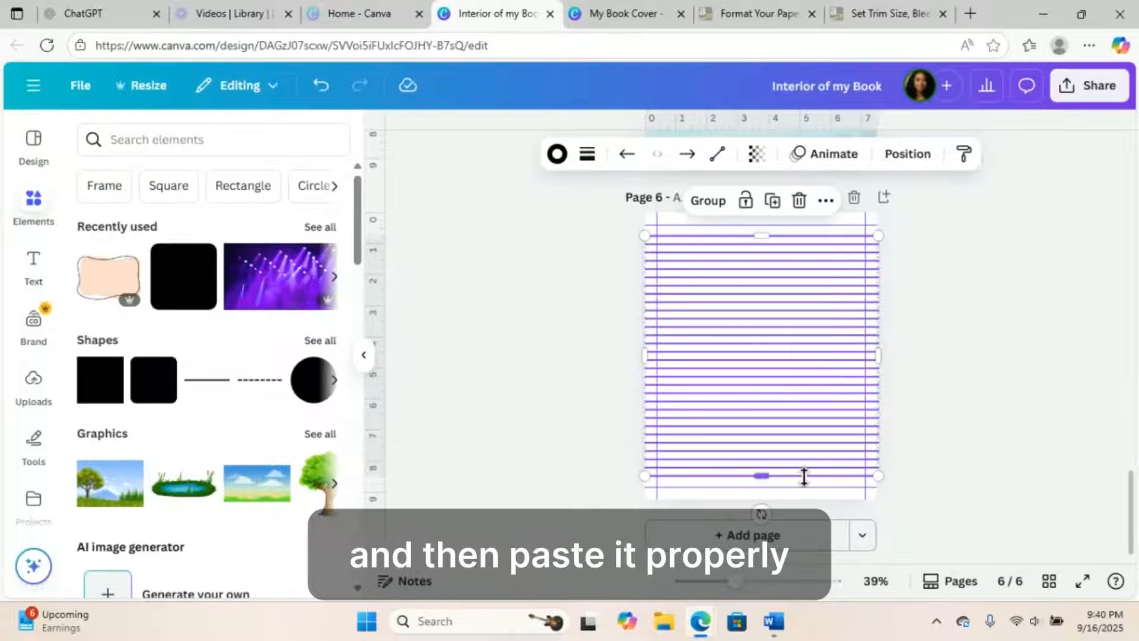
{"action": "left_click", "coordinate": [798, 426]}
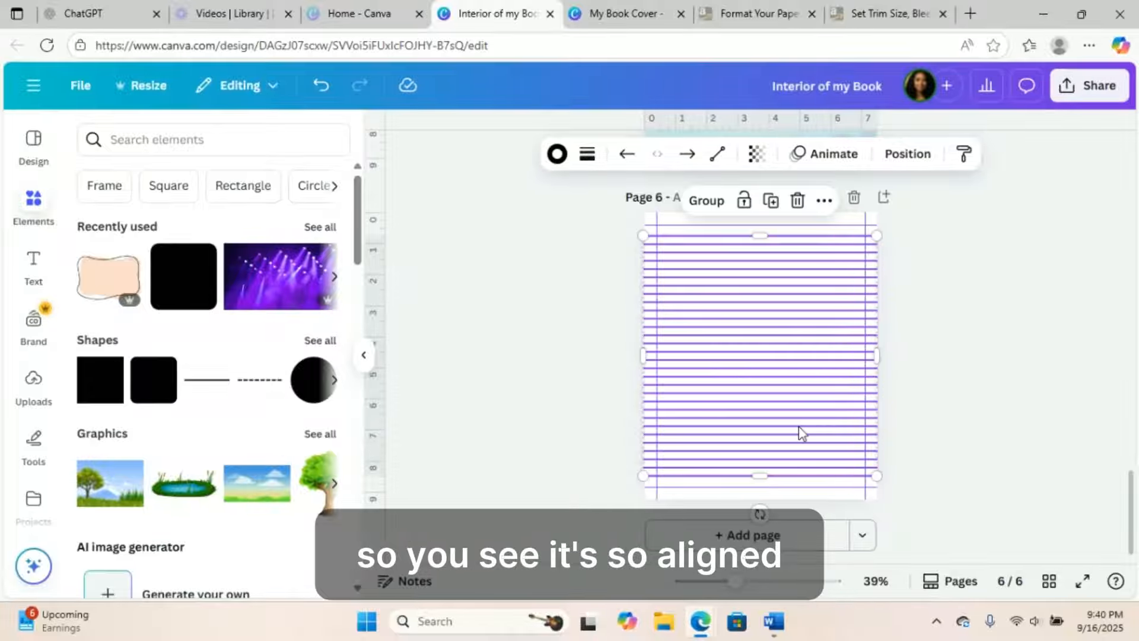
{"action": "left_click", "coordinate": [913, 398]}
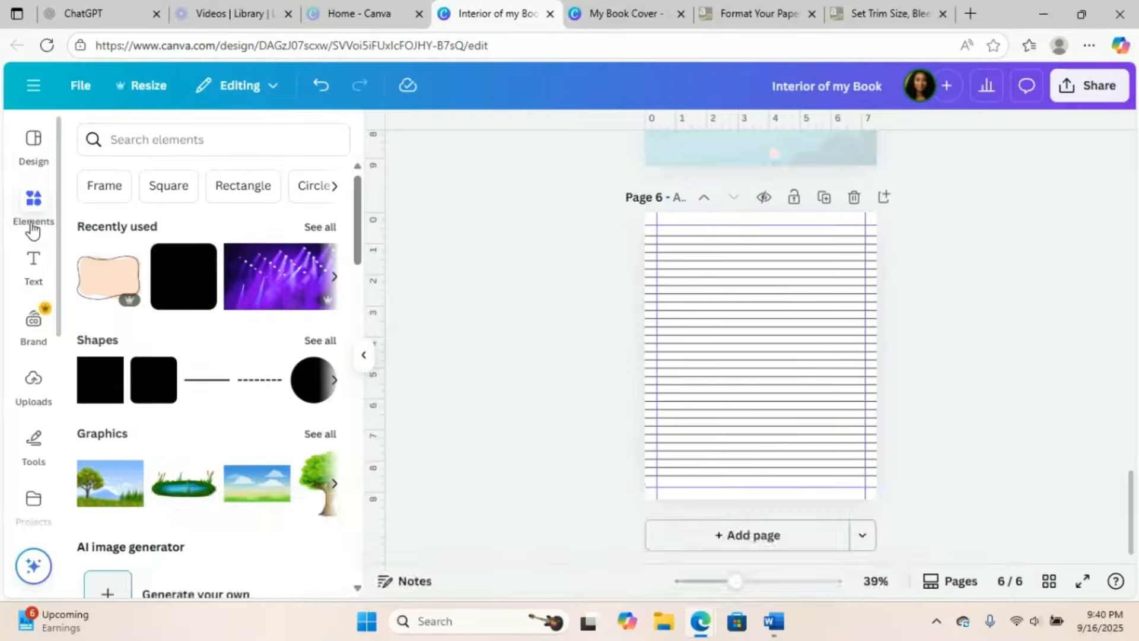
Add a subheading reading "Notes" in the lower-right corner of page 6, inside the margin guides
{"action": "left_click", "coordinate": [34, 266]}
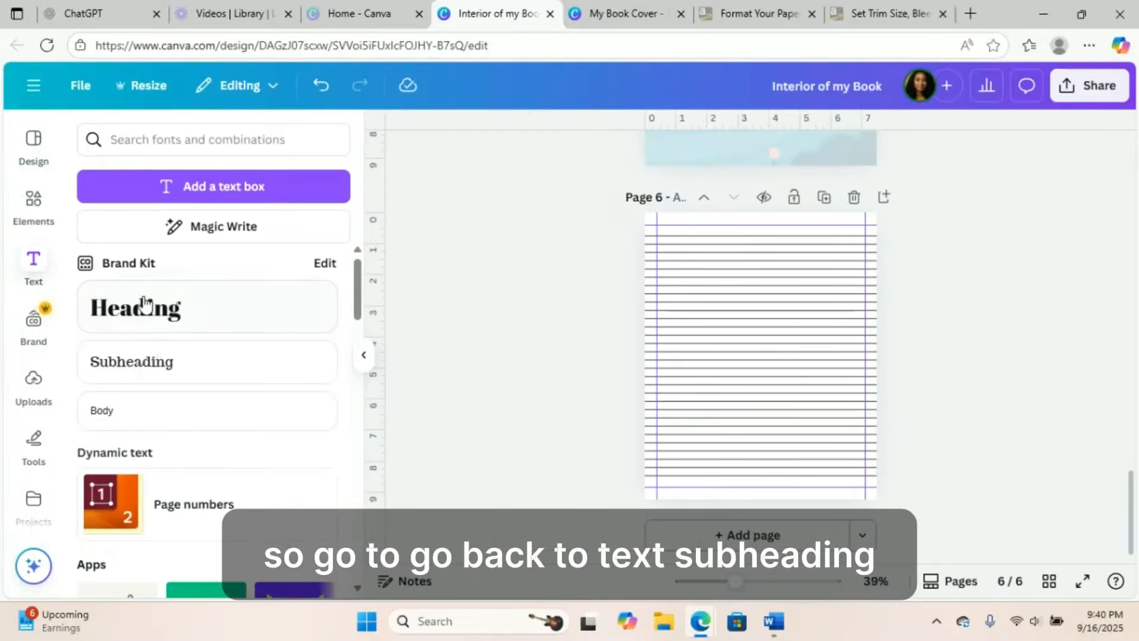
{"action": "left_click", "coordinate": [148, 363]}
{"action": "left_click_drag", "start_coordinate": [777, 398], "coordinate": [859, 525]}
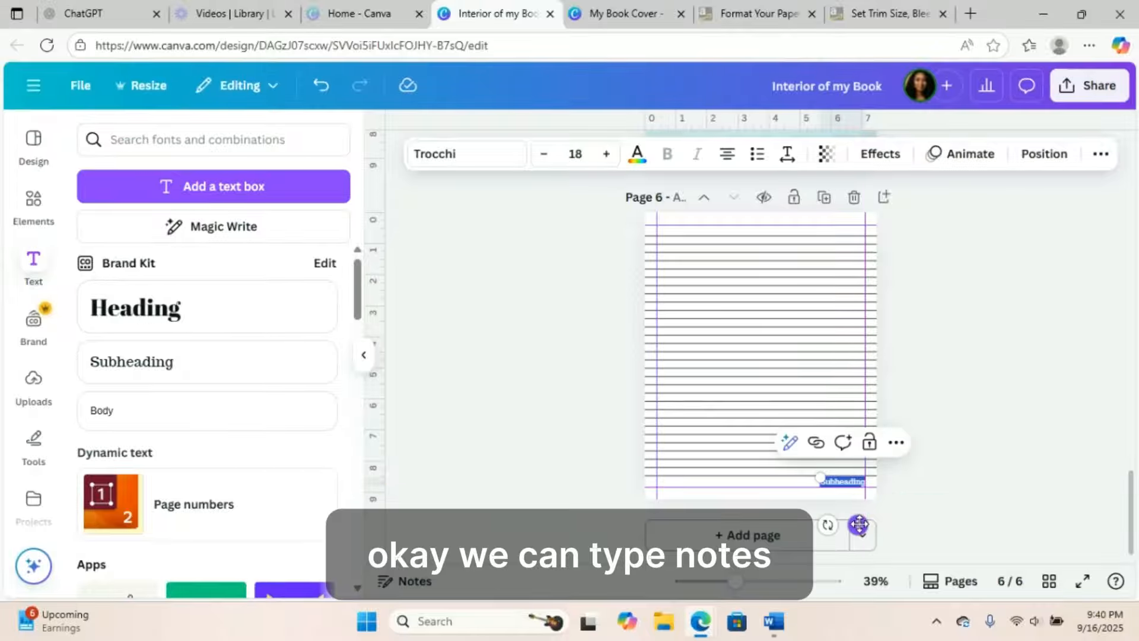
{"action": "type", "text": "Notes"}
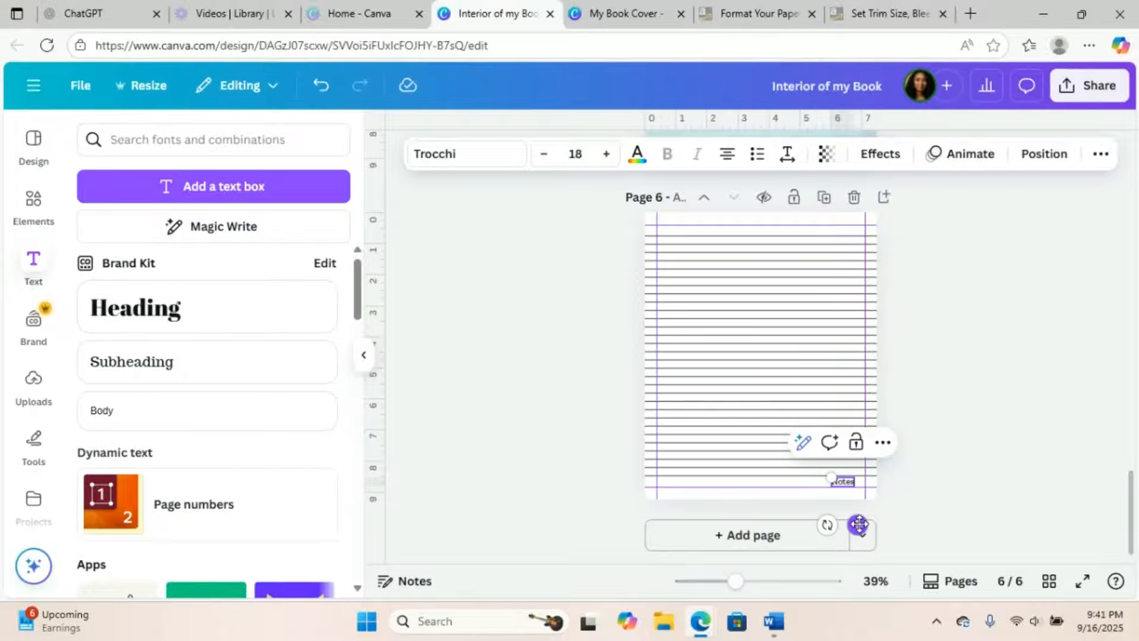
{"action": "left_click", "coordinate": [945, 492]}
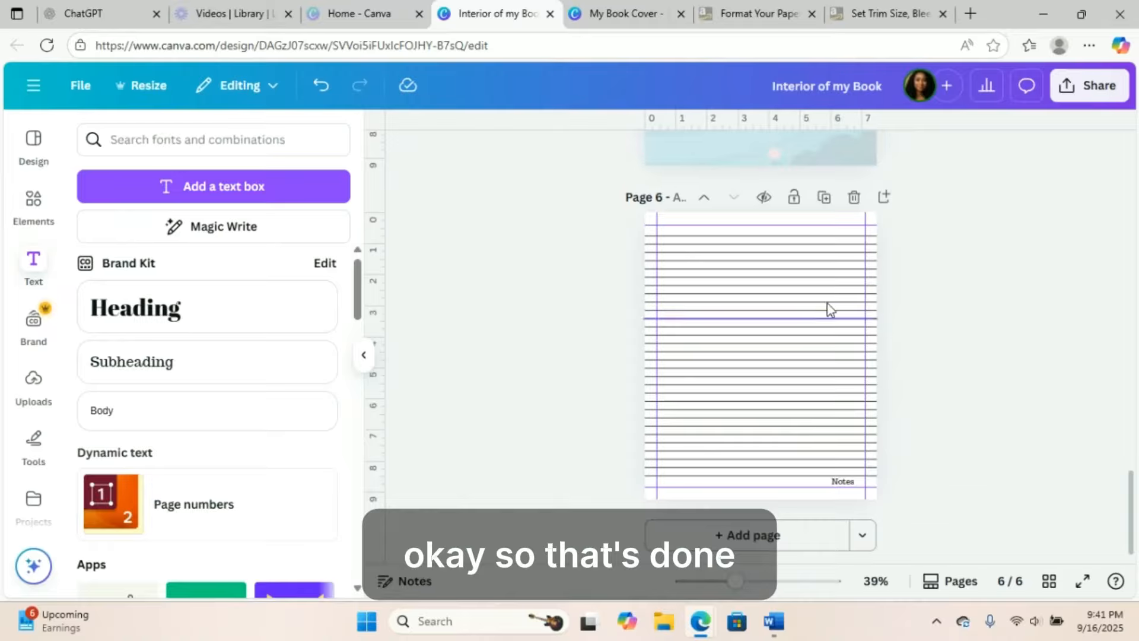
Duplicate the lined Notes page five times so the design has 11 pages
{"action": "left_click", "coordinate": [827, 202]}
{"action": "left_click", "coordinate": [827, 201]}
{"action": "left_click", "coordinate": [826, 202]}
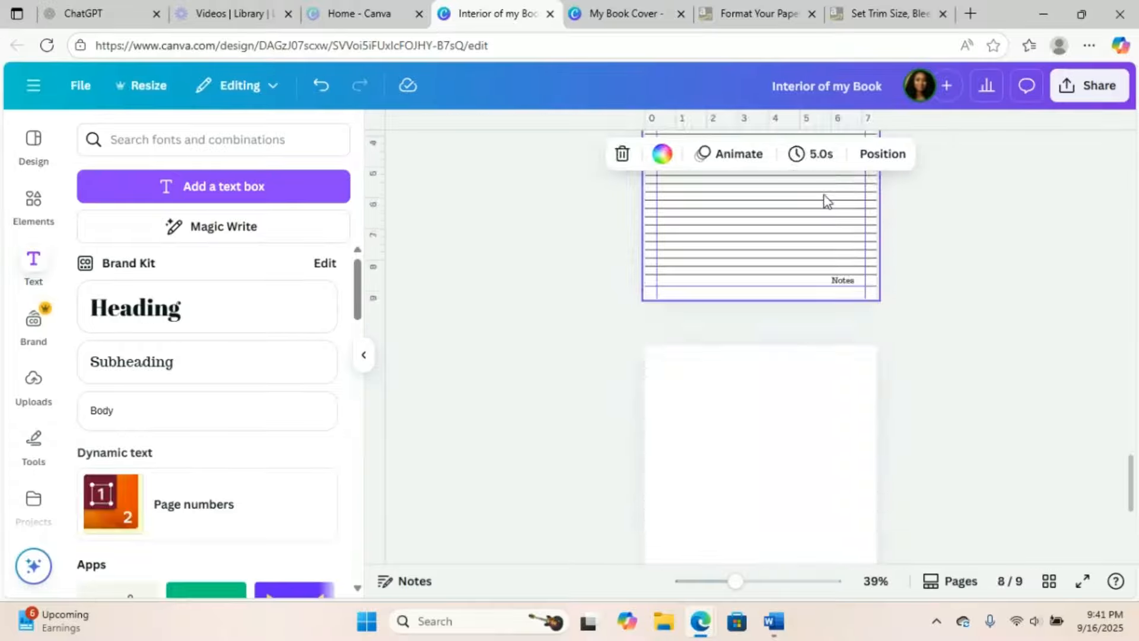
{"action": "left_click", "coordinate": [825, 200]}
{"action": "left_click", "coordinate": [827, 201]}
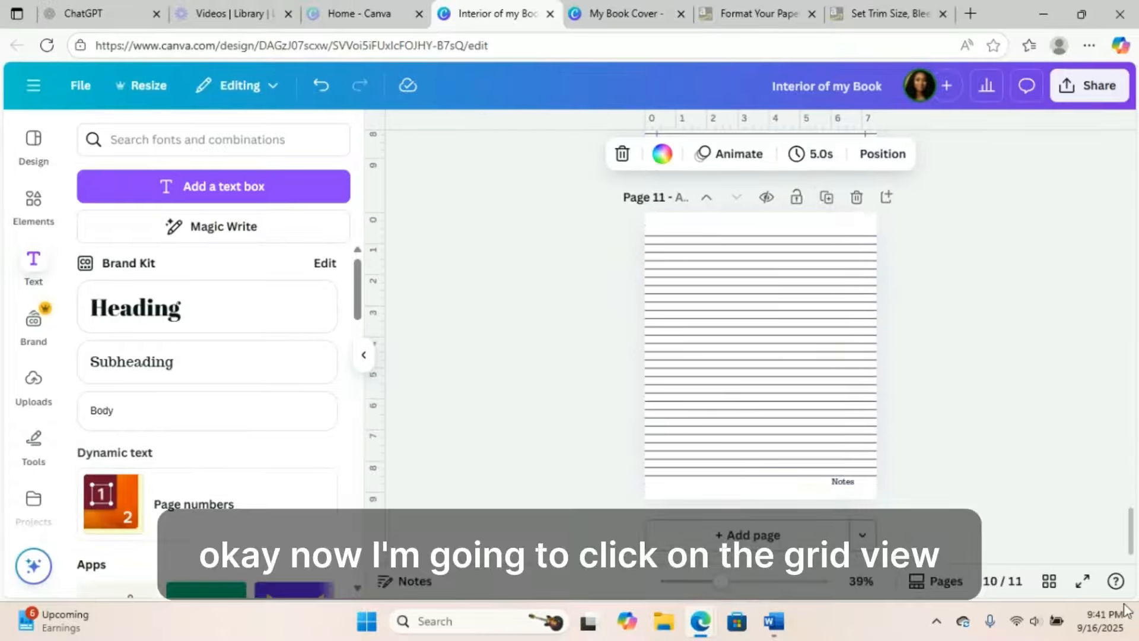
Select lined pages 6 to 11 in grid view and duplicate them repeatedly until the book exceeds 150 pages
{"action": "left_click", "coordinate": [1049, 583]}
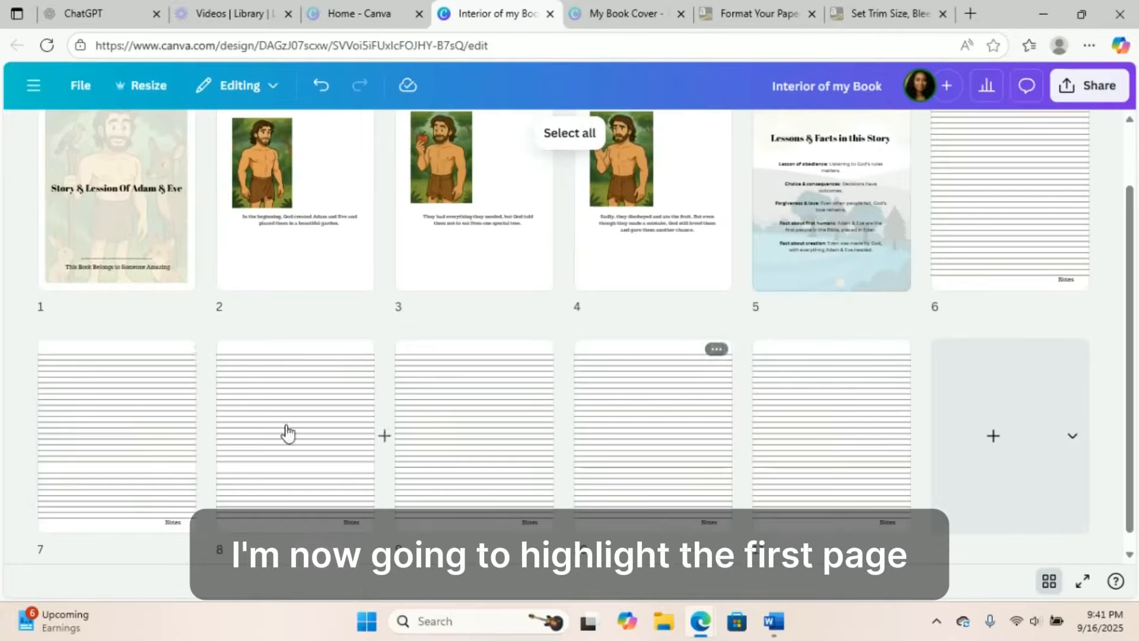
{"action": "left_click", "coordinate": [142, 430]}
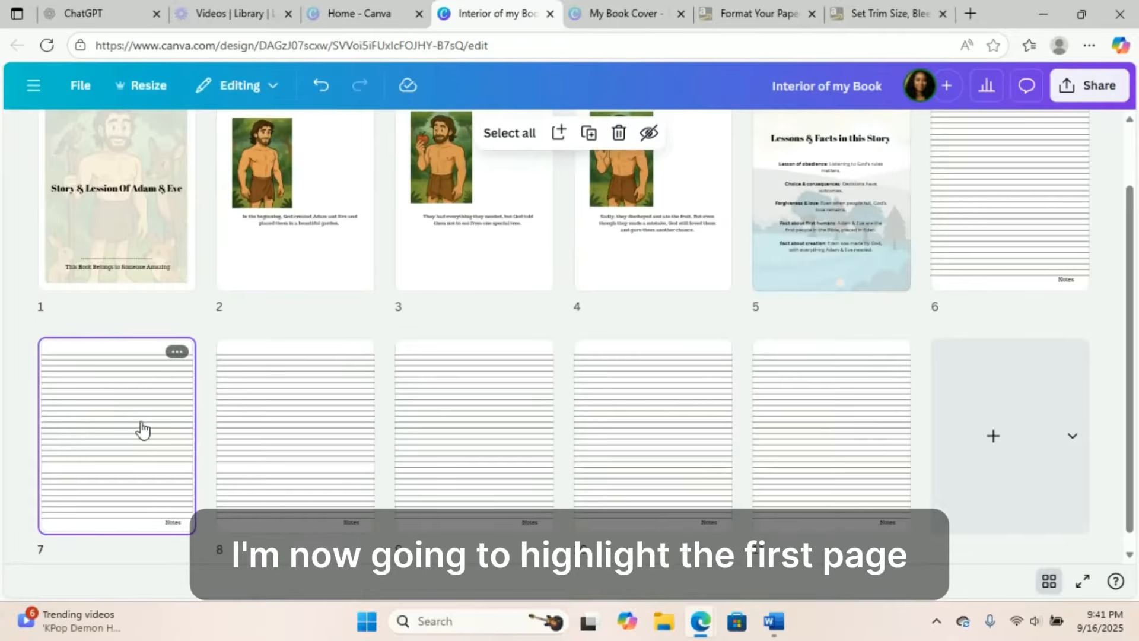
{"action": "left_click", "coordinate": [1043, 202]}
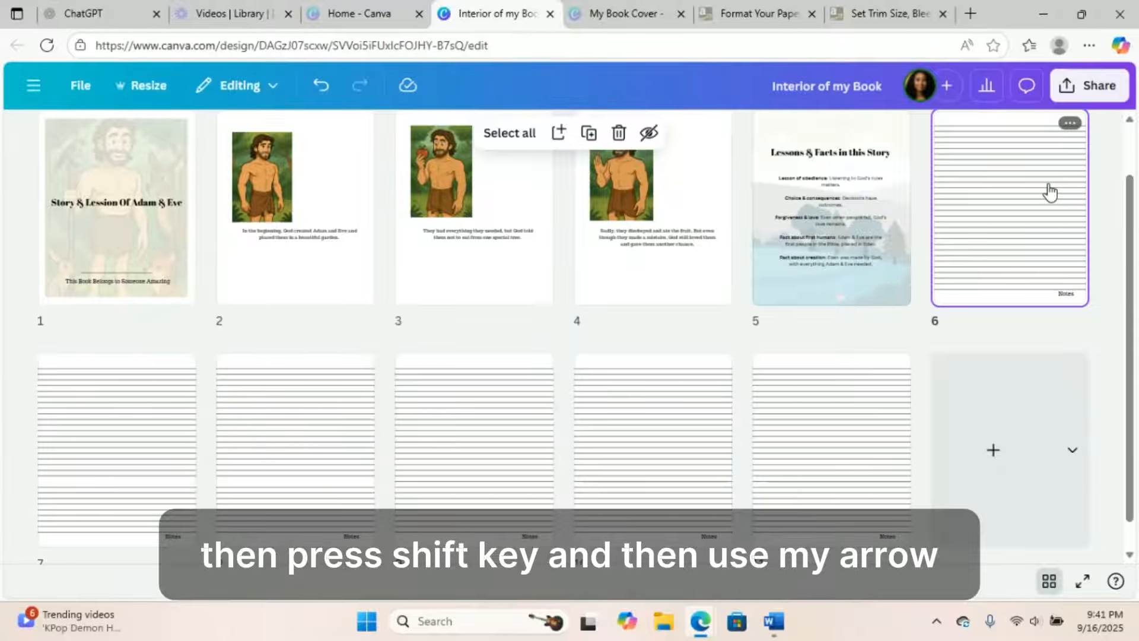
{"action": "key", "text": "shift+Right"}
{"action": "key", "text": "shift+Right"}
{"action": "key", "text": "shift+Right"}
{"action": "key", "text": "shift+Right"}
{"action": "key", "text": "shift+Right"}
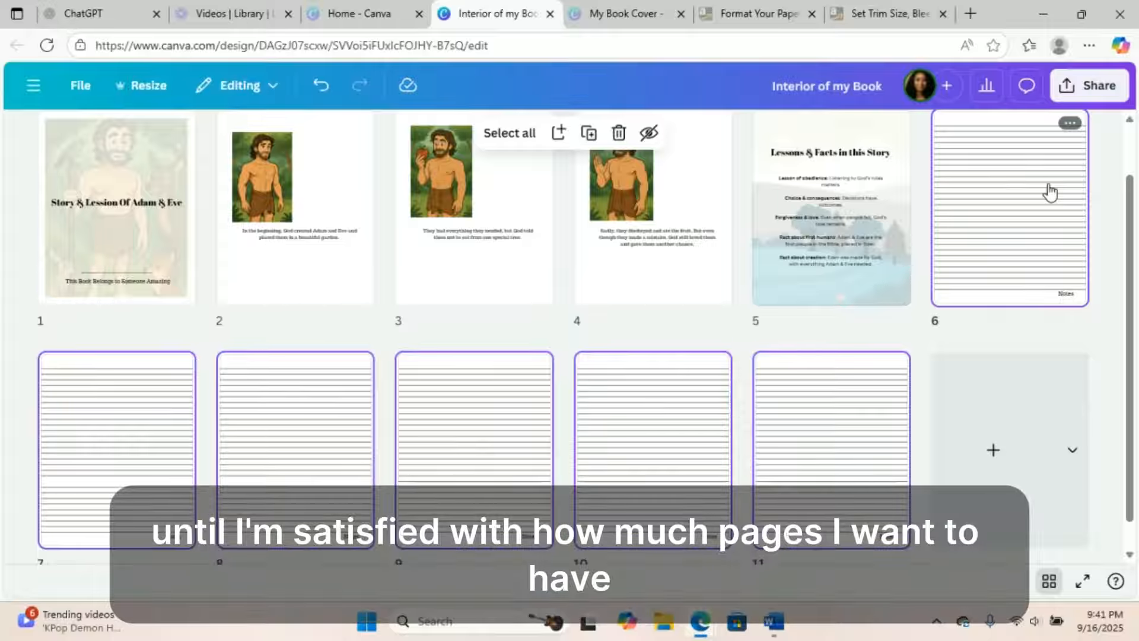
{"action": "key", "text": "ctrl+d"}
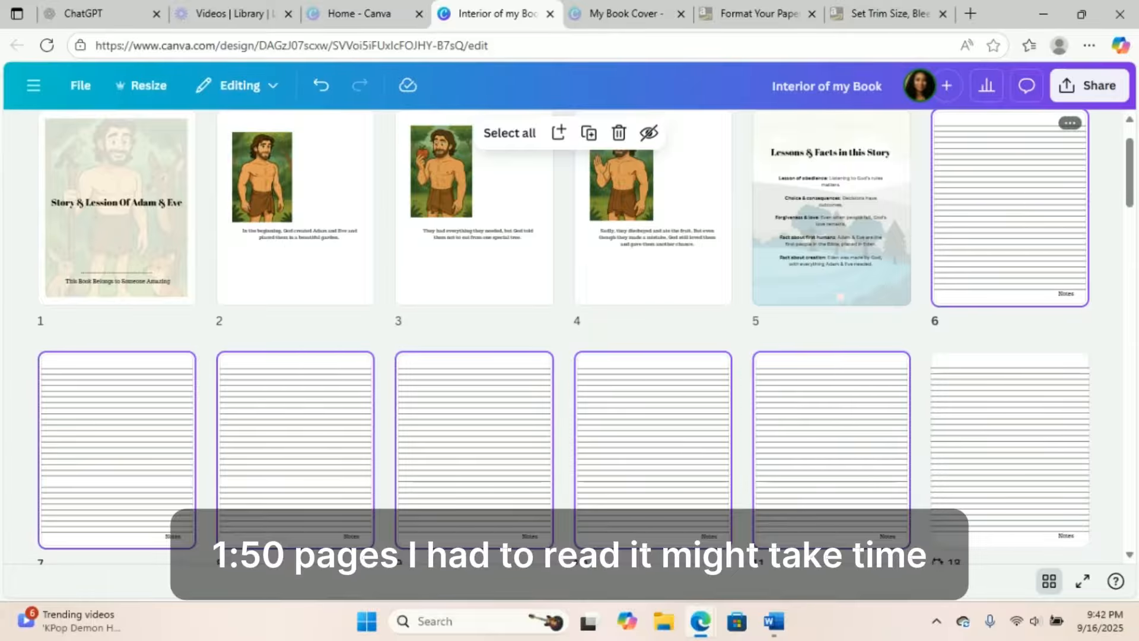
Delete every page after page 150 and return to page 1 in the normal page view
{"action": "scroll", "coordinate": [564, 332], "scroll_direction": "down", "scroll_amount": 10}
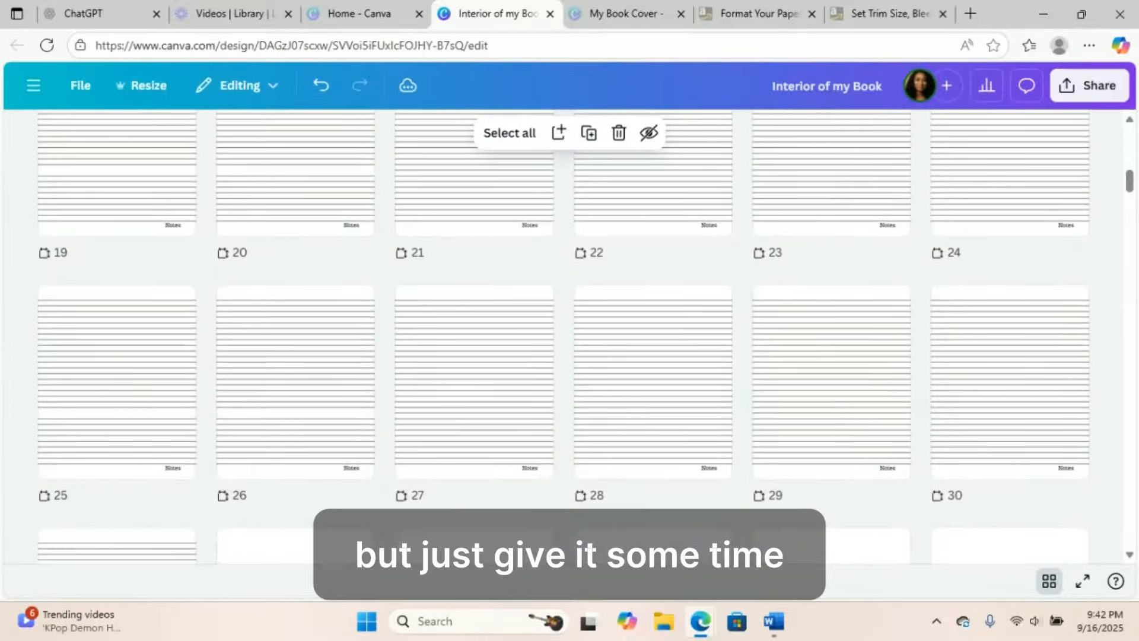
{"action": "left_click_drag", "start_coordinate": [1129, 181], "coordinate": [1132, 404]}
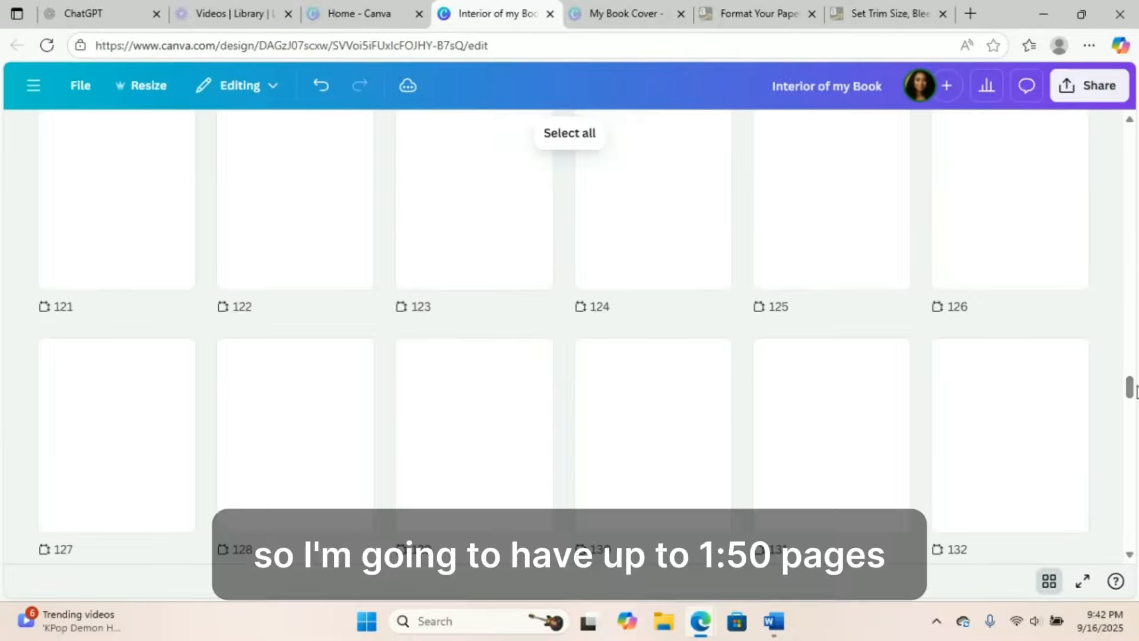
{"action": "mouse_move", "coordinate": [1134, 446]}
{"action": "left_mouse_down"}
{"action": "mouse_move", "coordinate": [1134, 492]}
{"action": "mouse_move", "coordinate": [1130, 434]}
{"action": "left_mouse_up"}
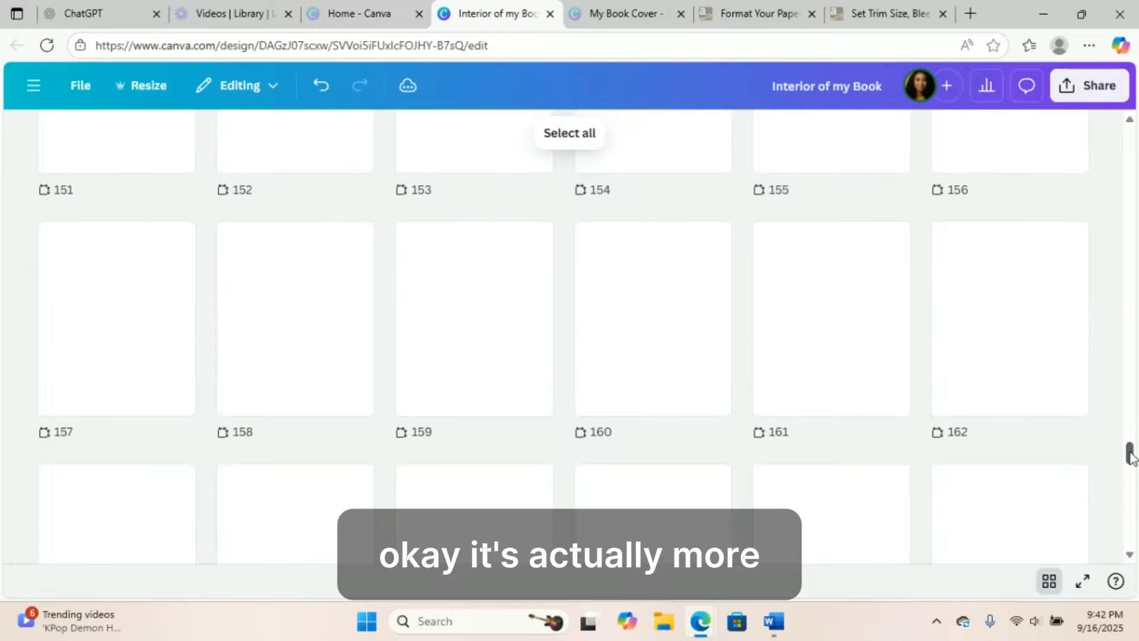
{"action": "left_click", "coordinate": [1129, 434]}
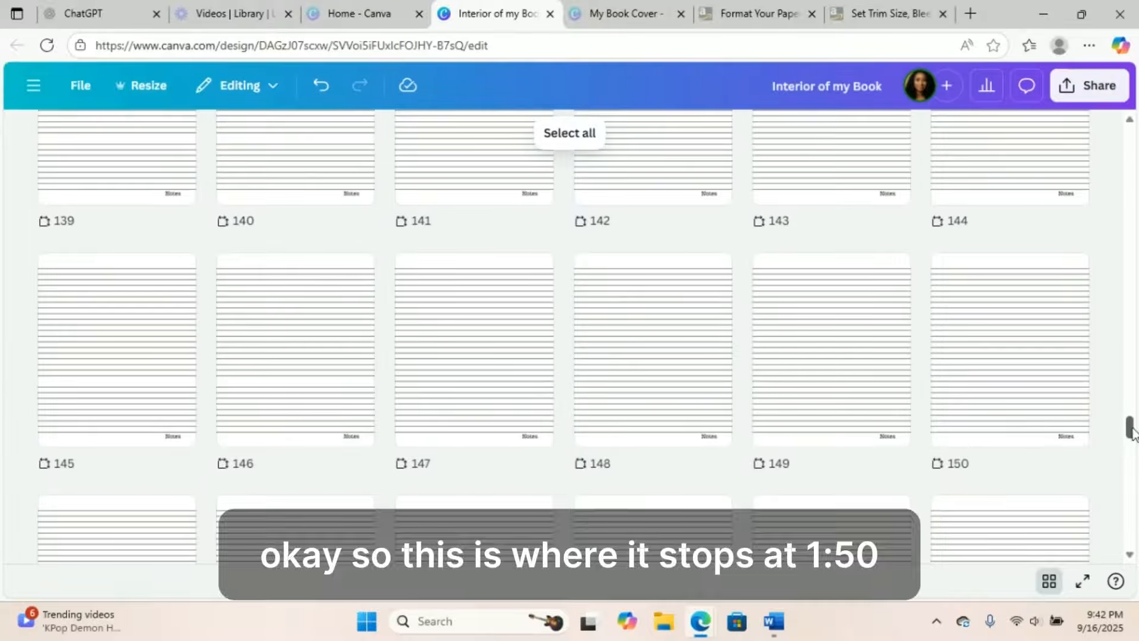
{"action": "left_click", "coordinate": [1009, 402]}
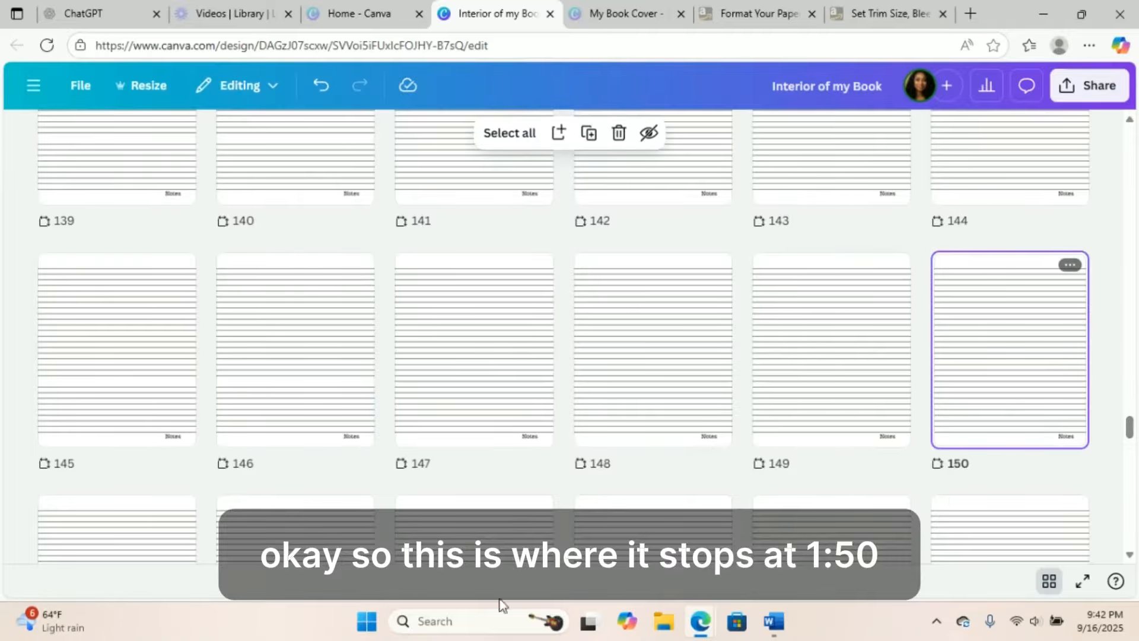
{"action": "left_click", "coordinate": [172, 539]}
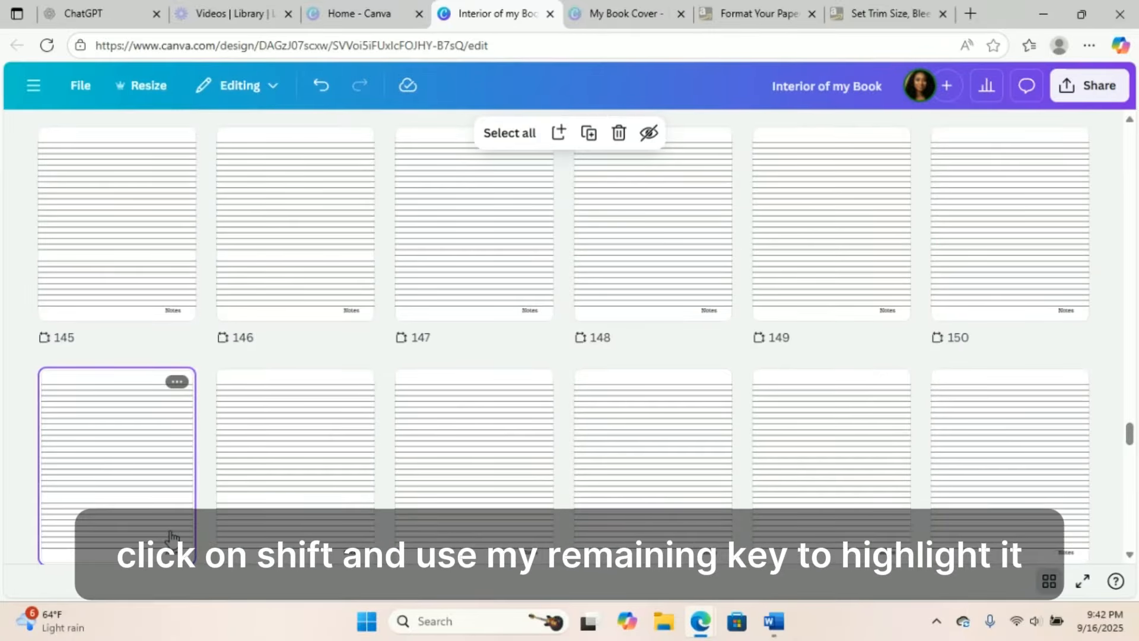
{"action": "key", "text": "shift+Right"}
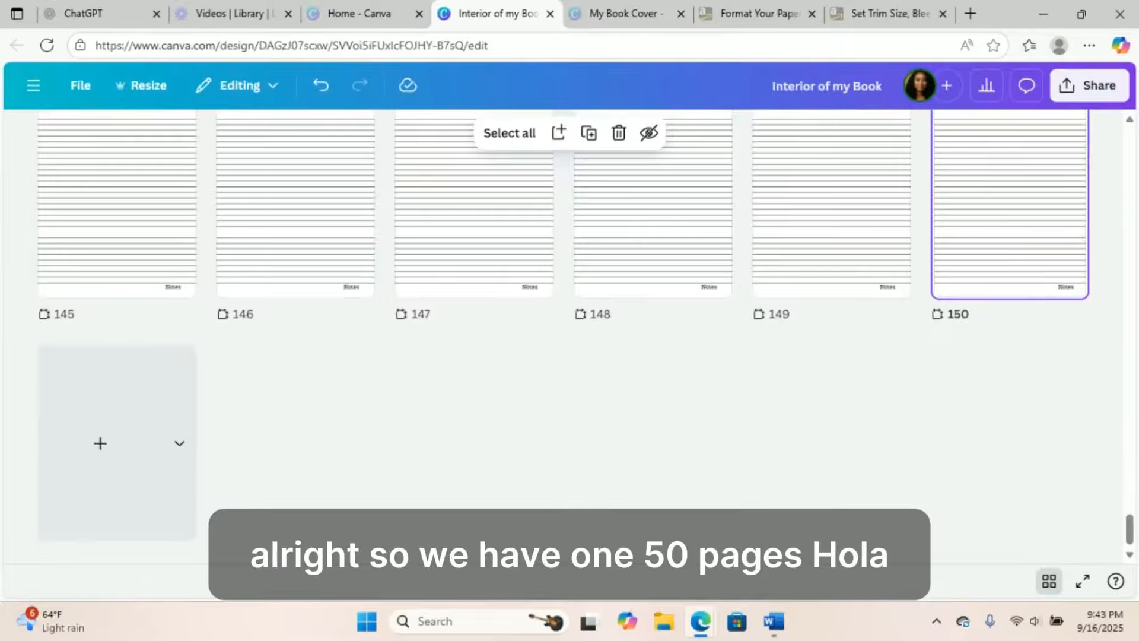
{"action": "left_click_drag", "start_coordinate": [1129, 529], "coordinate": [1131, 133]}
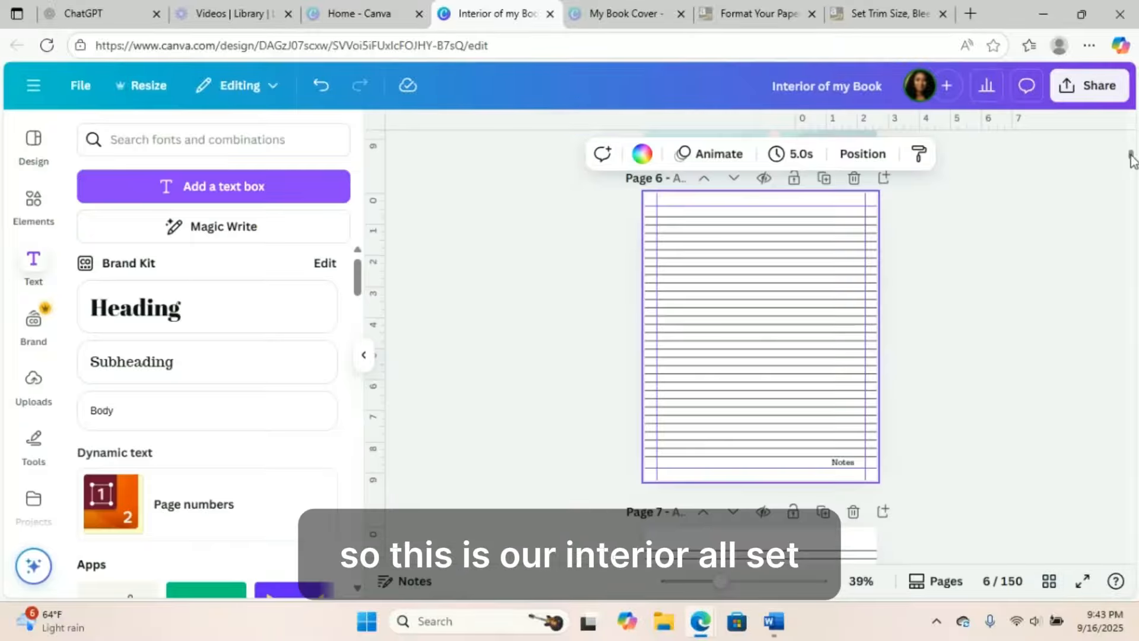
{"action": "left_click_drag", "start_coordinate": [1131, 156], "coordinate": [1129, 119]}
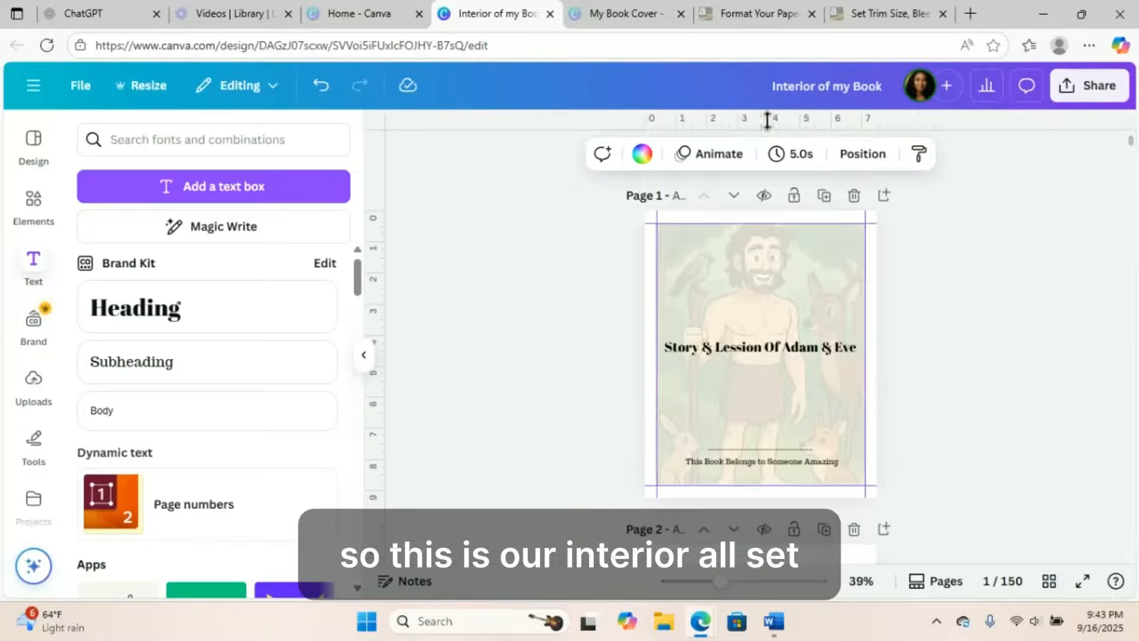